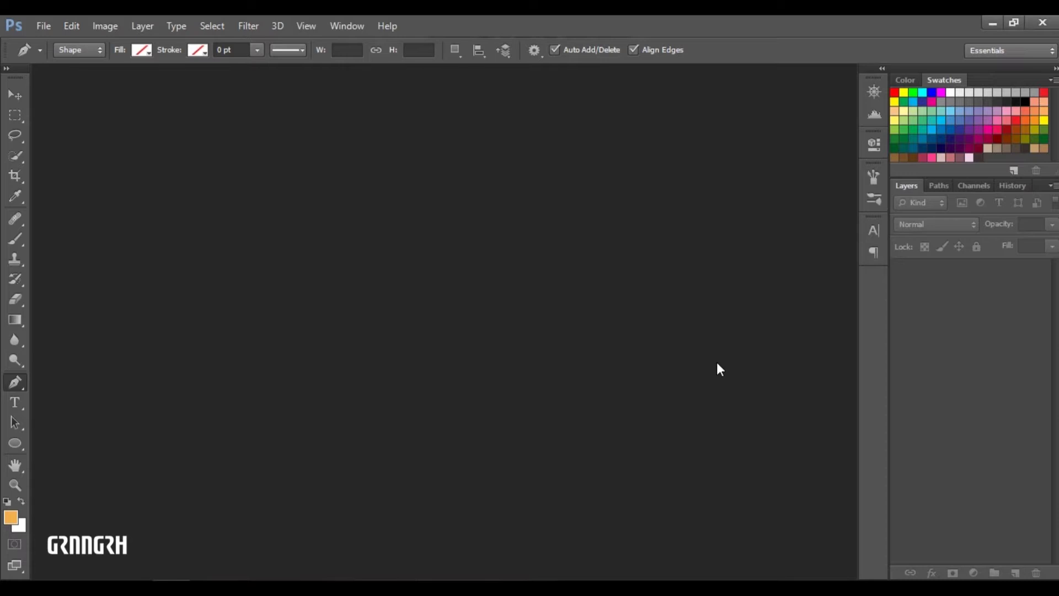
Create a 2000×3000 px, 300 ppi white document and drag the beach sand photo into it.
key(ctrl+n)
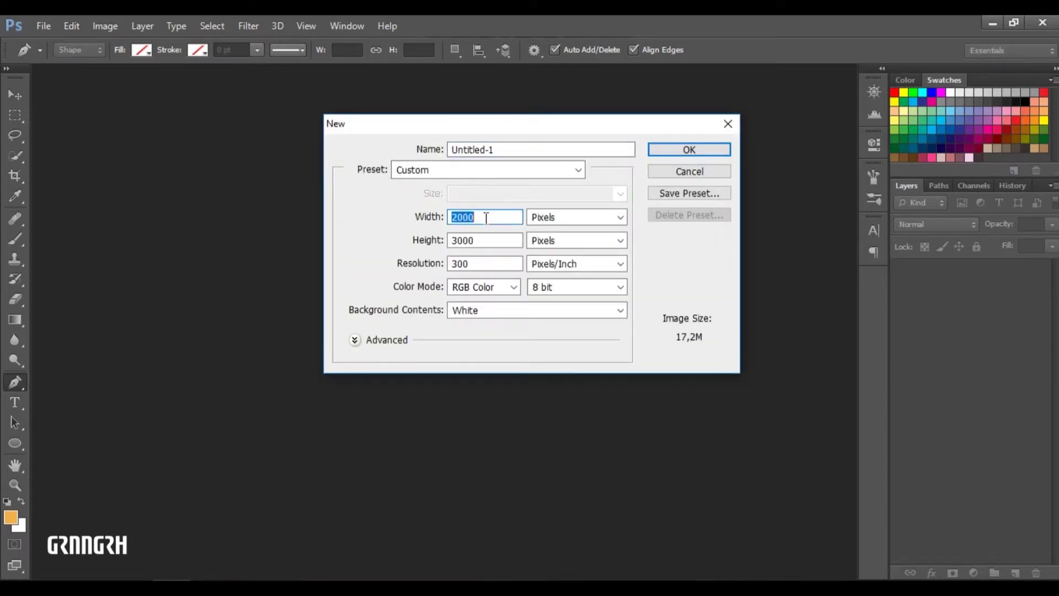
click(684, 152)
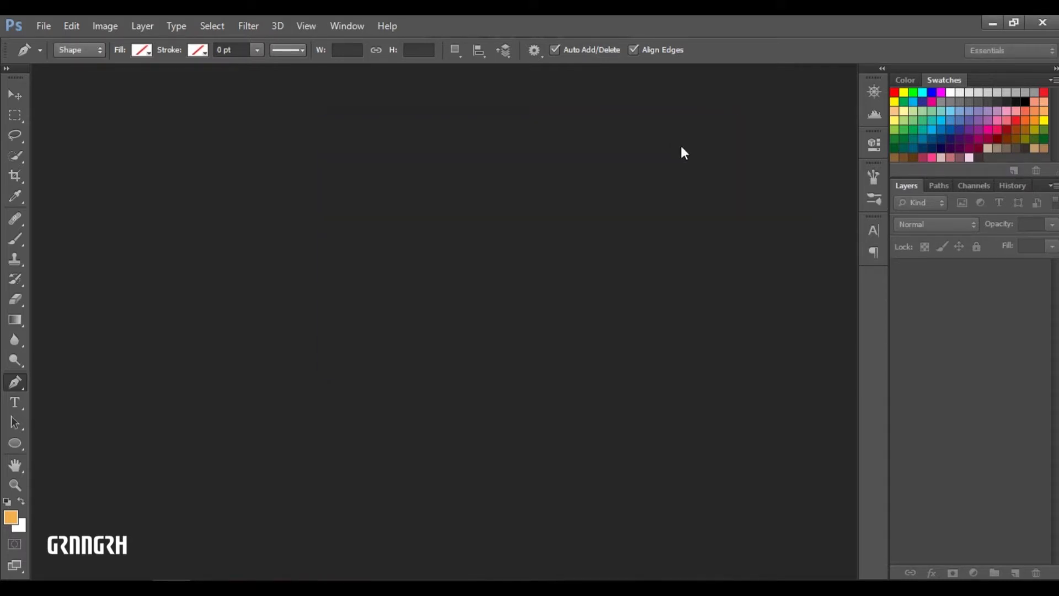
click(25, 97)
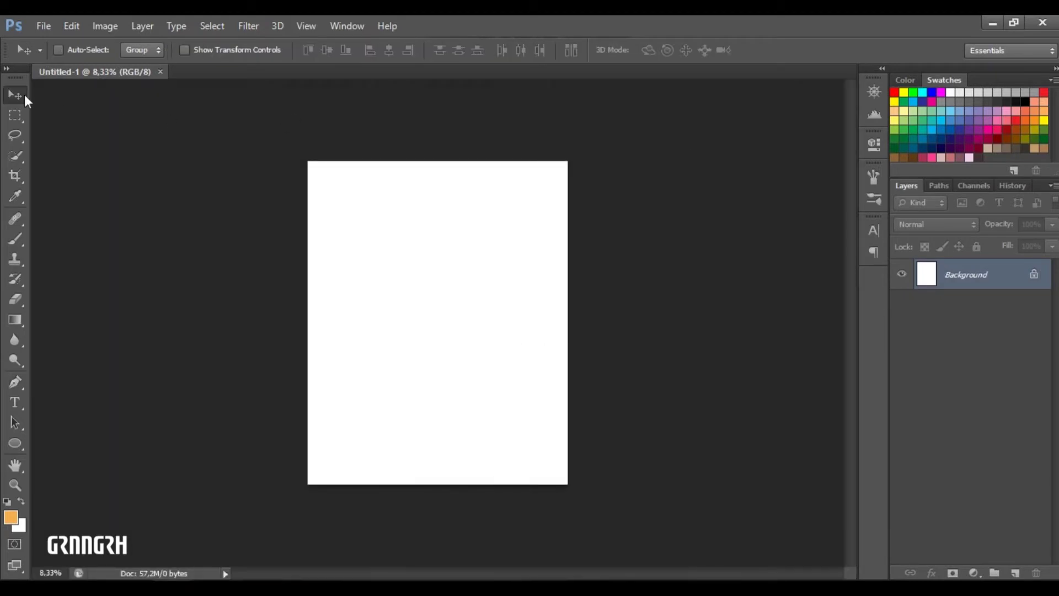
click(300, 578)
drag(276, 138, 401, 297)
Place the rippled sand photo, scaling it over the canvas below a white top strip.
key(Return)
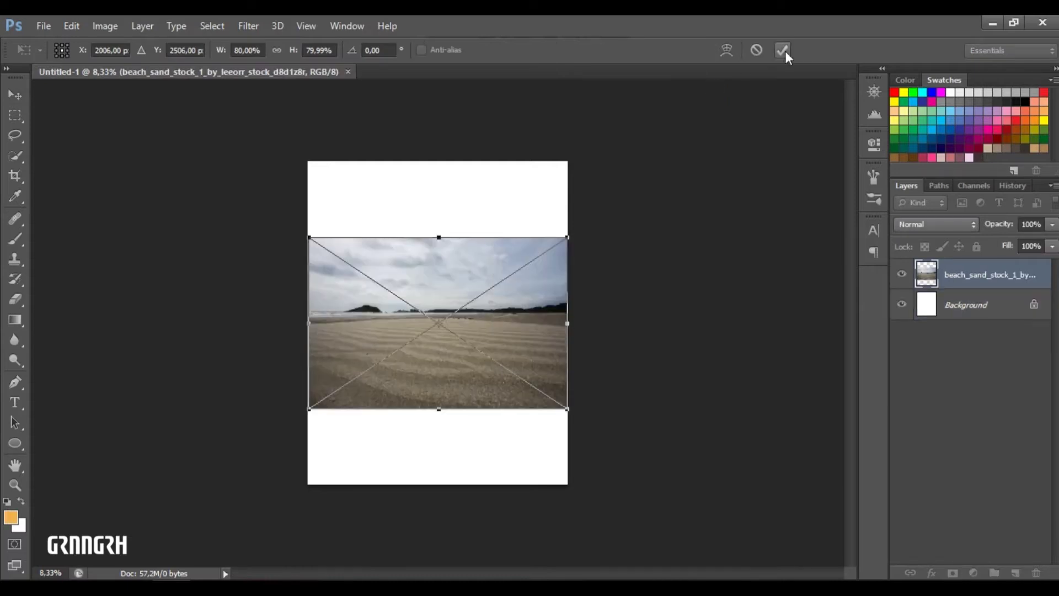
key(Return)
key(ctrl+a)
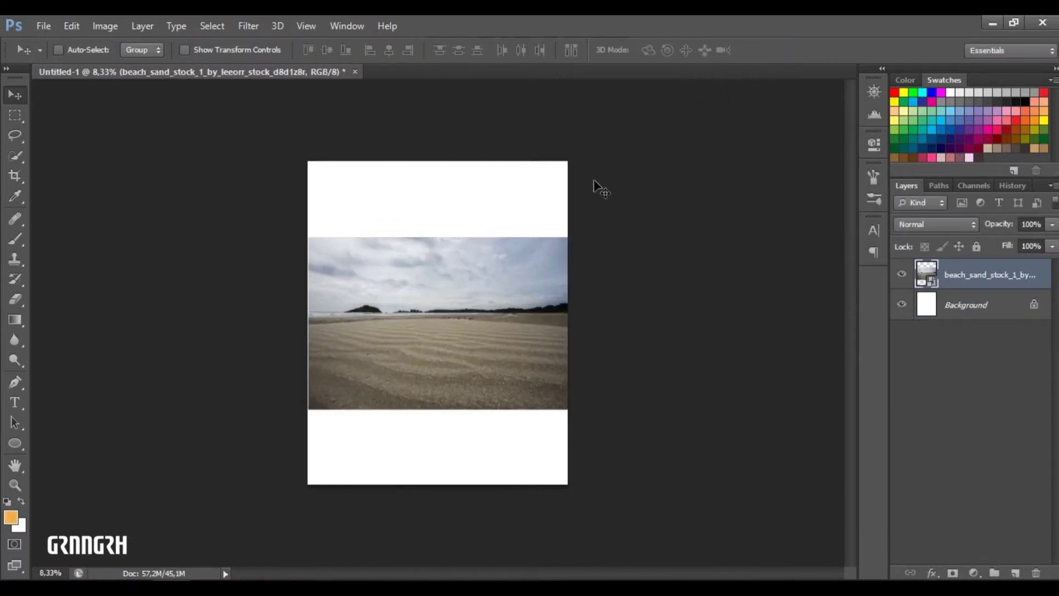
key(ctrl+t)
drag(303, 425, 277, 443)
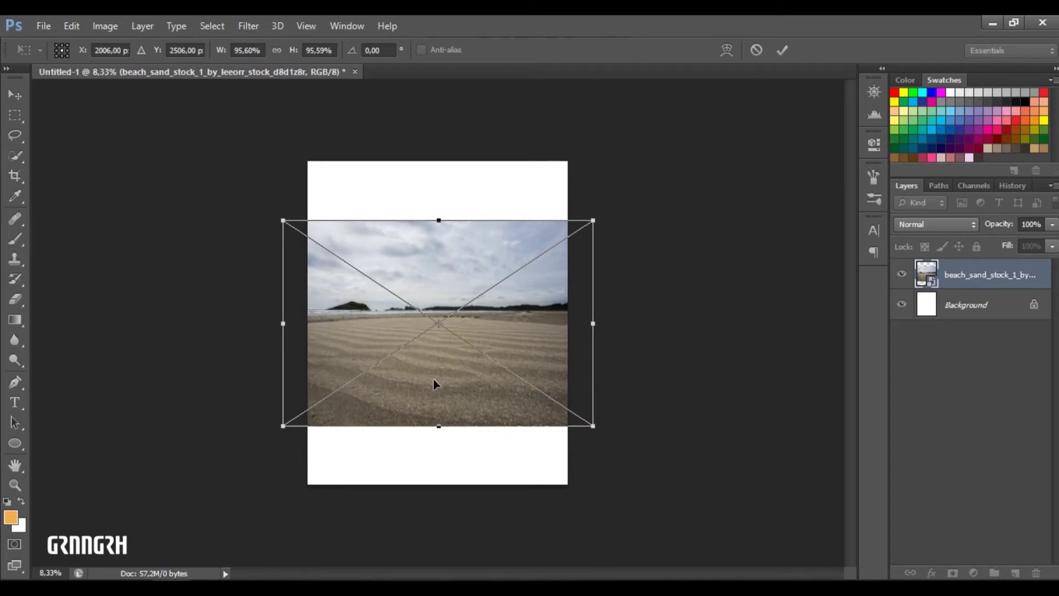
drag(432, 380, 427, 439)
drag(432, 278, 432, 220)
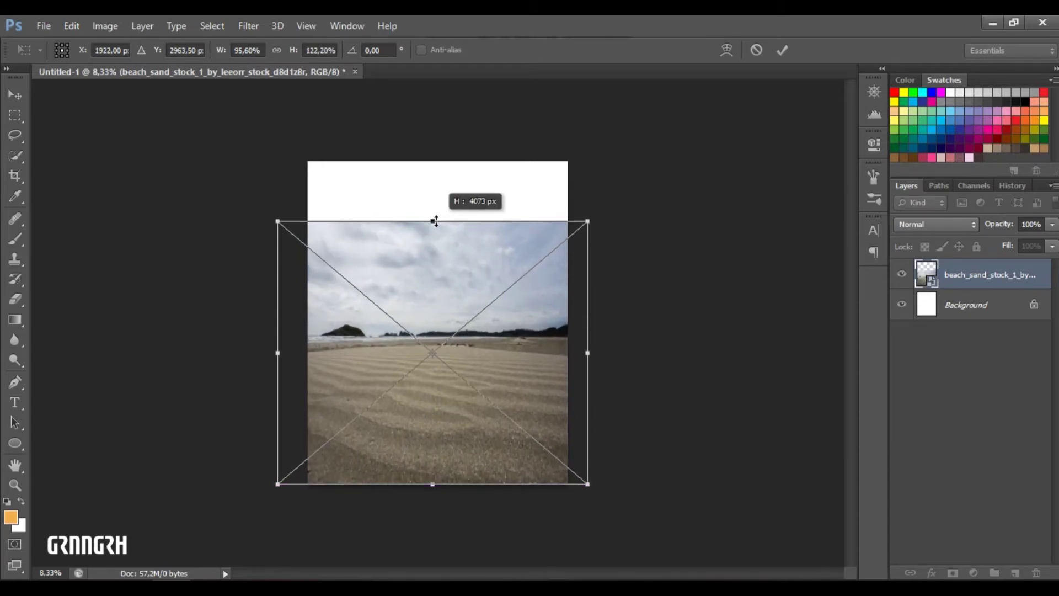
key(Return)
Add a layer mask to the beach layer and gradient-fade out its sky.
click(952, 574)
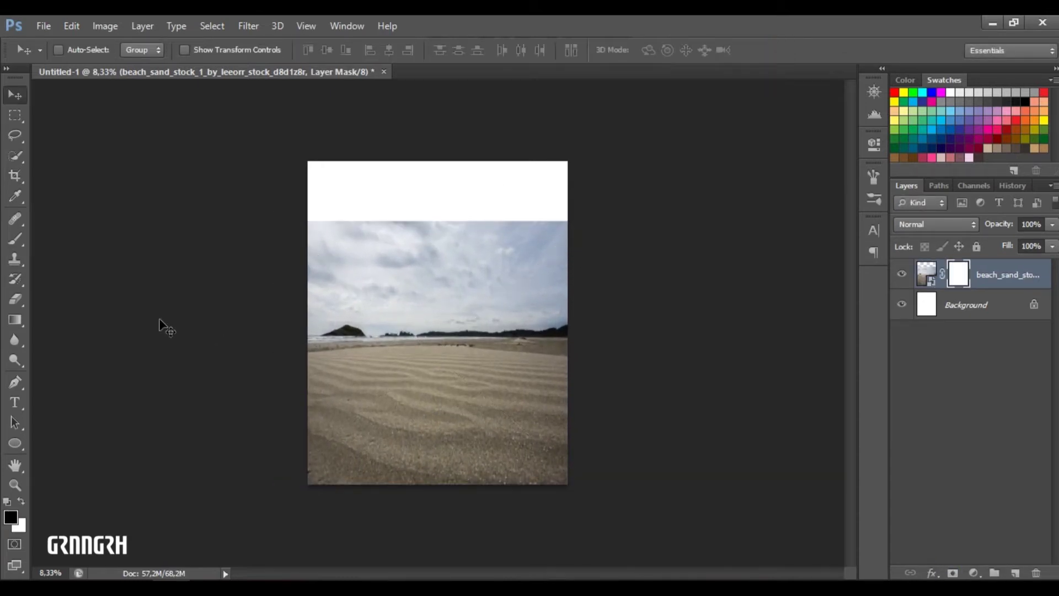
key(ctrl+plus)
key(g)
drag(441, 134, 438, 375)
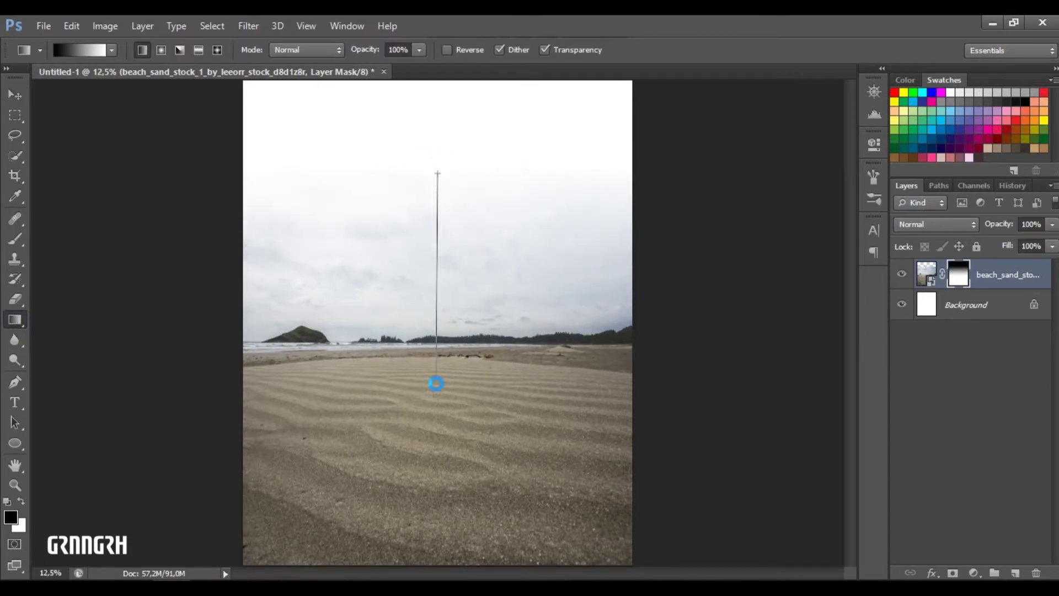
drag(430, 276, 437, 397)
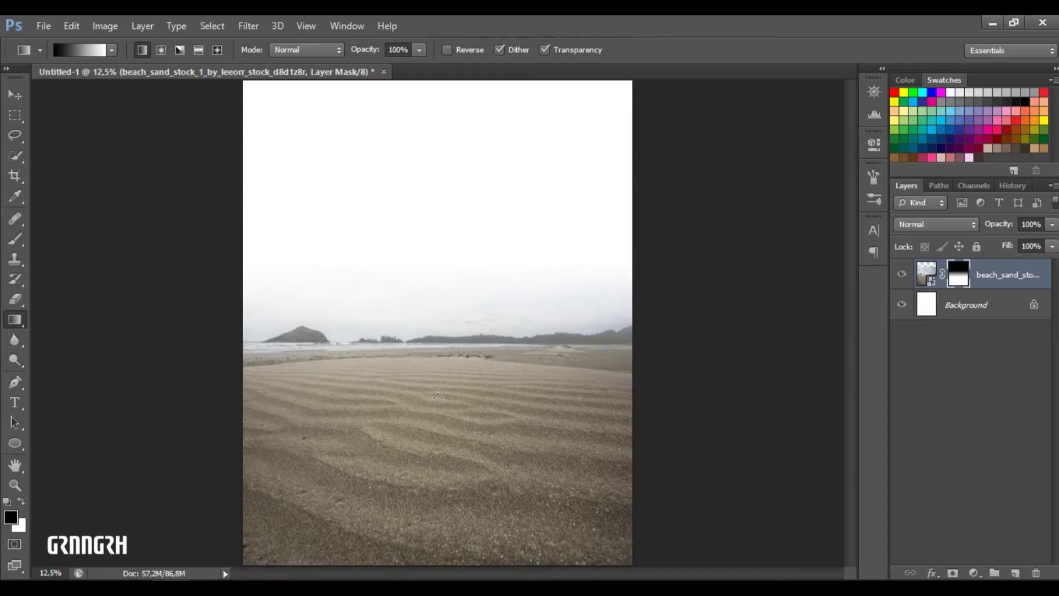
Paint sand back on the mask in white with brush opacity at 100%.
key(b)
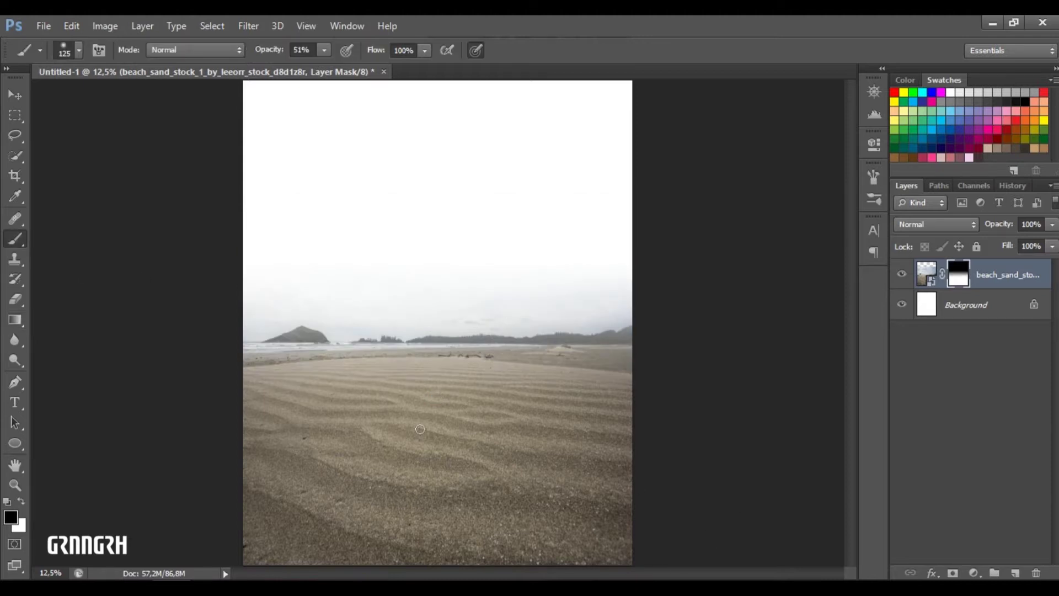
key(x)
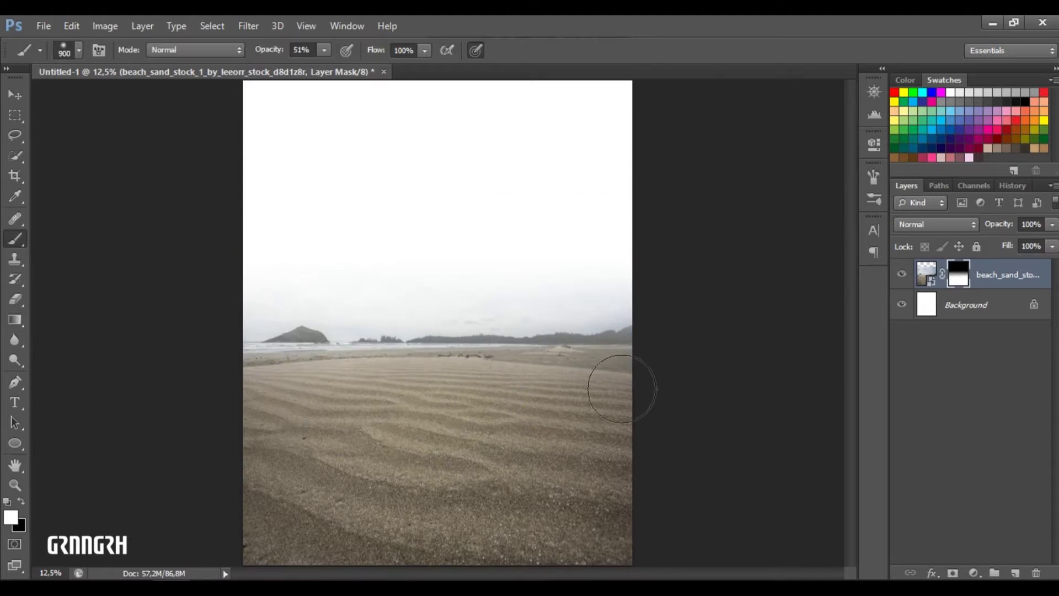
drag(278, 390, 570, 417)
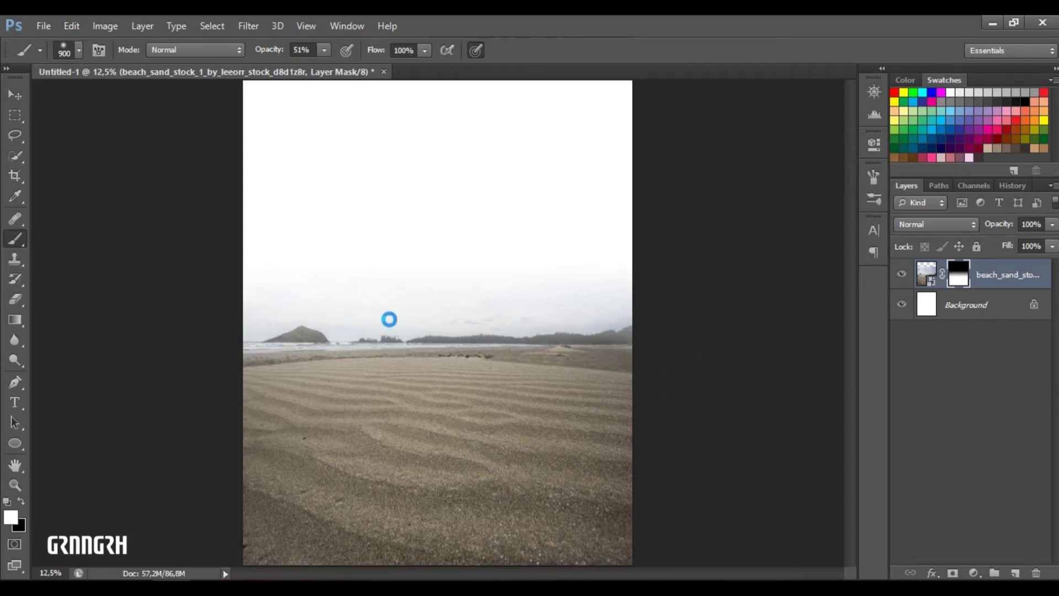
drag(269, 305, 713, 319)
click(325, 49)
drag(325, 70, 367, 66)
Paint out the horizon band, hills and haze with a 1100 brush on the mask.
key(bracketleft)
key(bracketleft)
key(bracketleft)
mouse_move(342, 309)
mouse_down()
mouse_move(295, 300)
mouse_move(265, 323)
mouse_move(654, 342)
mouse_up()
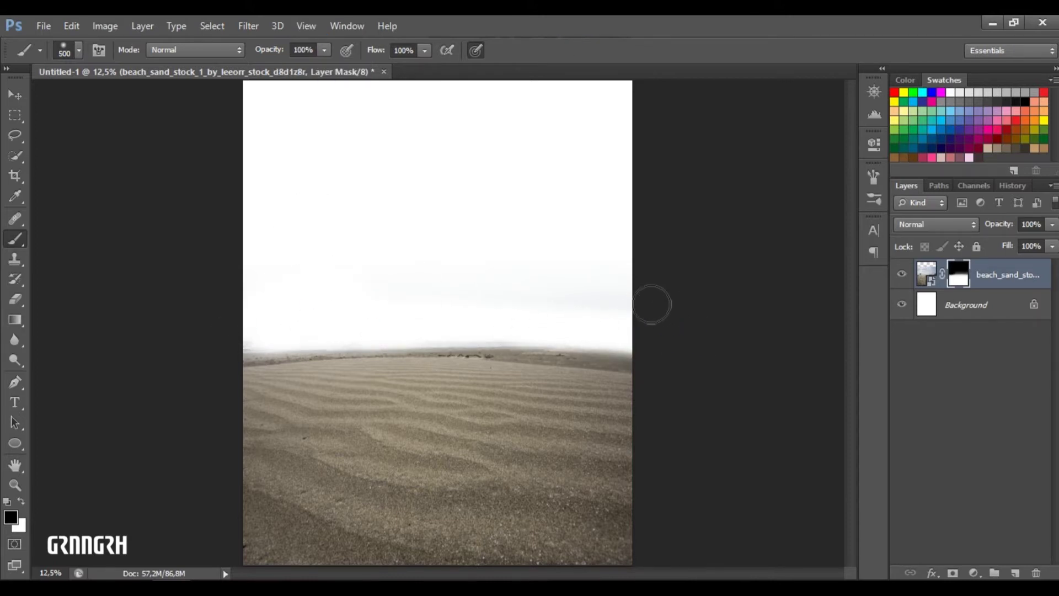
key(bracketright)
key(bracketright)
key(bracketright)
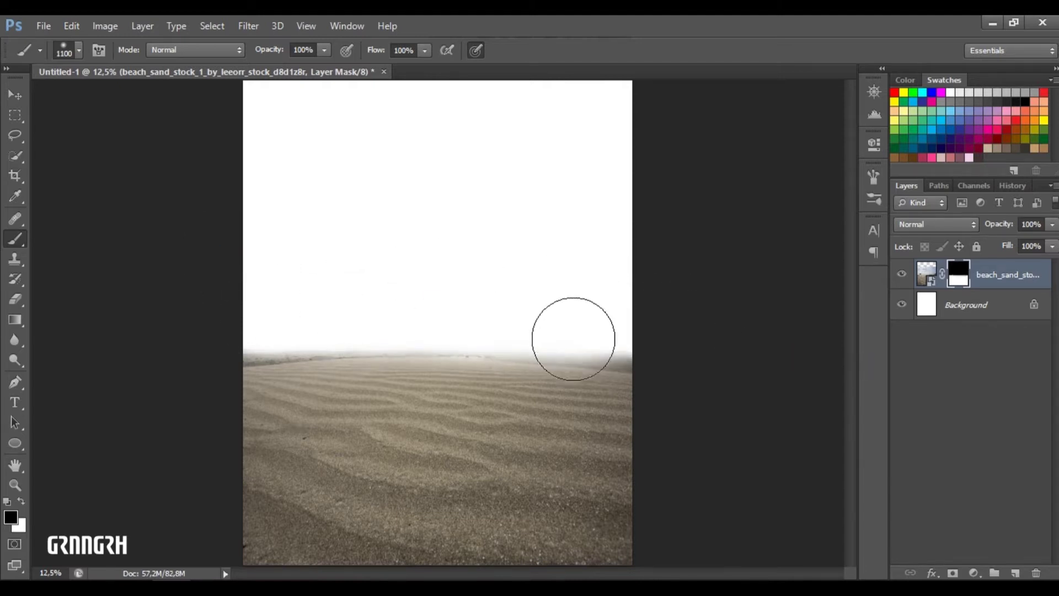
drag(574, 338, 205, 333)
drag(325, 327, 607, 331)
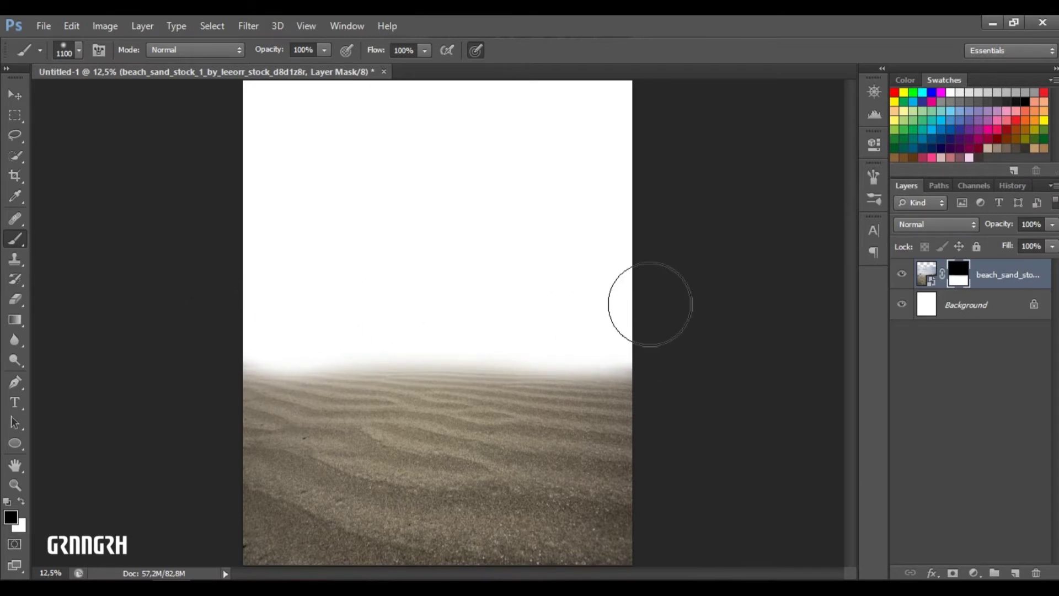
key(ctrl+minus)
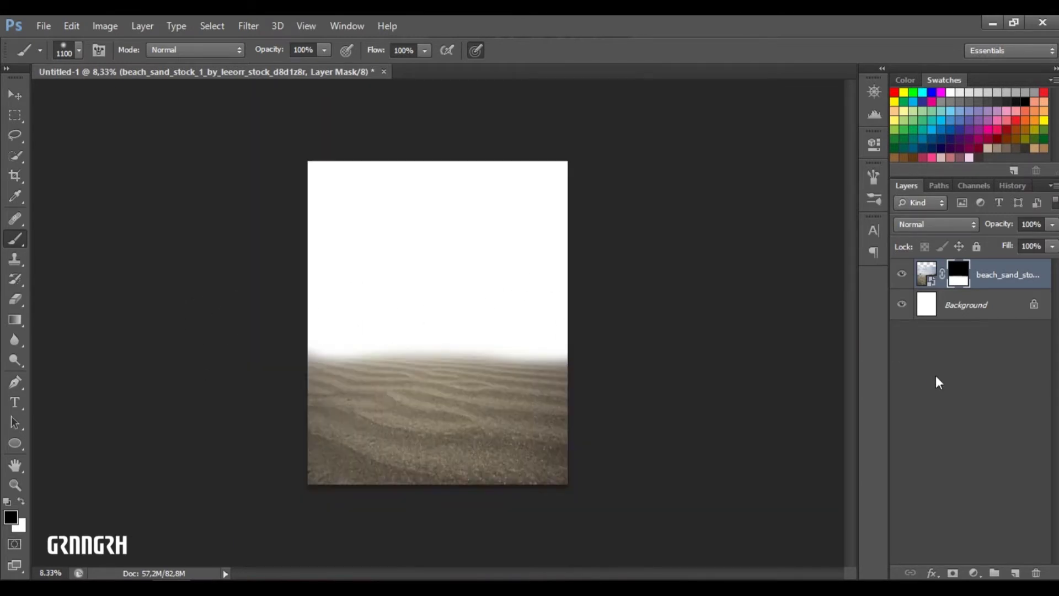
Place the pink-blue sunset sky photo and stretch it to fill the canvas width.
key(alt+Tab)
drag(426, 138, 443, 387)
click(860, 551)
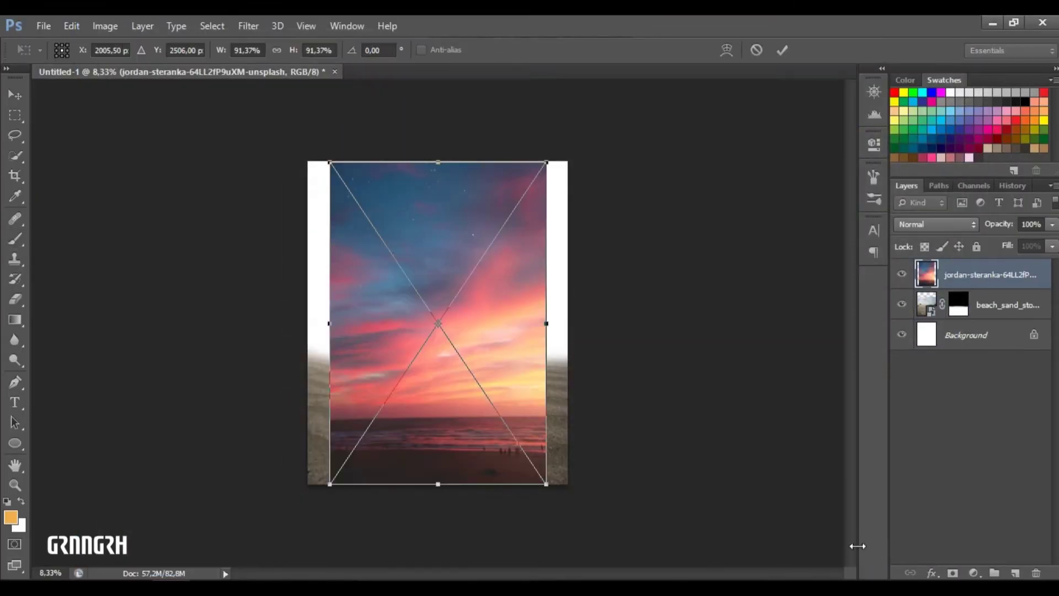
drag(330, 323, 308, 323)
drag(546, 323, 577, 323)
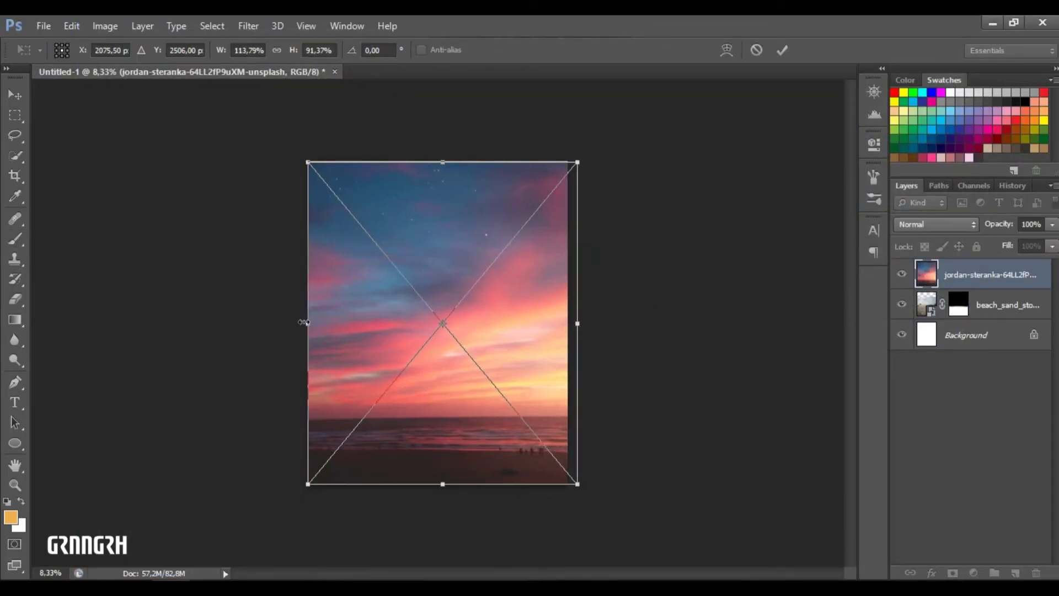
drag(307, 323, 262, 323)
drag(421, 484, 421, 441)
mouse_move(578, 302)
mouse_down()
mouse_move(648, 301)
mouse_move(629, 302)
mouse_up()
click(782, 50)
Move the sky layer below beach_sand, centre it, and save as Untitled-1.psd.
drag(977, 276, 980, 319)
key(ctrl+a)
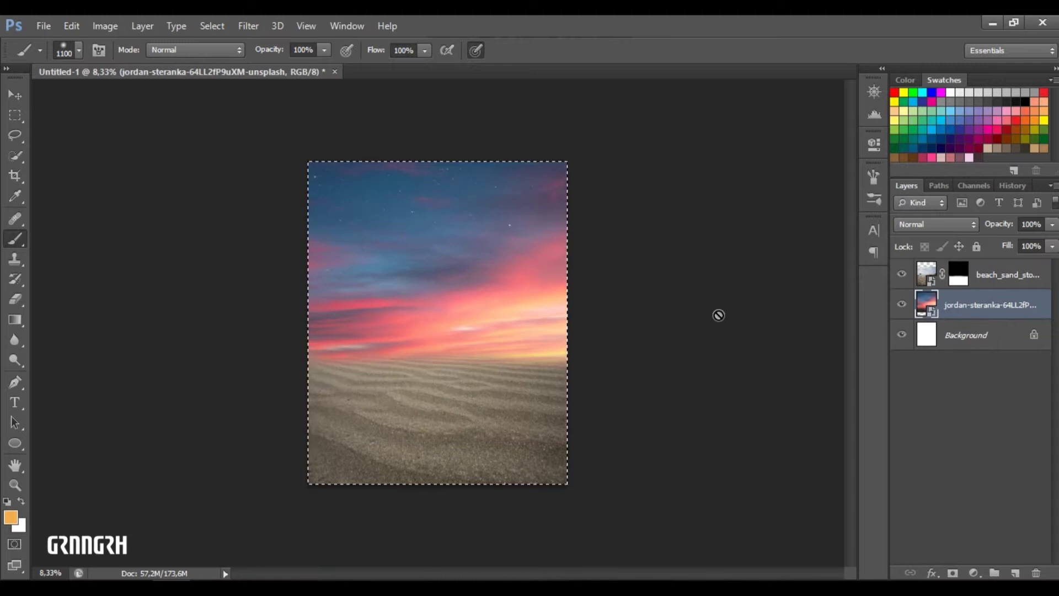
key(v)
click(308, 50)
key(ctrl+d)
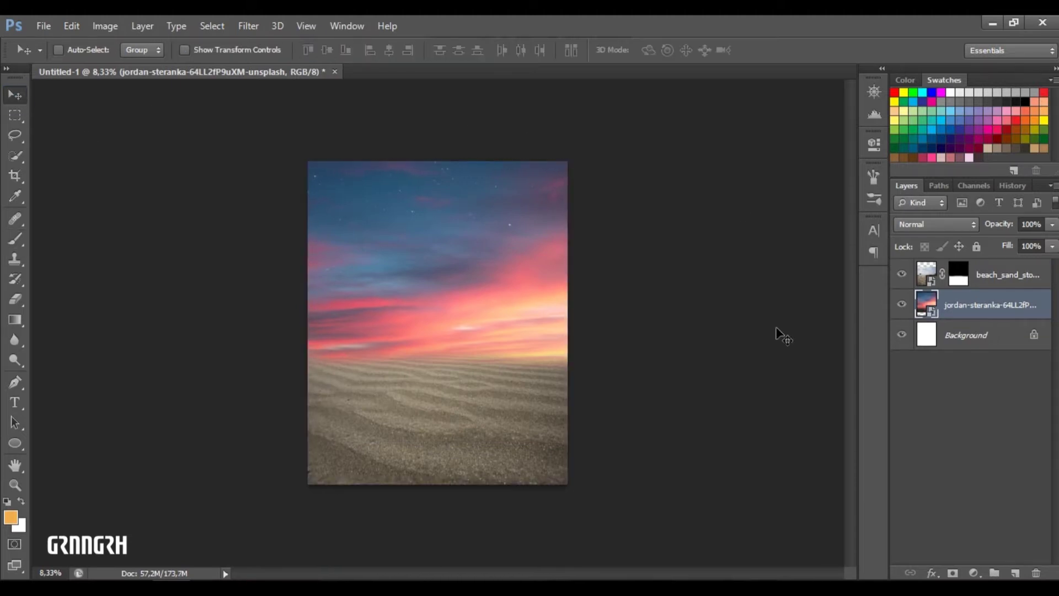
key(ctrl+s)
key(ctrl+0)
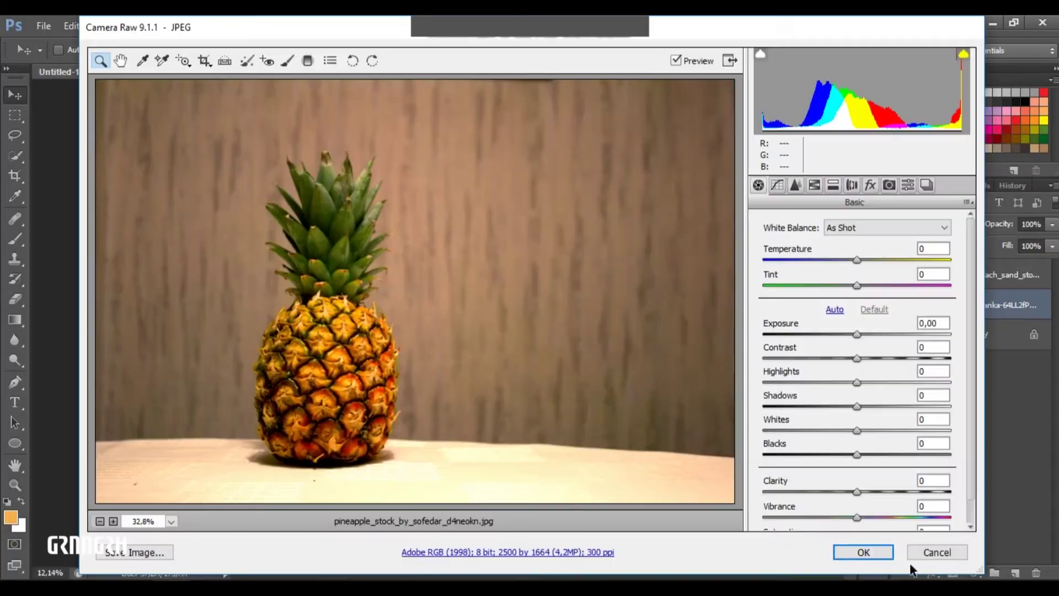
Place the pineapple photo and quick-select its crown and body.
click(866, 550)
key(Return)
key(w)
key(ctrl+plus)
key(ctrl+plus)
key(ctrl+plus)
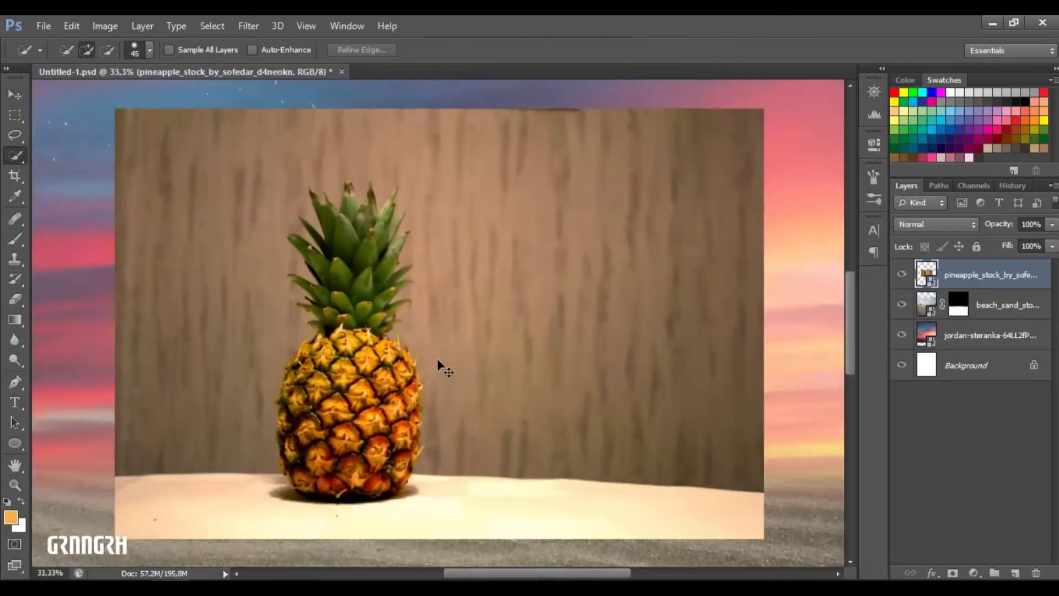
key(ctrl+plus)
drag(237, 221, 382, 320)
scroll(382, 321, down, 2)
drag(353, 260, 416, 409)
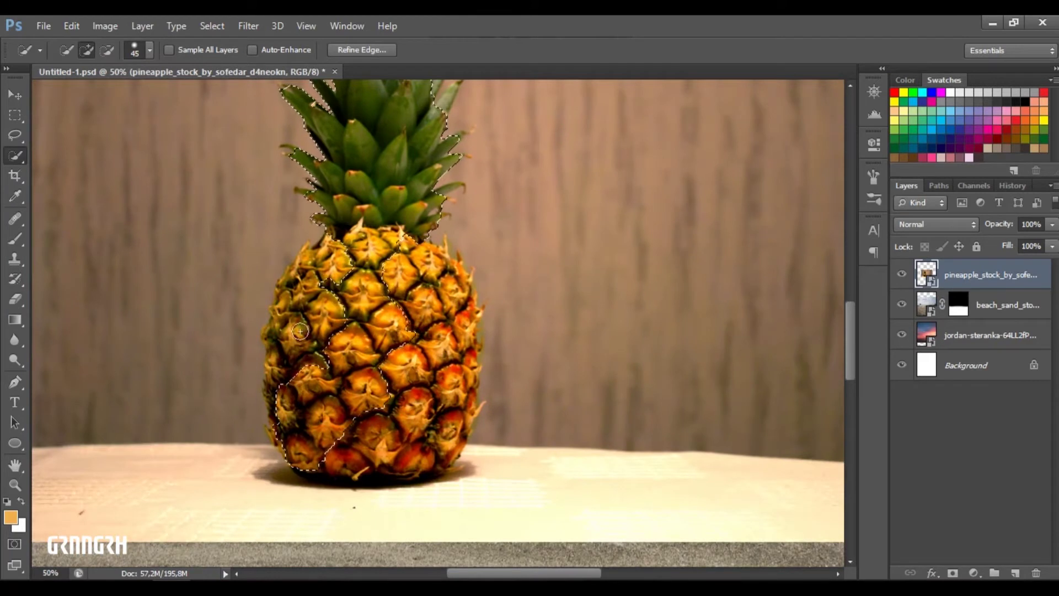
Add the lower-left edge, crown top and remaining body to the pineapple selection.
click(305, 425)
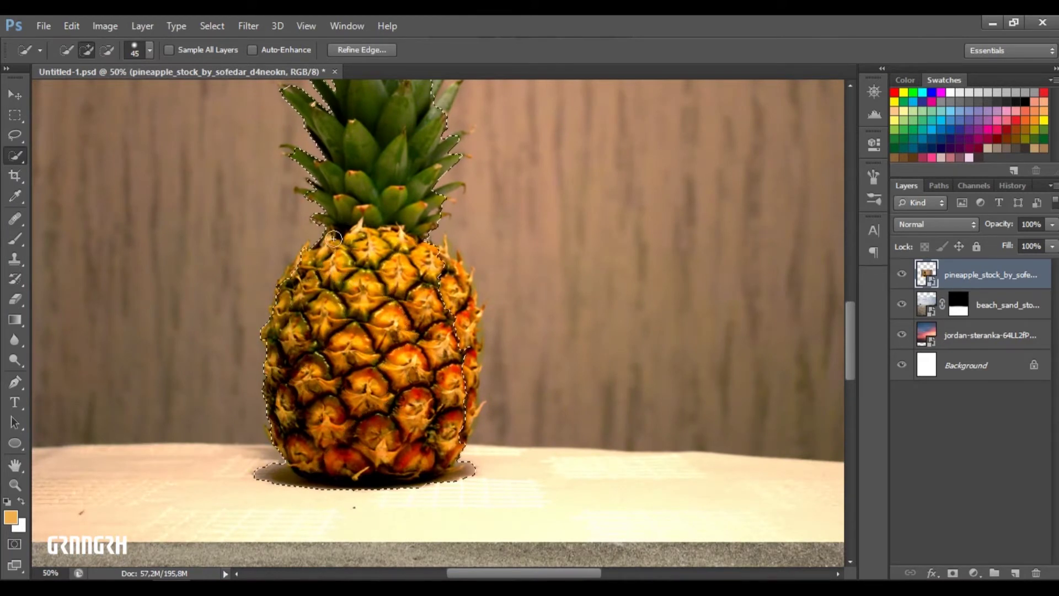
scroll(433, 147, up, 1)
scroll(368, 130, up, 2)
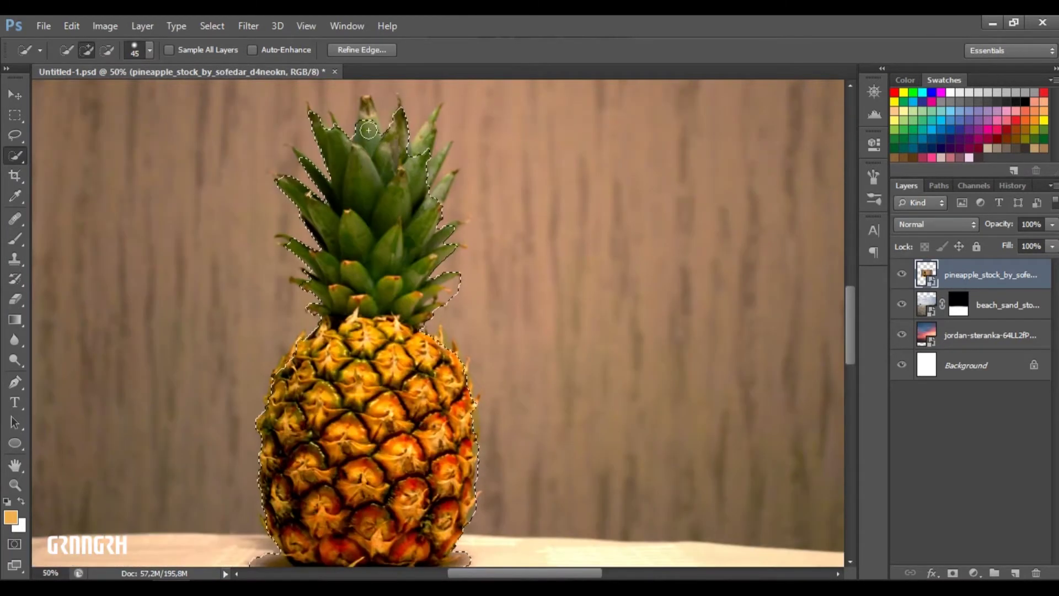
click(366, 104)
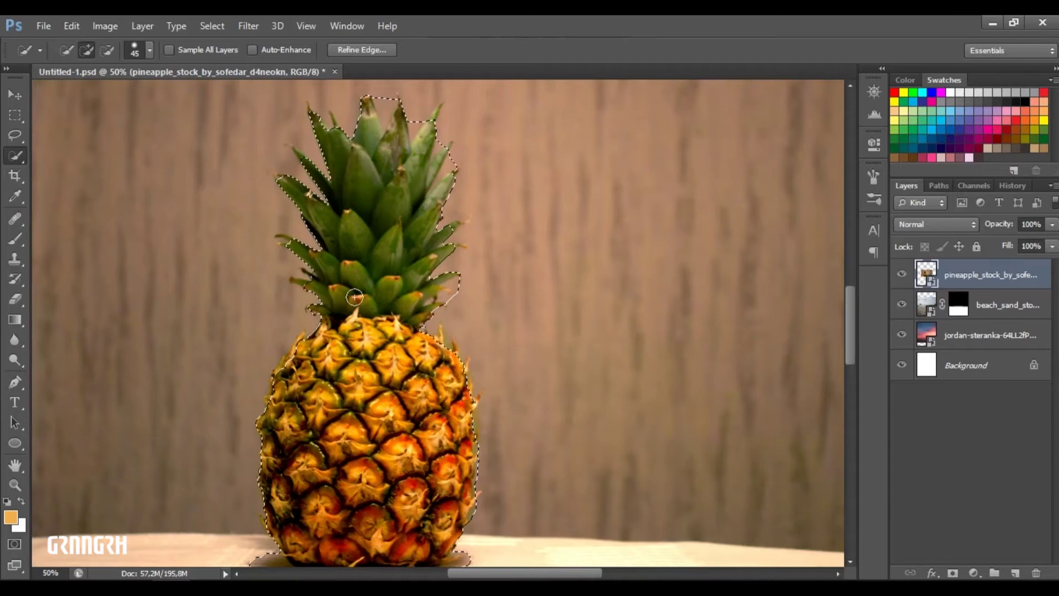
scroll(386, 320, down, 1)
click(412, 332)
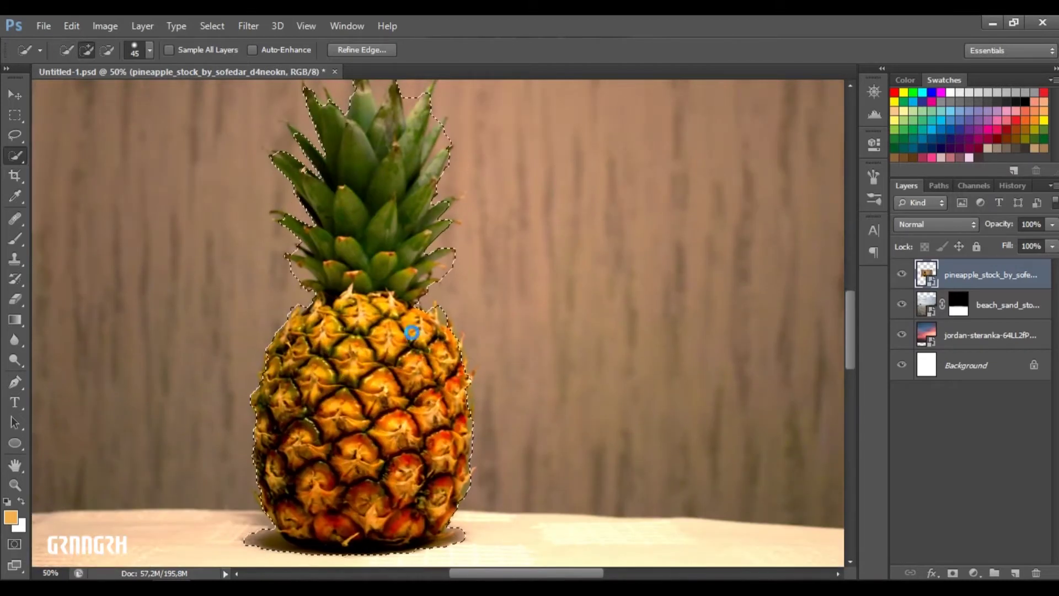
scroll(411, 333, up, 2)
Subtract the wooden background around the crown leaves with a smaller brush, then return to add mode.
key(bracketleft)
key(bracketleft)
key(bracketleft)
key(alt)
key(bracketleft)
drag(337, 217, 275, 221)
click(373, 147)
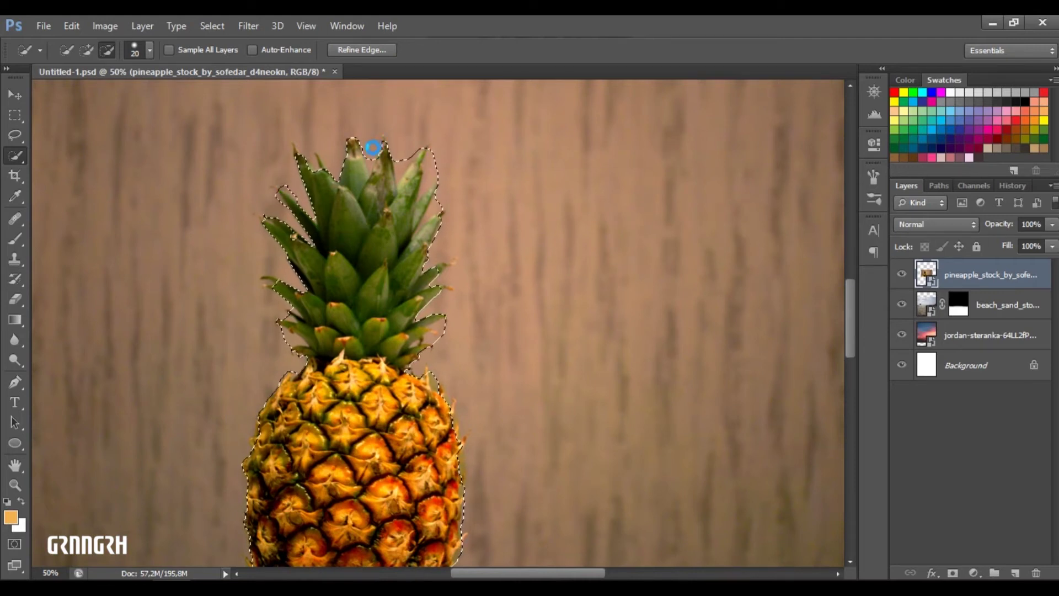
click(406, 142)
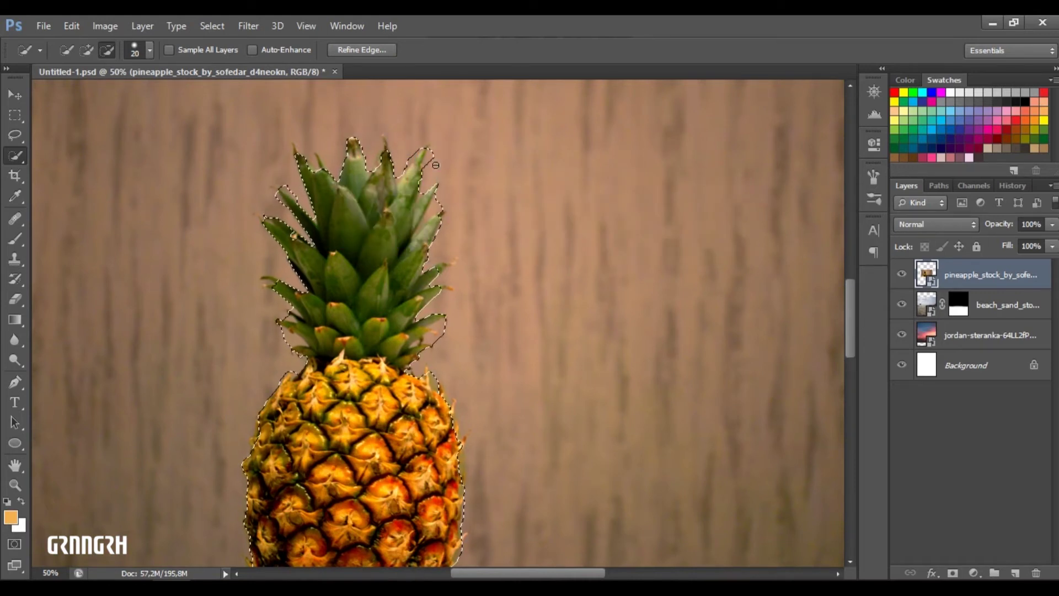
click(466, 333)
click(438, 364)
click(449, 333)
click(435, 196)
click(86, 49)
scroll(419, 273, down, 3)
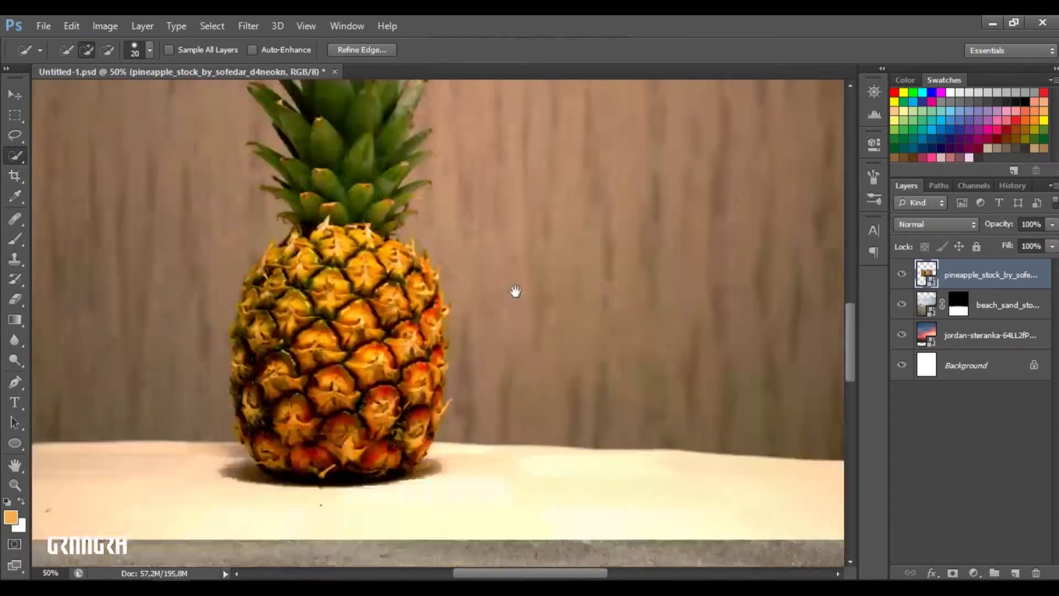
scroll(634, 284, up, 1)
In Refine Edge, enable Smart Radius and widen the edge radius to 7.2 px.
key(ctrl+alt+r)
click(862, 167)
click(816, 265)
click(830, 220)
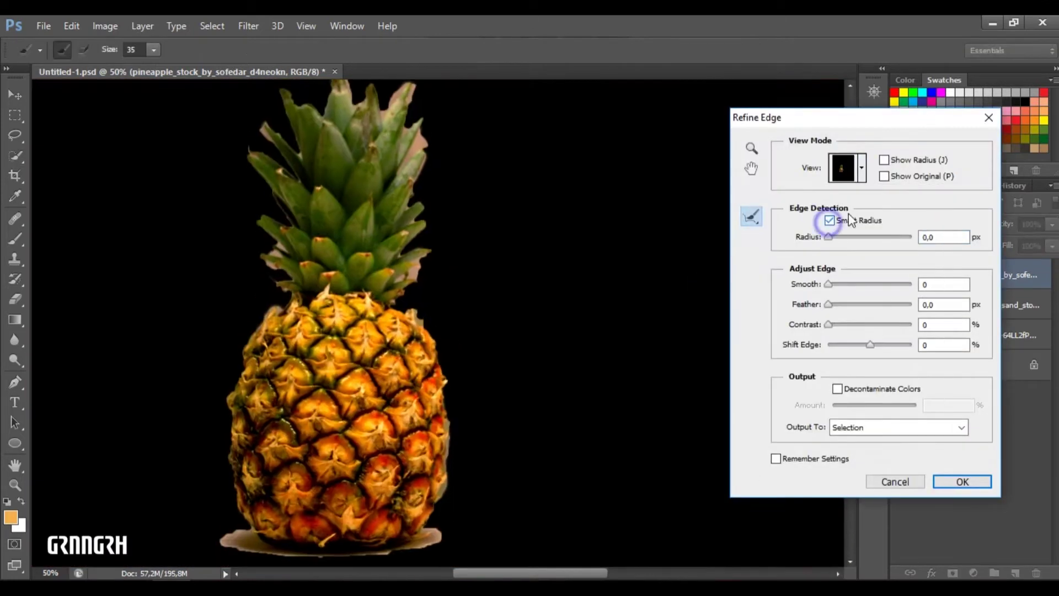
drag(828, 236, 844, 238)
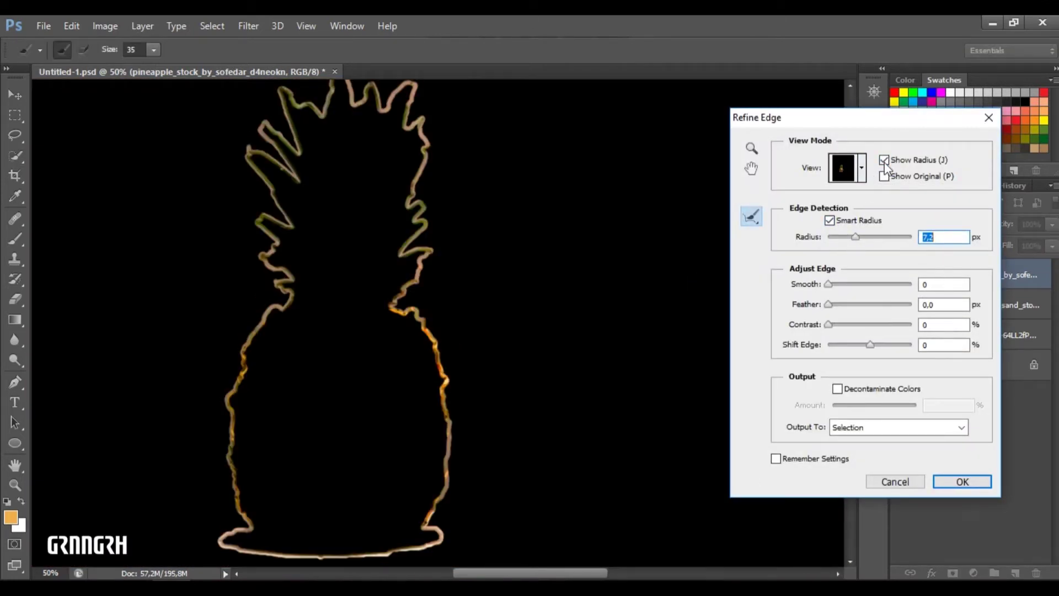
click(884, 161)
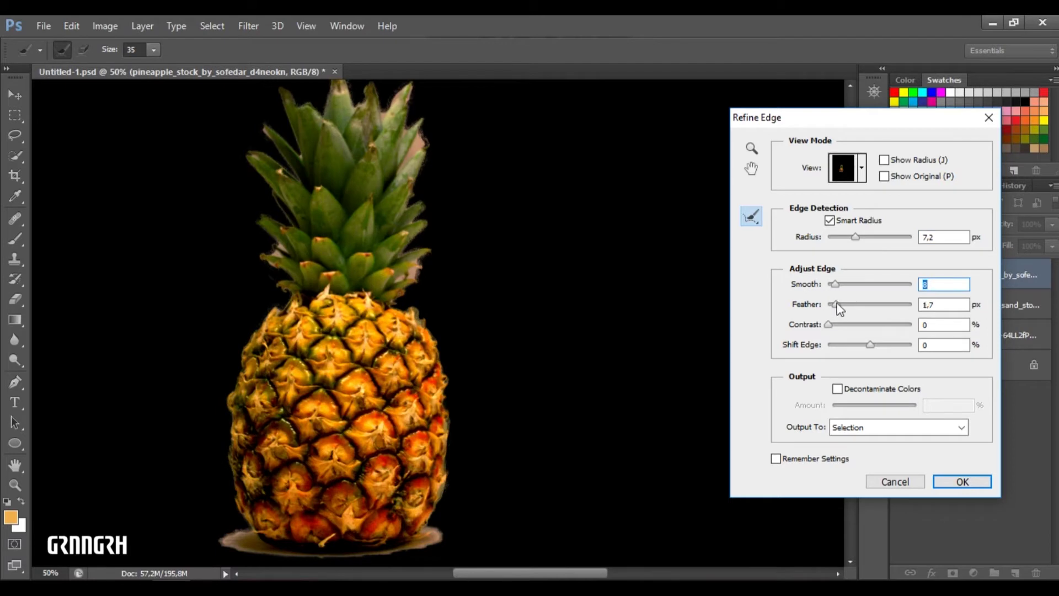
Set Shift Edge -12, Decontaminate Colors 36, and output to a new layer with mask.
drag(870, 344, 865, 345)
click(838, 388)
drag(874, 405, 862, 405)
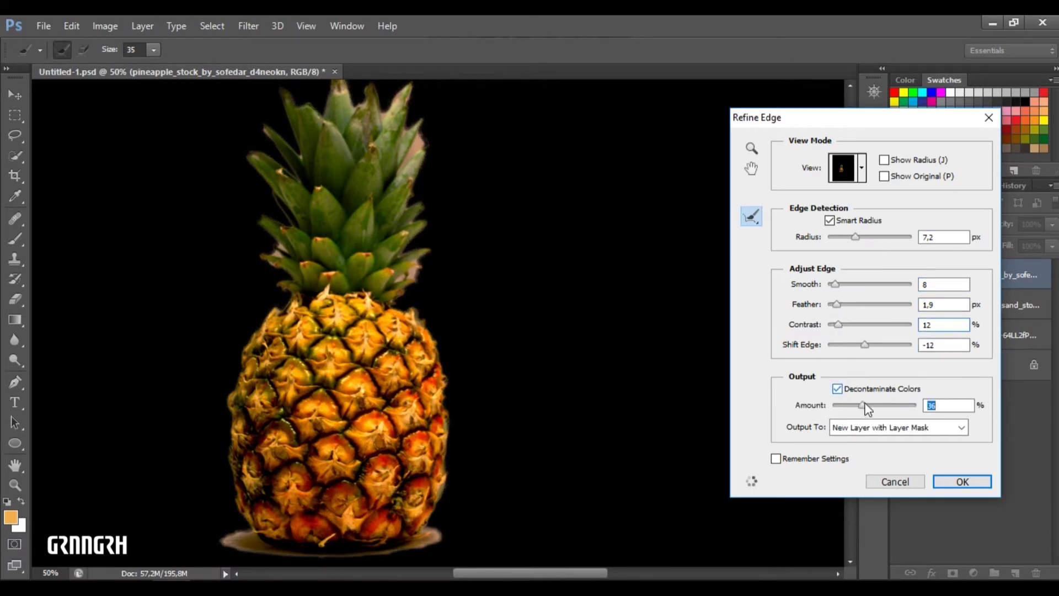
key(ctrl+minus)
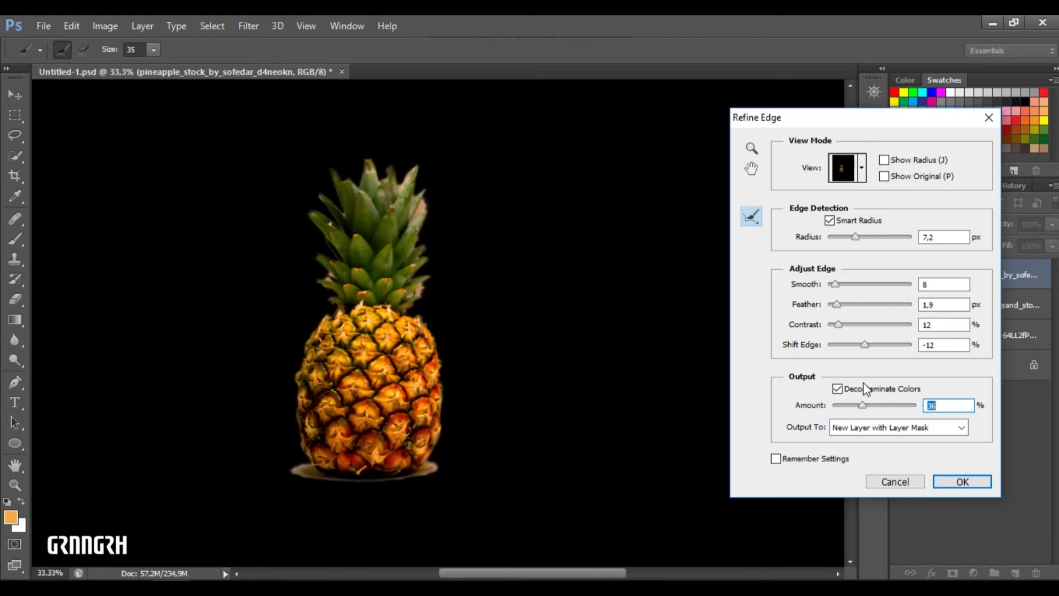
click(861, 168)
click(817, 356)
click(962, 482)
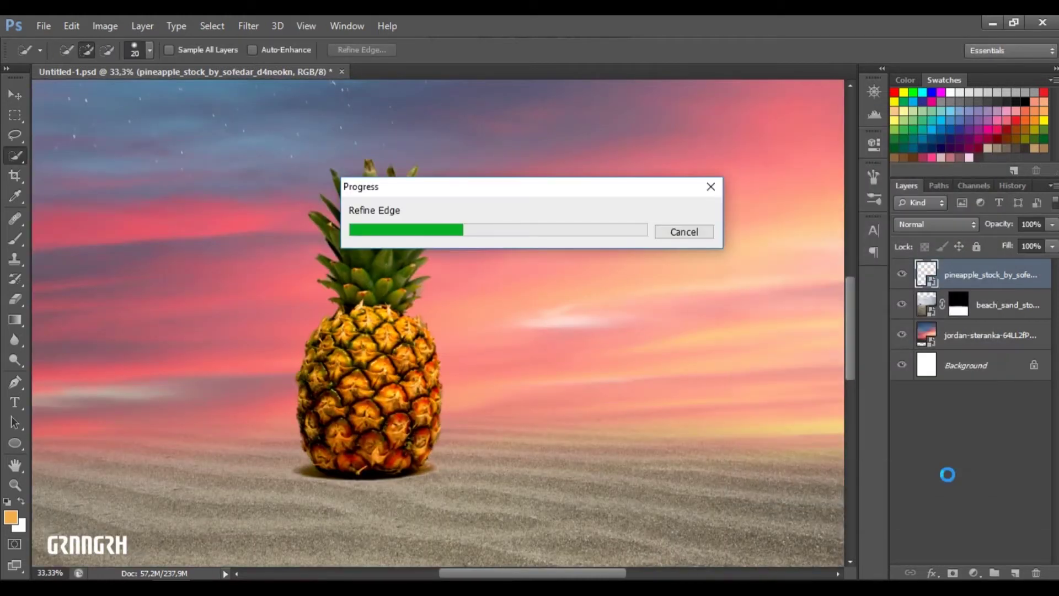
Add a brown Solid Color fill layer beneath the pineapple cut-out.
click(977, 574)
click(969, 243)
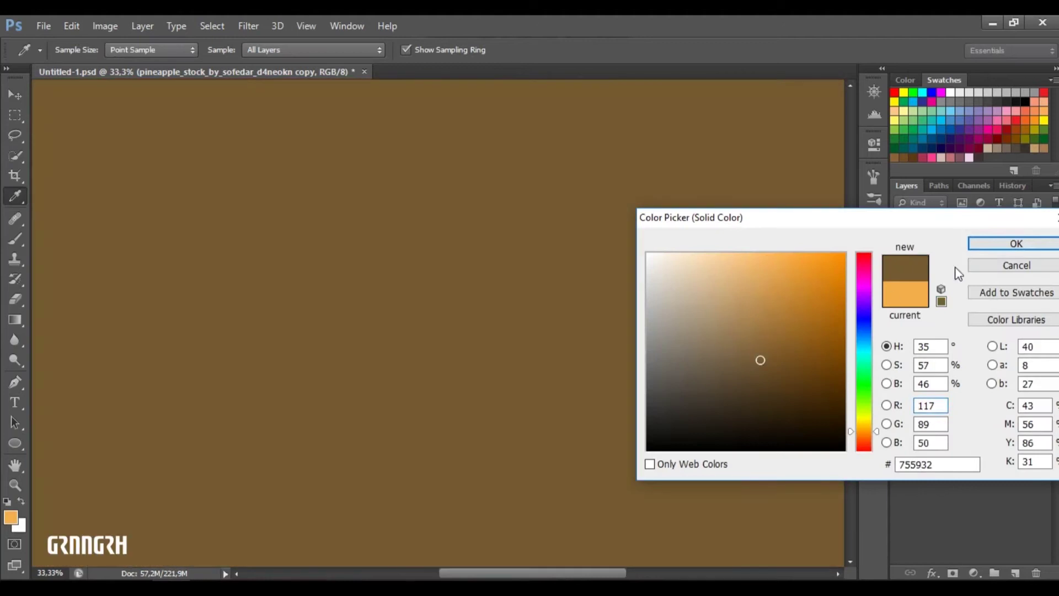
click(1012, 241)
key(ctrl+bracketleft)
Paint on the pineapple mask with a small brush to remove background between the crown leaves.
key(b)
click(958, 274)
scroll(396, 308, up, 5)
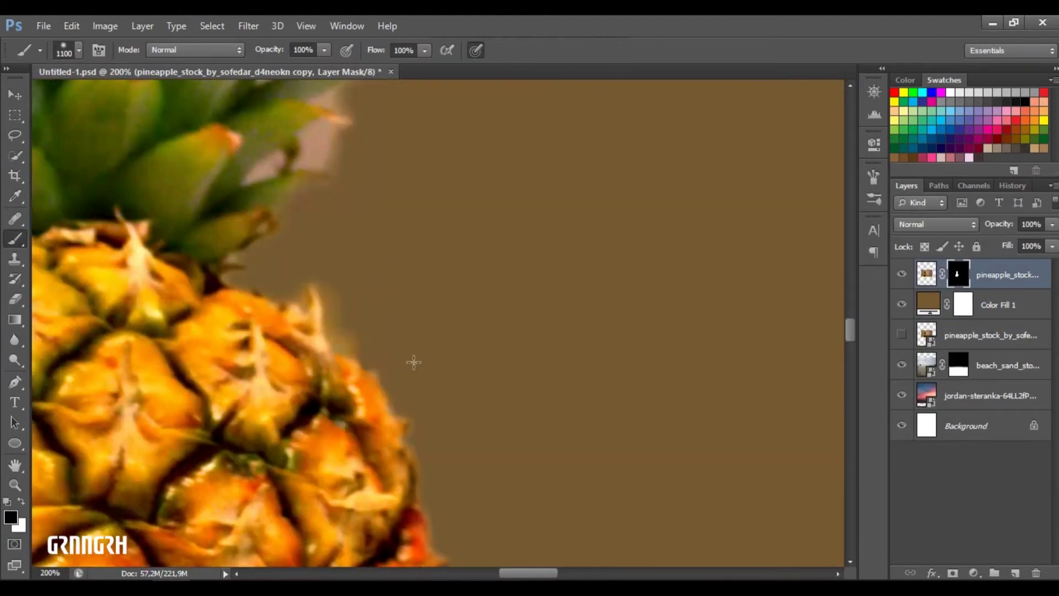
key(bracketleft)
key(bracketleft)
key(bracketleft)
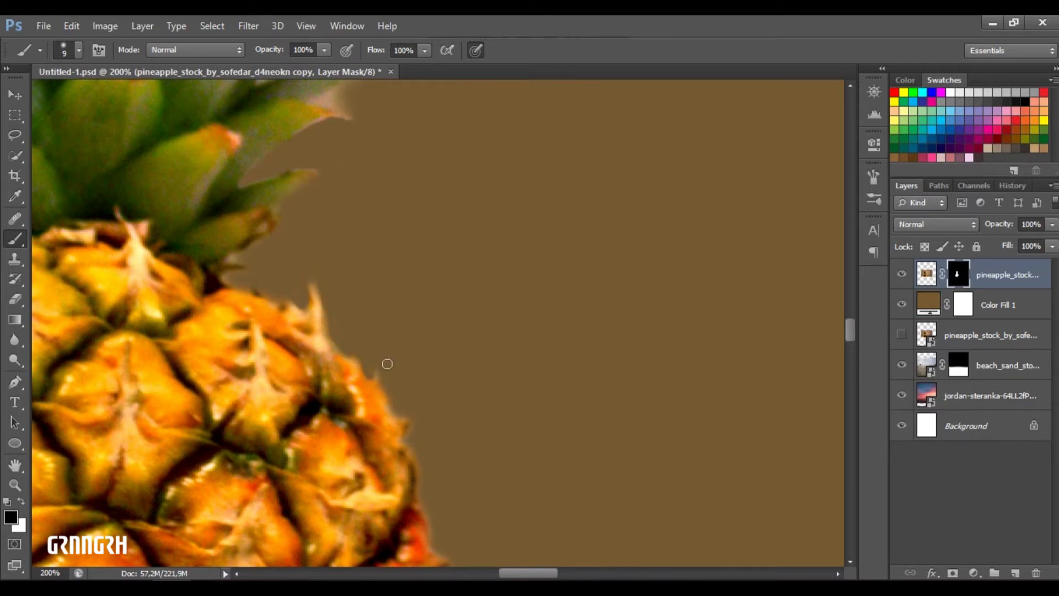
scroll(550, 262, up, 3)
scroll(550, 262, left, 3)
scroll(476, 250, up, 3)
scroll(469, 265, right, 1)
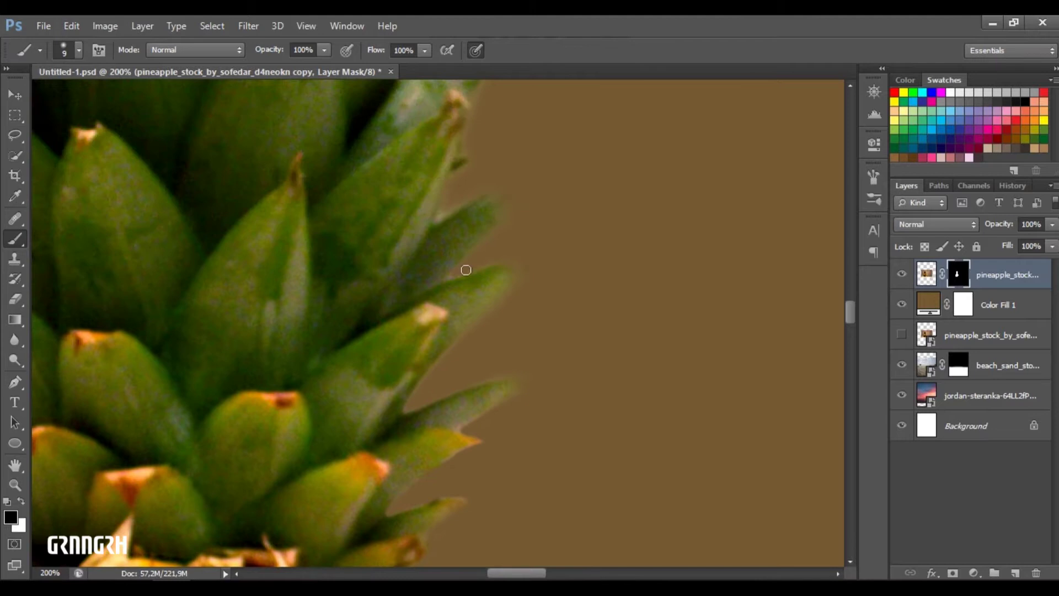
scroll(497, 271, up, 3)
scroll(507, 248, right, 1)
key(bracketright)
key(bracketright)
key(bracketright)
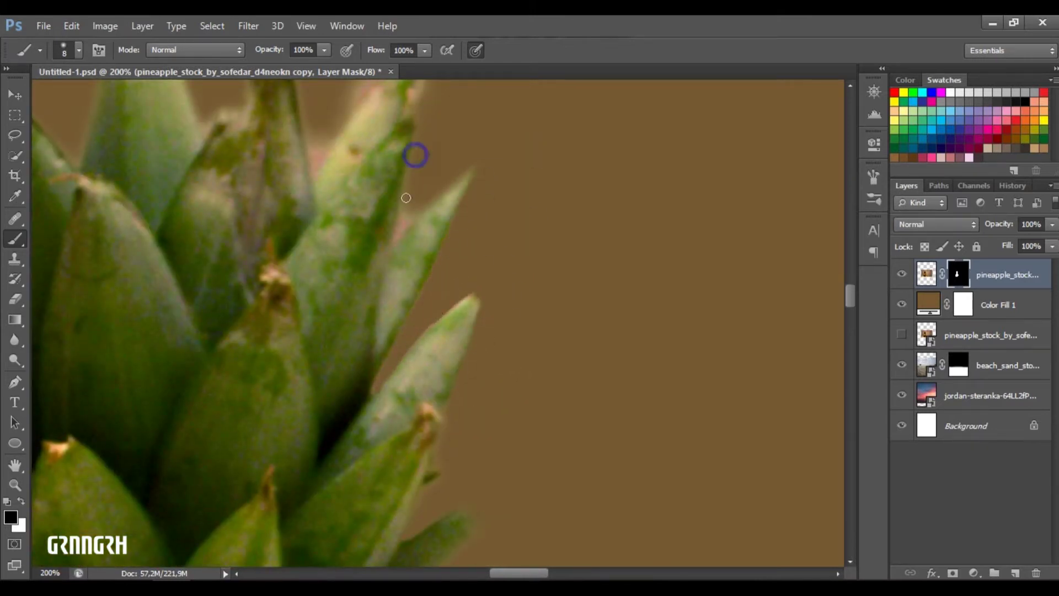
scroll(452, 159, up, 3)
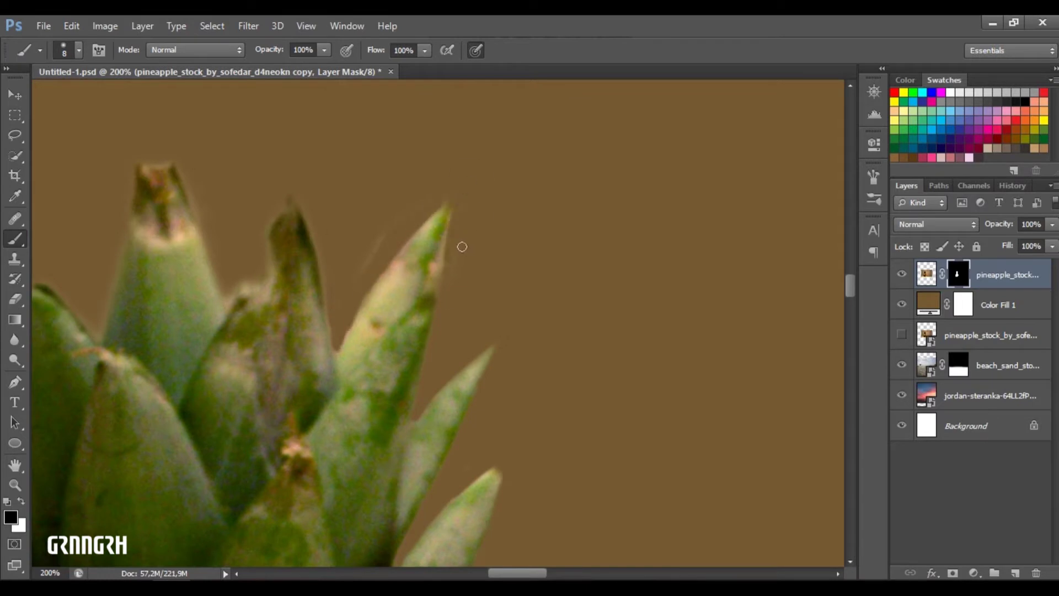
drag(221, 251, 319, 266)
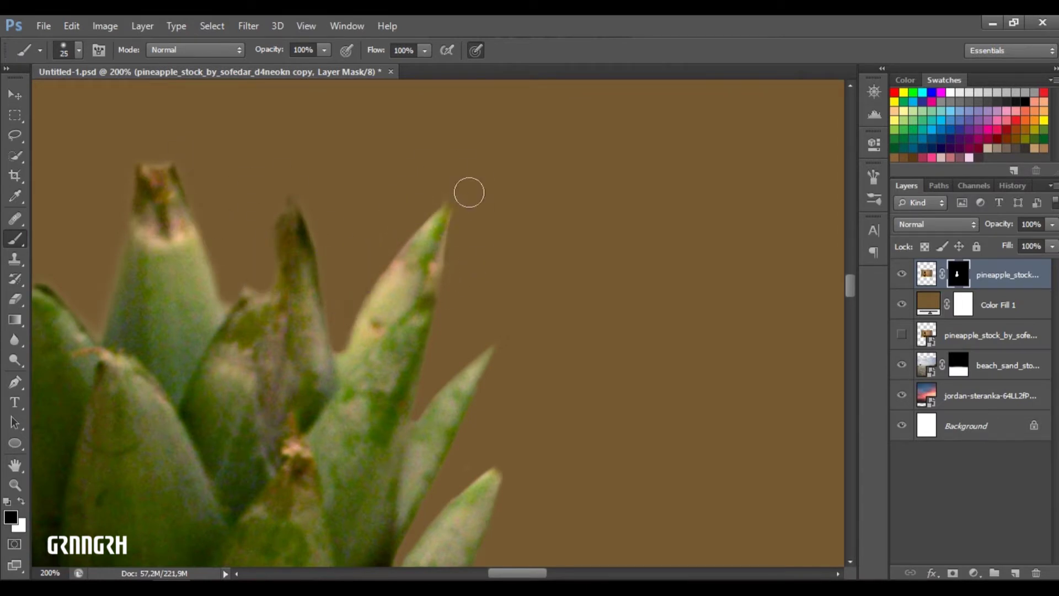
Touch up the pineapple mask along its side and base with a larger brush.
scroll(295, 211, down, 3)
scroll(191, 200, left, 2)
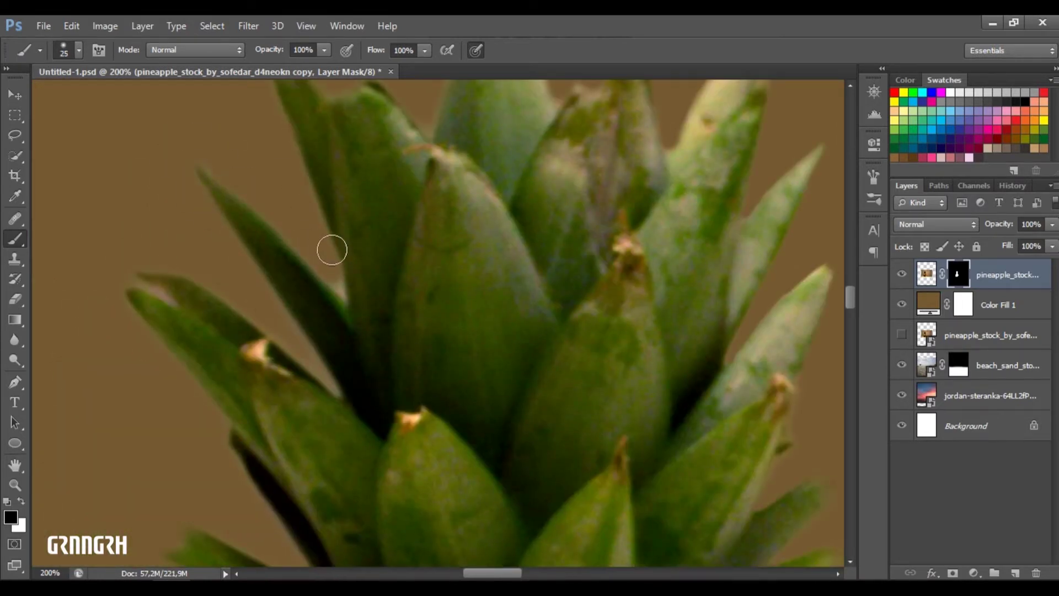
scroll(292, 367, down, 3)
scroll(362, 388, left, 2)
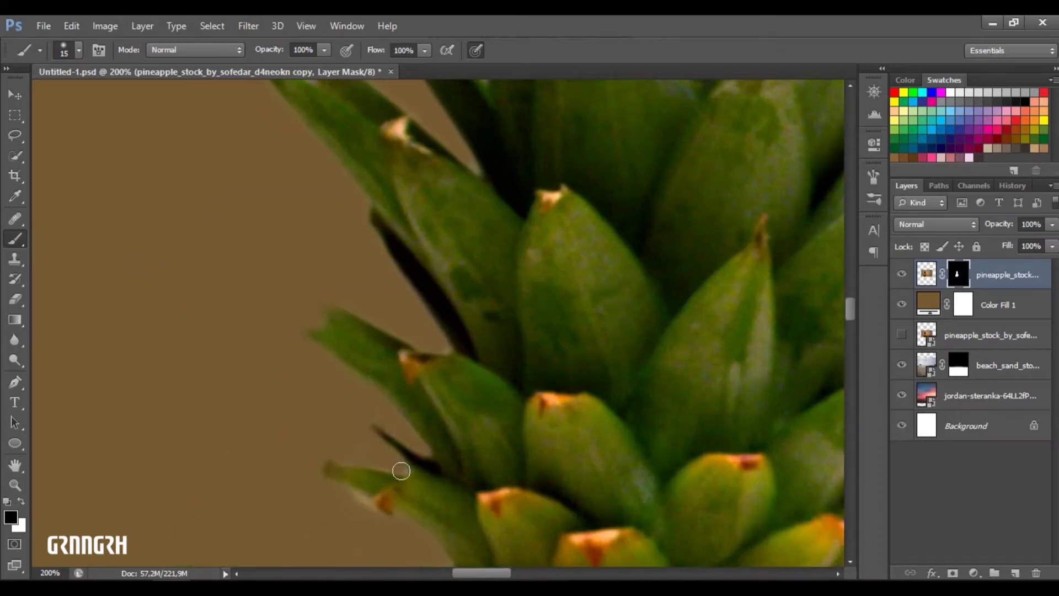
drag(401, 471, 425, 150)
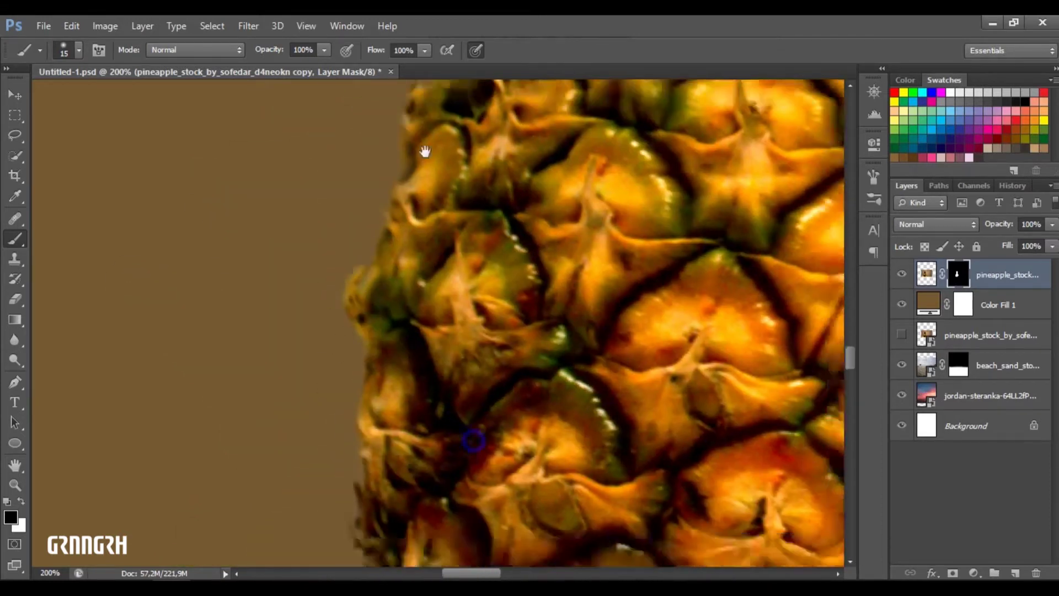
scroll(420, 265, down, 5)
key(bracketright)
key(bracketright)
key(bracketright)
scroll(475, 443, right, 3)
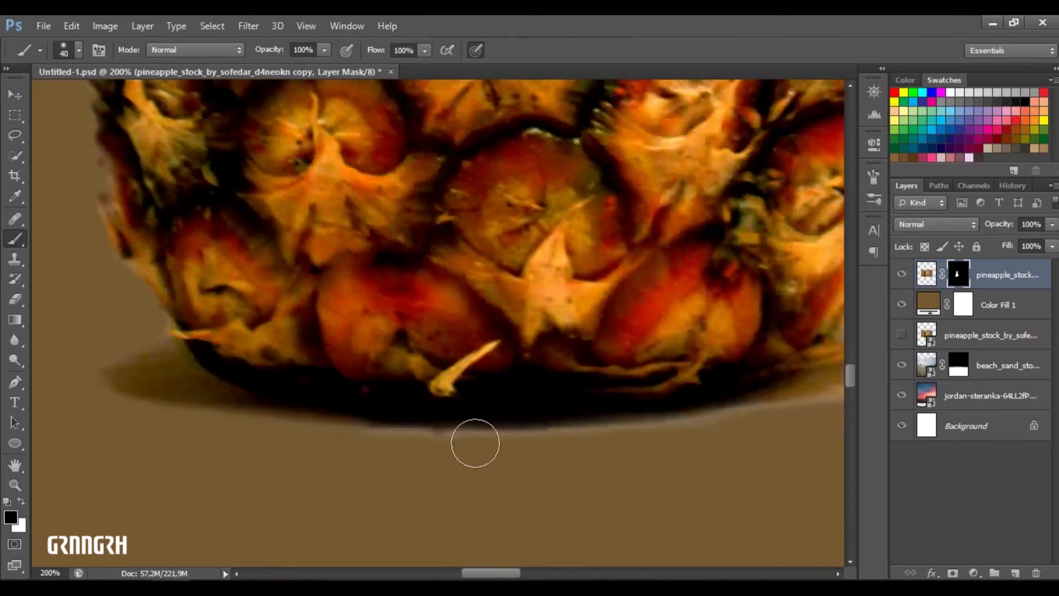
scroll(475, 443, right, 3)
scroll(616, 282, up, 5)
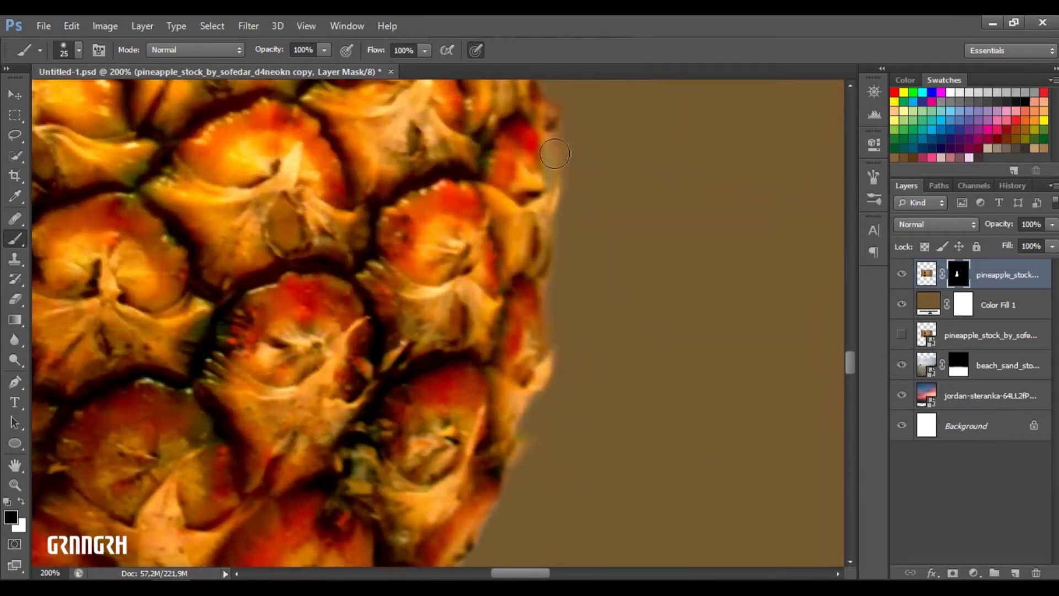
scroll(530, 186, up, 5)
scroll(586, 385, up, 5)
key(ctrl+o)
Delete the brown backdrop layer, then move the pineapple lower and enlarge it with Free Transform.
click(717, 475)
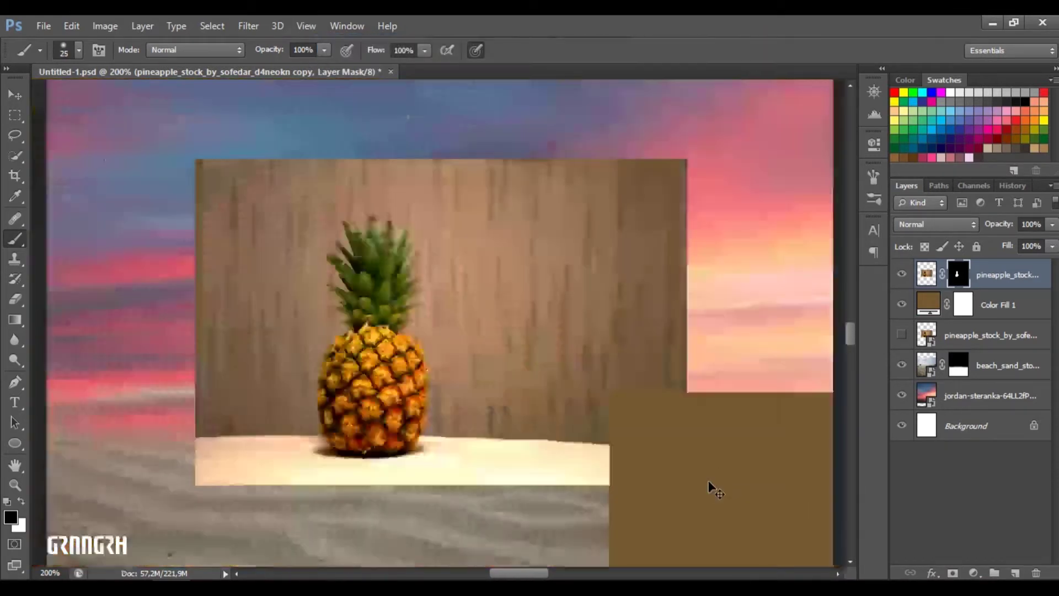
click(987, 278)
key(v)
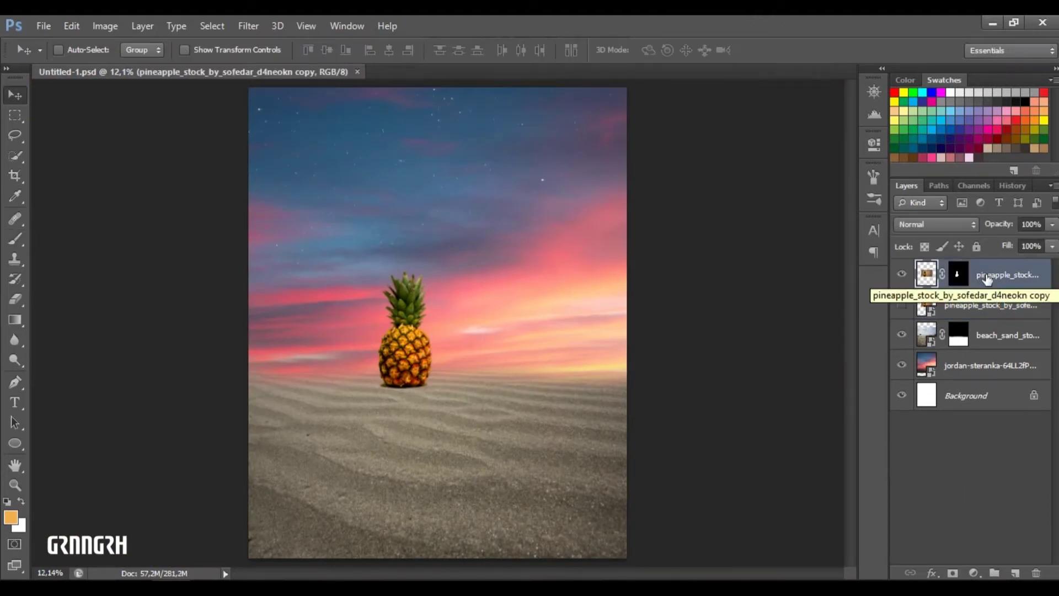
drag(452, 393, 485, 426)
key(ctrl+t)
drag(613, 447, 674, 489)
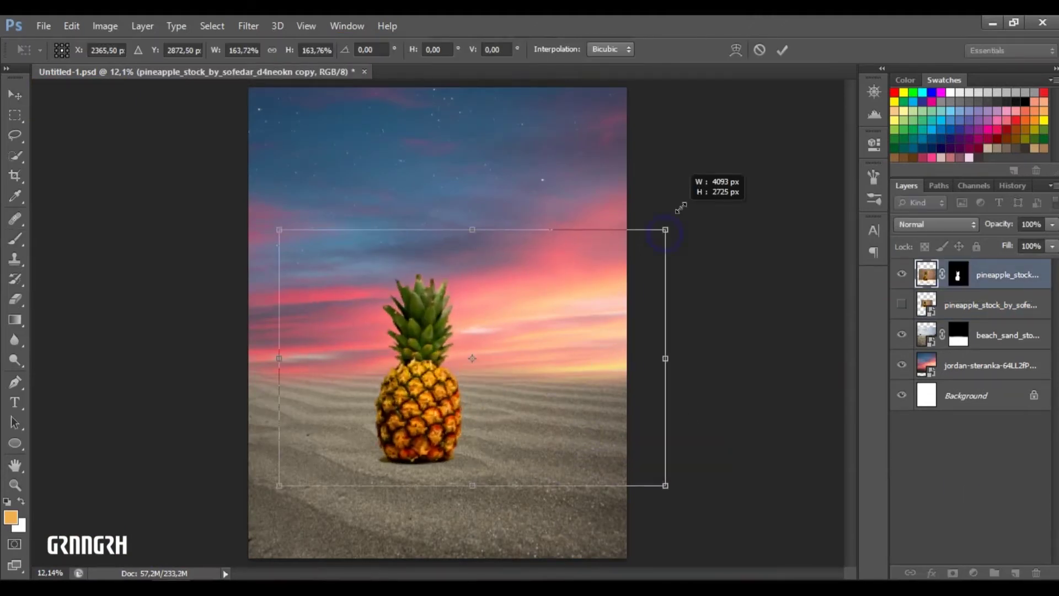
click(782, 49)
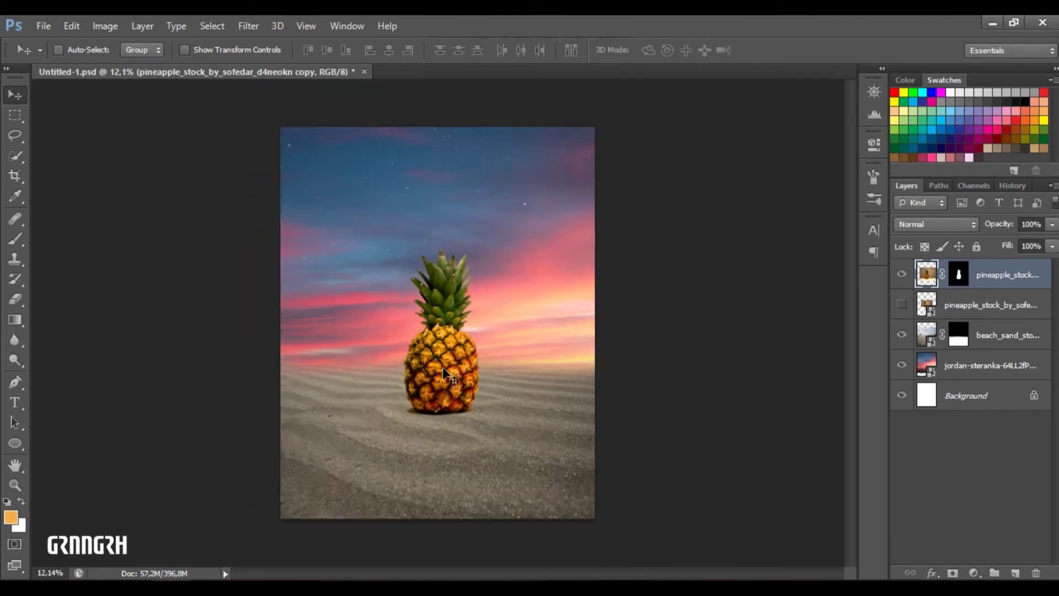
Apply the pineapple's layer mask and centre it horizontally on the canvas.
right_click(958, 274)
click(904, 321)
key(ctrl+minus)
key(ctrl+a)
click(394, 51)
key(ctrl+d)
key(ctrl+plus)
key(ctrl+minus)
key(ctrl+minus)
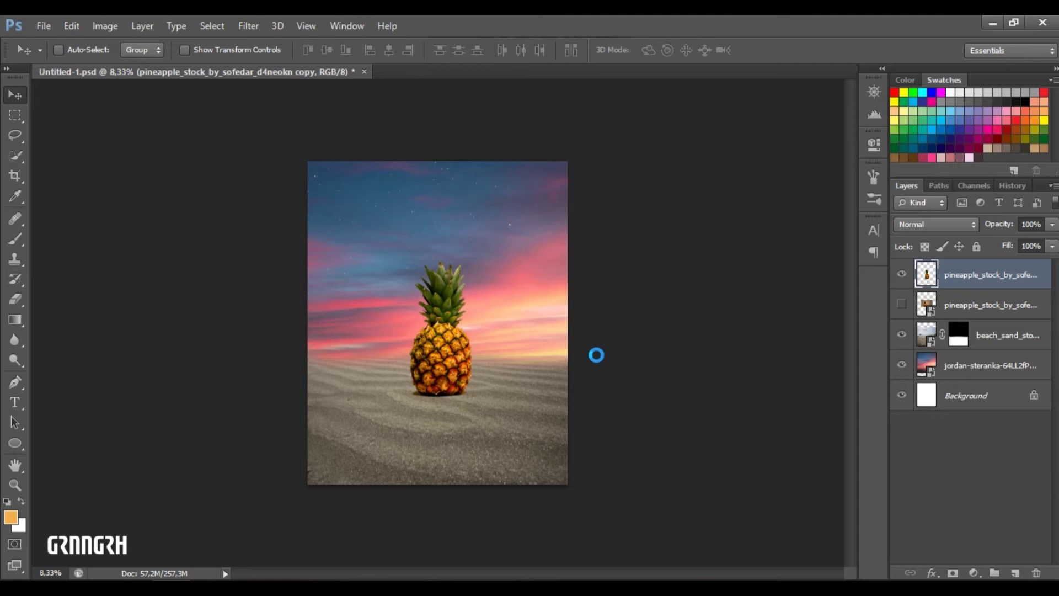
Place the blue door photo and scale it up slightly.
key(Return)
key(ctrl+plus)
key(ctrl+plus)
key(ctrl+plus)
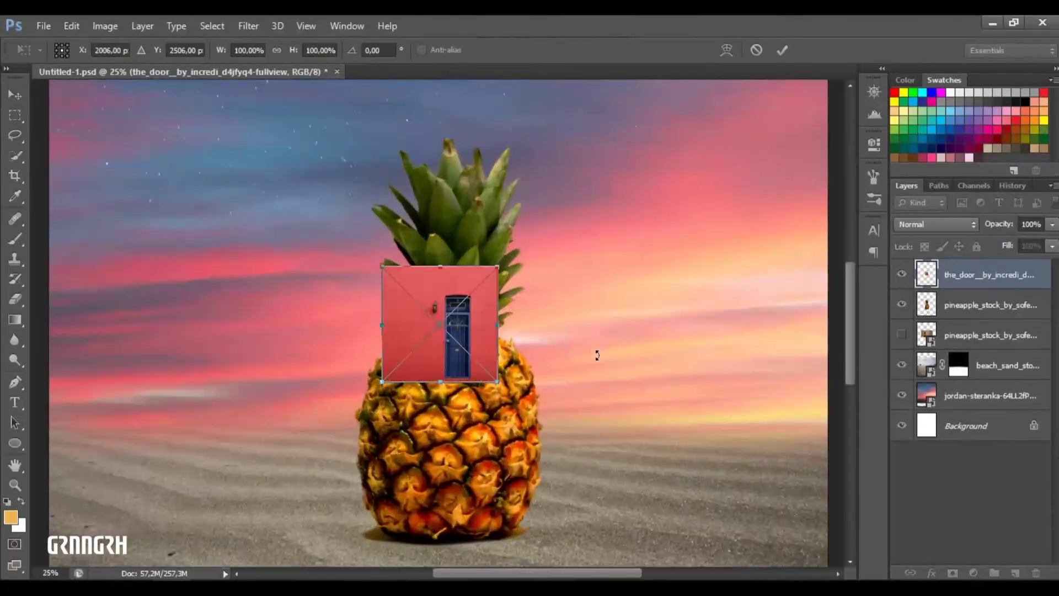
drag(361, 411, 358, 406)
key(Return)
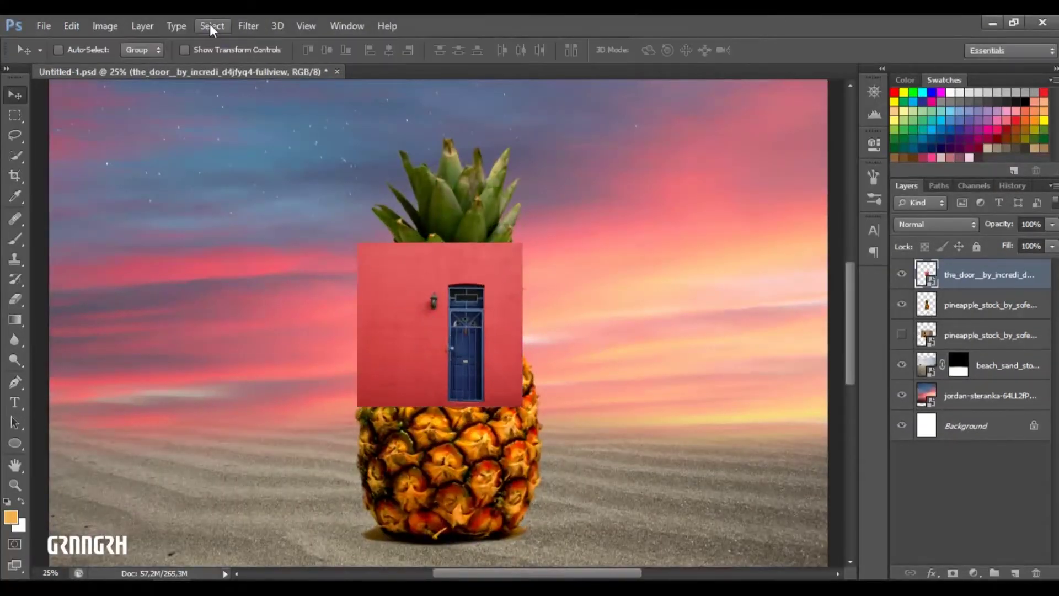
Select the red wall with Color Range, then view Channels with only the door layer shown.
click(212, 26)
click(260, 148)
click(475, 268)
click(959, 135)
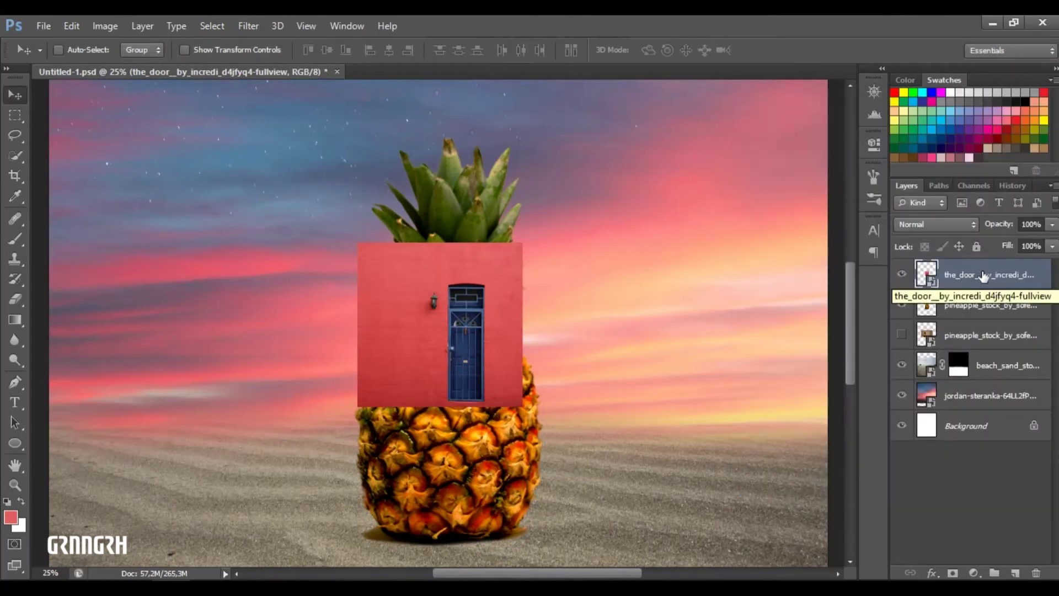
click(971, 185)
click(899, 238)
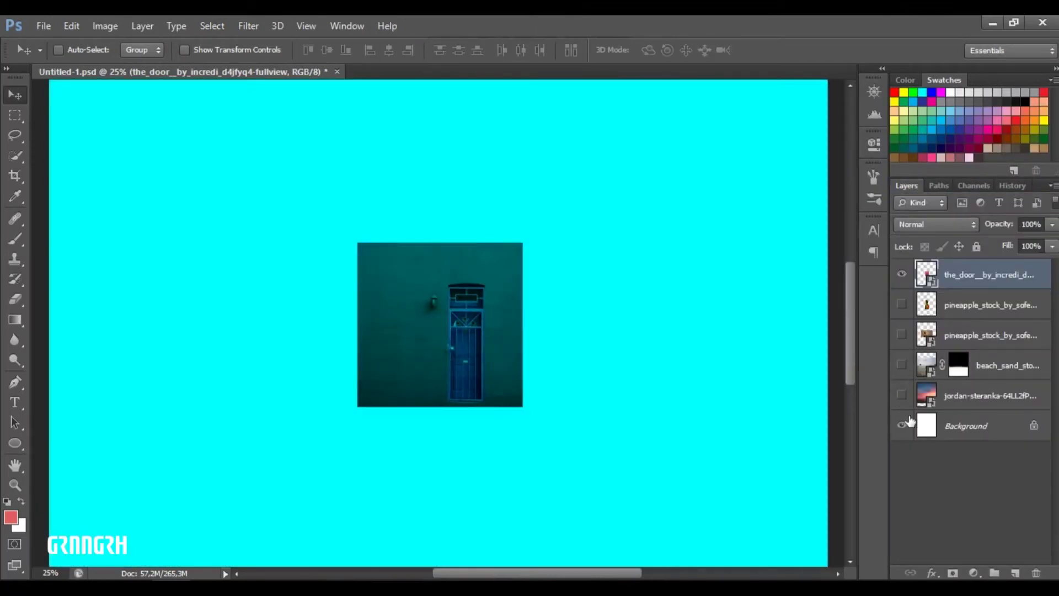
Compare the Blue and Red channels and duplicate the Red channel as Red copy.
click(899, 264)
click(899, 235)
click(899, 292)
drag(943, 235, 1014, 573)
Use Levels on Red copy to push the wall to white and the door to solid black.
key(ctrl+l)
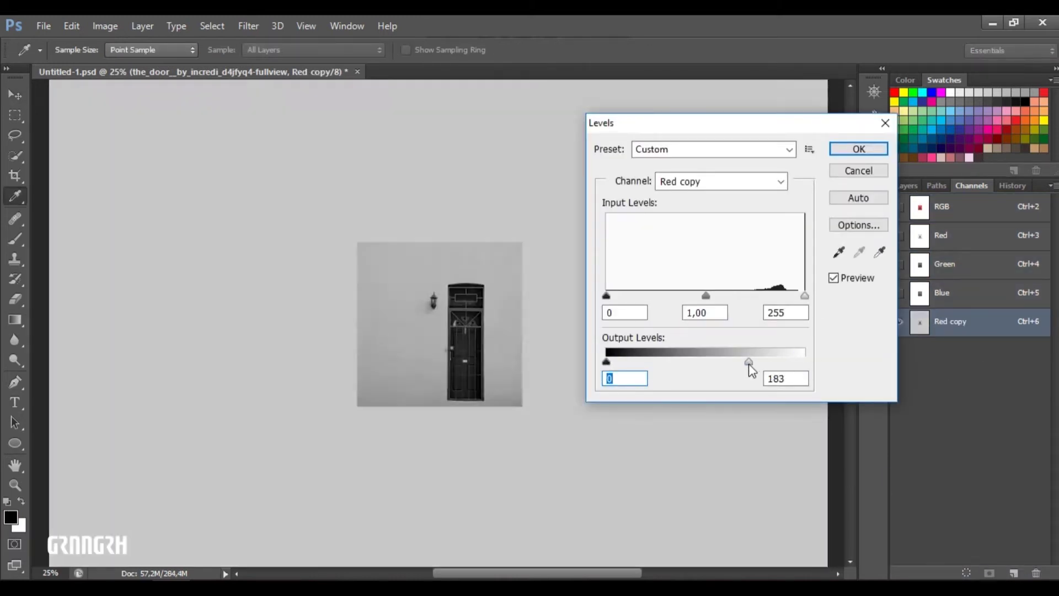
mouse_move(805, 361)
mouse_down()
mouse_move(696, 363)
mouse_move(712, 363)
mouse_up()
mouse_move(706, 296)
mouse_down()
mouse_move(677, 295)
mouse_move(744, 296)
mouse_up()
drag(770, 298, 712, 298)
key(ctrl+plus)
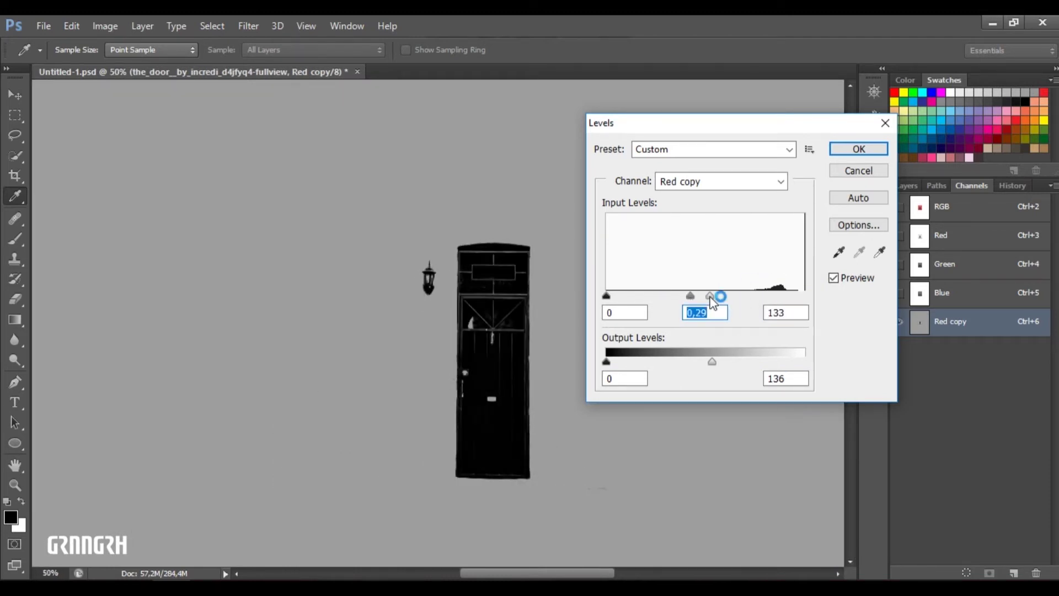
drag(730, 297, 737, 297)
drag(712, 362, 805, 362)
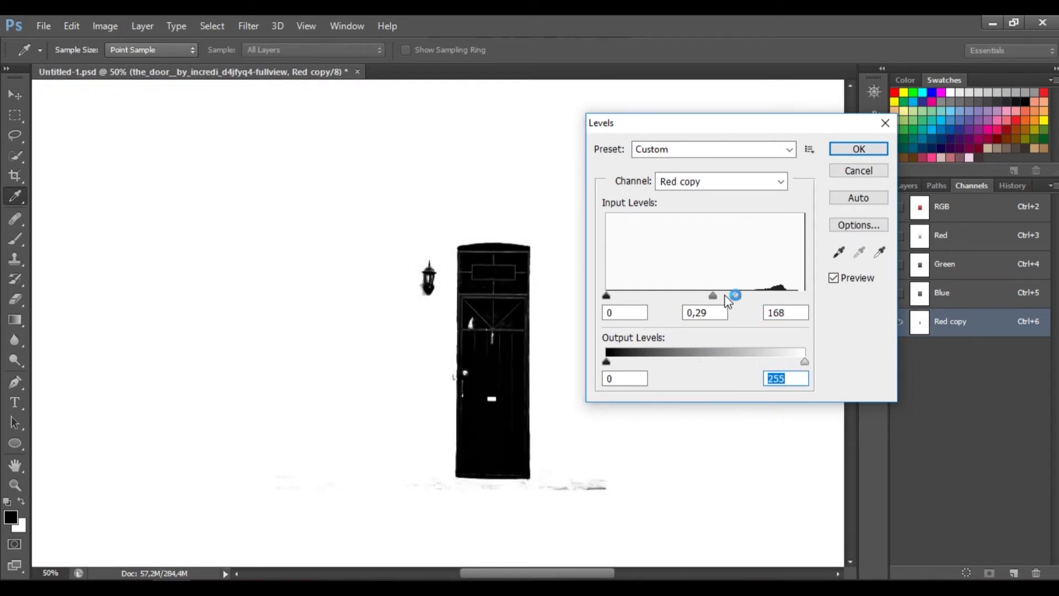
drag(607, 296, 651, 296)
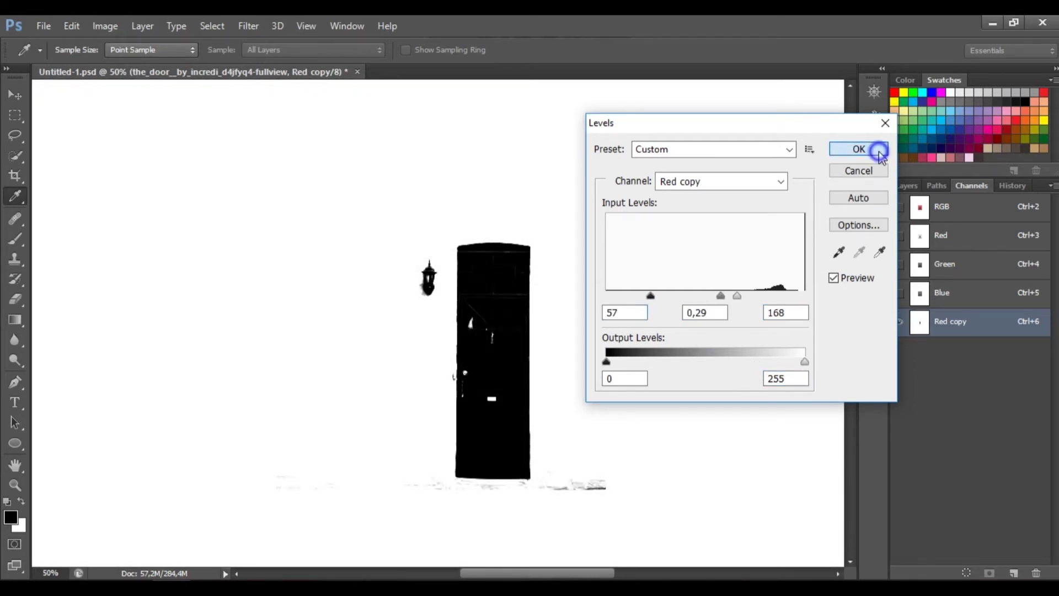
click(881, 156)
key(b)
key(ctrl+plus)
key(ctrl+plus)
key(ctrl+plus)
scroll(510, 311, left, 2)
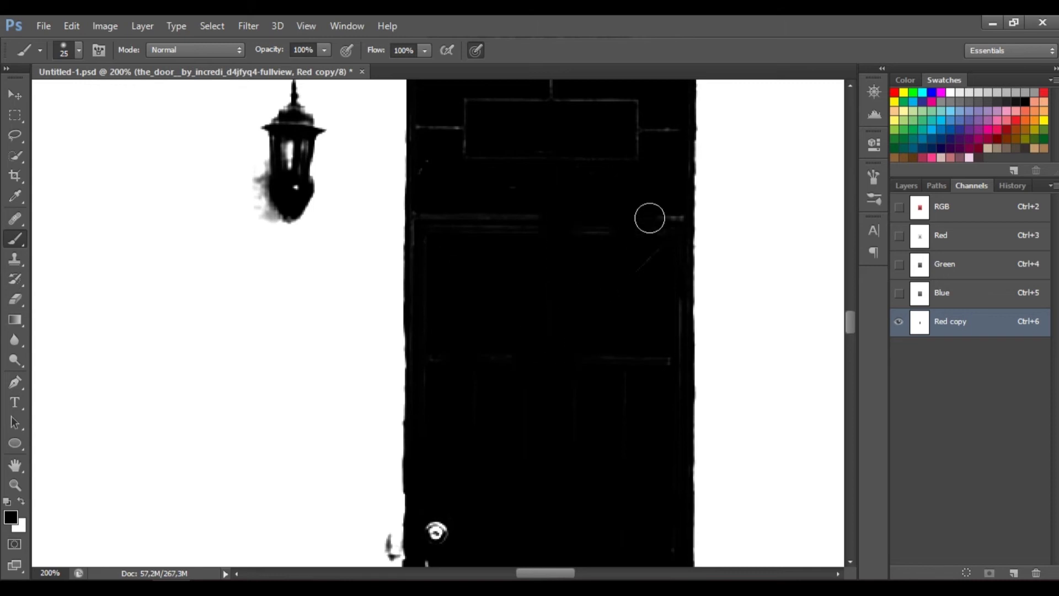
Paint the door and lantern solid black with a small brush, then swap to white.
scroll(315, 326, up, 1)
key(bracketleft)
key(ctrl+plus)
key(bracketleft)
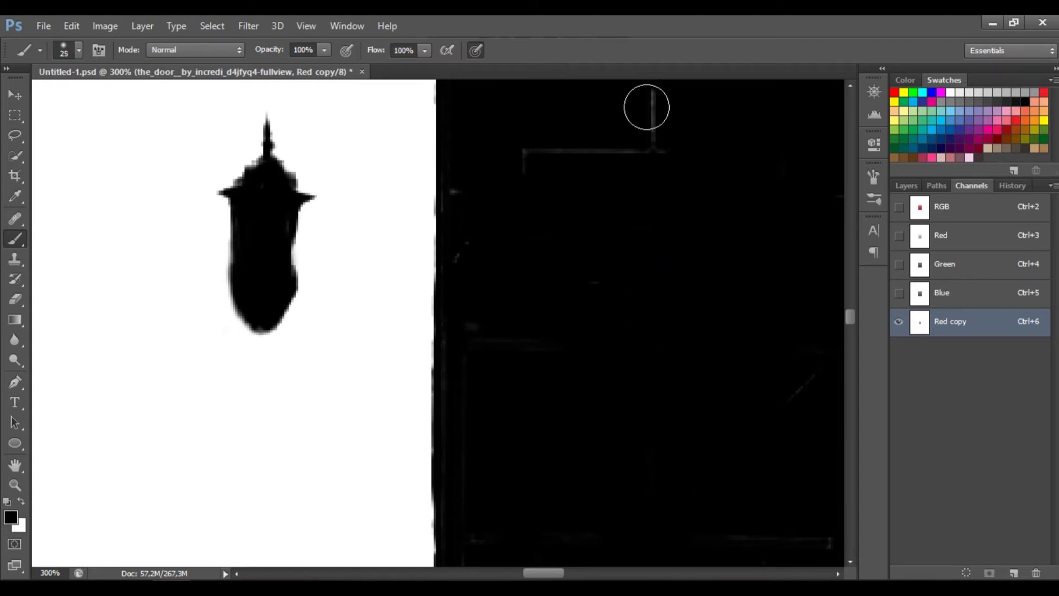
key(ctrl+minus)
key(ctrl+minus)
key(ctrl+minus)
key(ctrl+plus)
key(x)
key(bracketright)
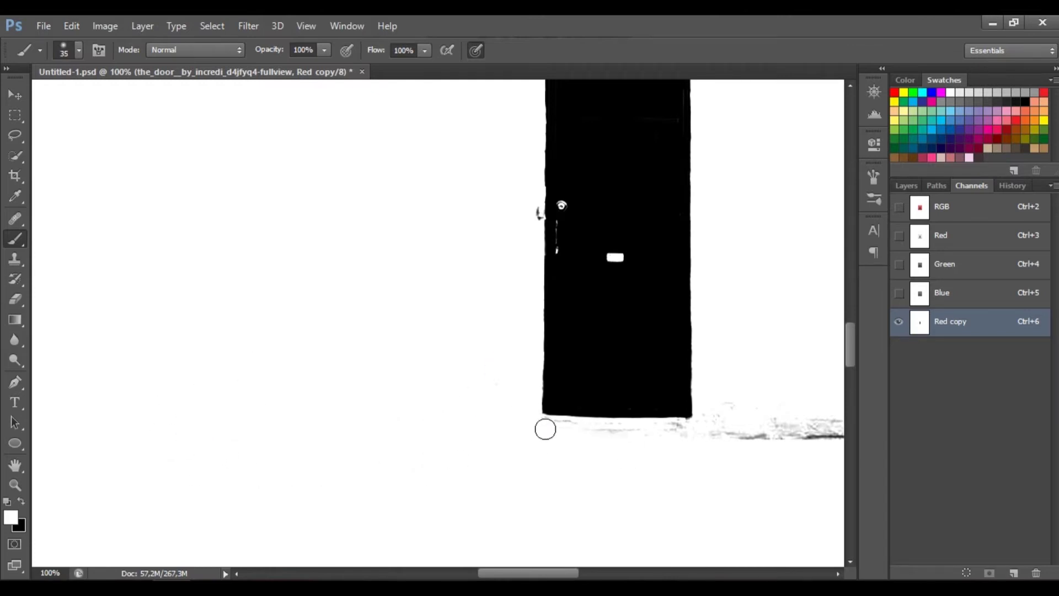
Paint over the floor marks beside the door and its edges in white.
drag(768, 429, 599, 442)
key(bracketright)
key(bracketright)
key(bracketright)
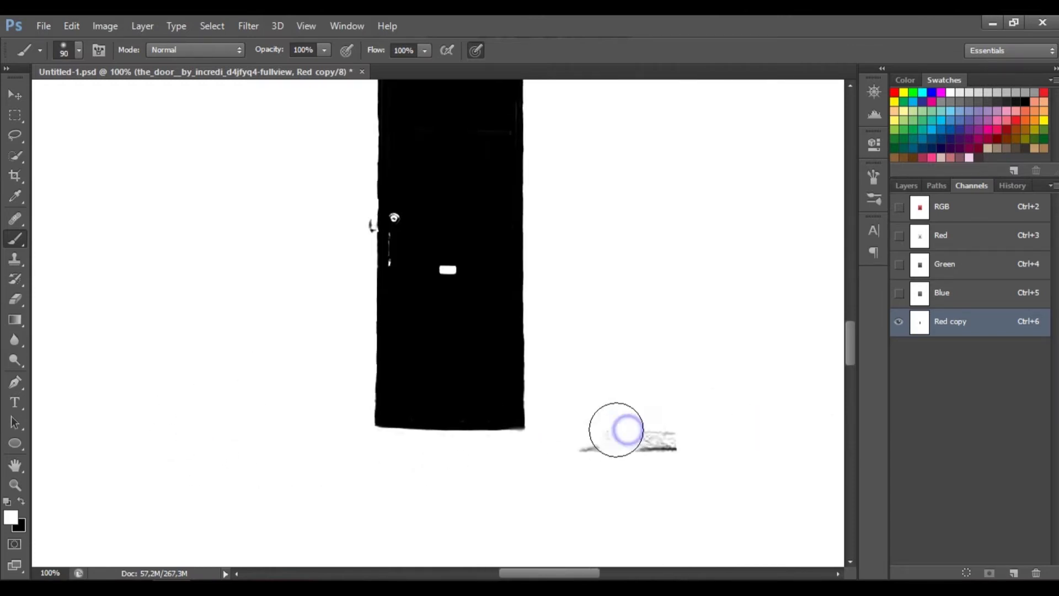
key(ctrl+plus)
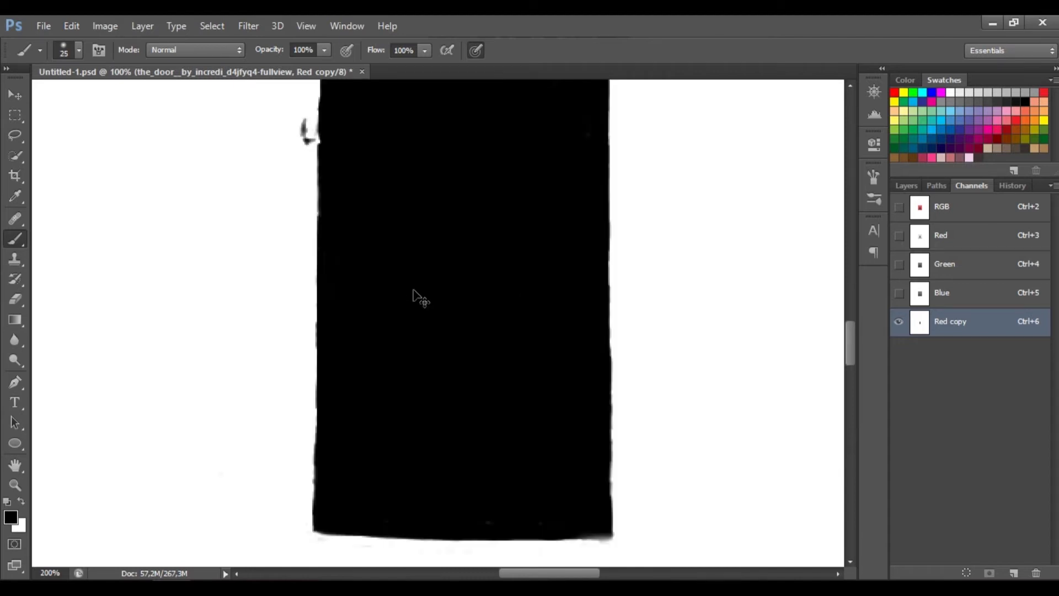
key(ctrl+plus)
scroll(441, 342, up, 5)
scroll(495, 220, down, 3)
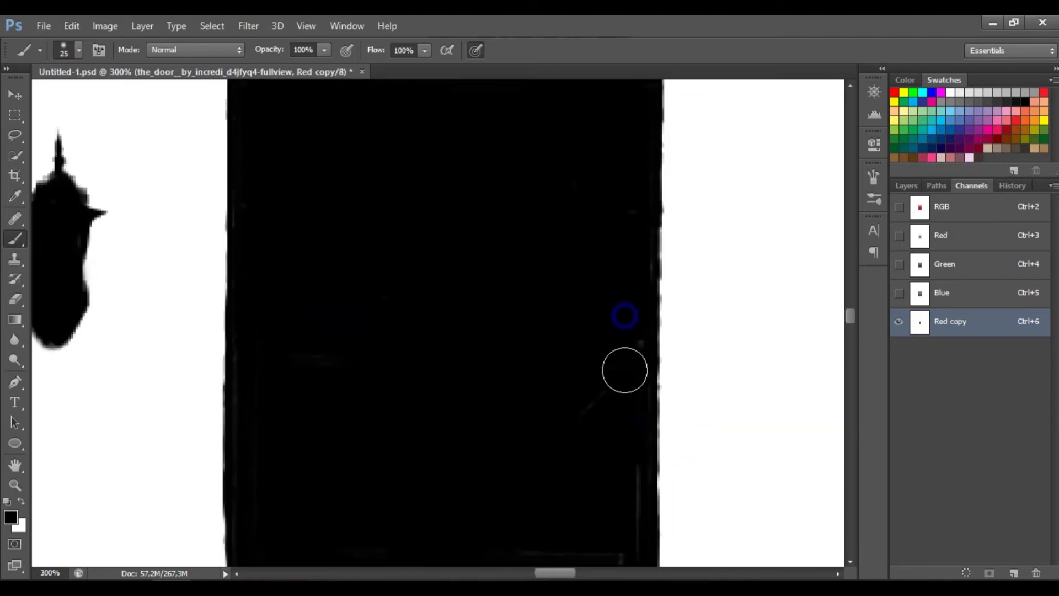
scroll(624, 369, down, 2)
scroll(324, 402, down, 2)
scroll(535, 371, down, 3)
key(ctrl+minus)
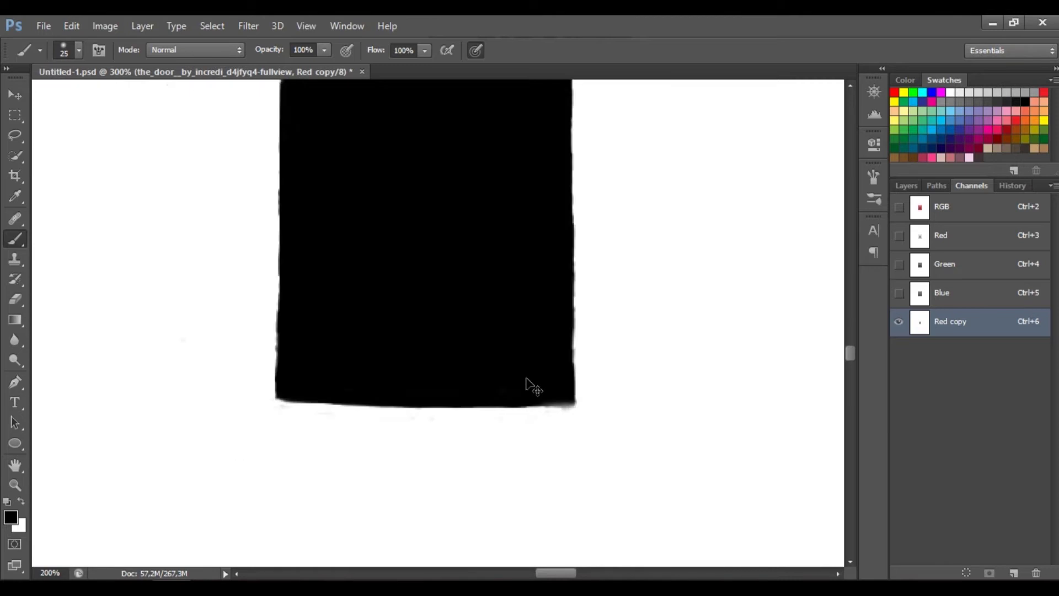
Reopen Levels on the Red copy channel and set the midtone to 0.75.
key(ctrl+minus)
key(ctrl+minus)
key(ctrl+l)
mouse_move(706, 296)
mouse_down()
mouse_move(774, 296)
mouse_move(724, 296)
mouse_up()
Apply the Levels midtone adjustment to the Red copy channel.
click(805, 296)
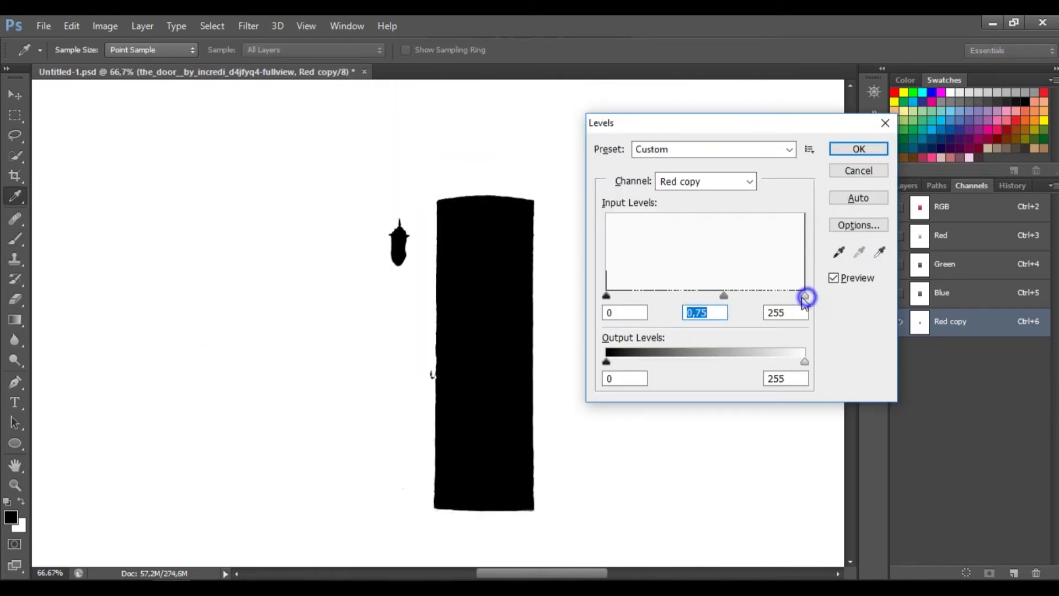
click(860, 145)
click(906, 185)
click(1012, 186)
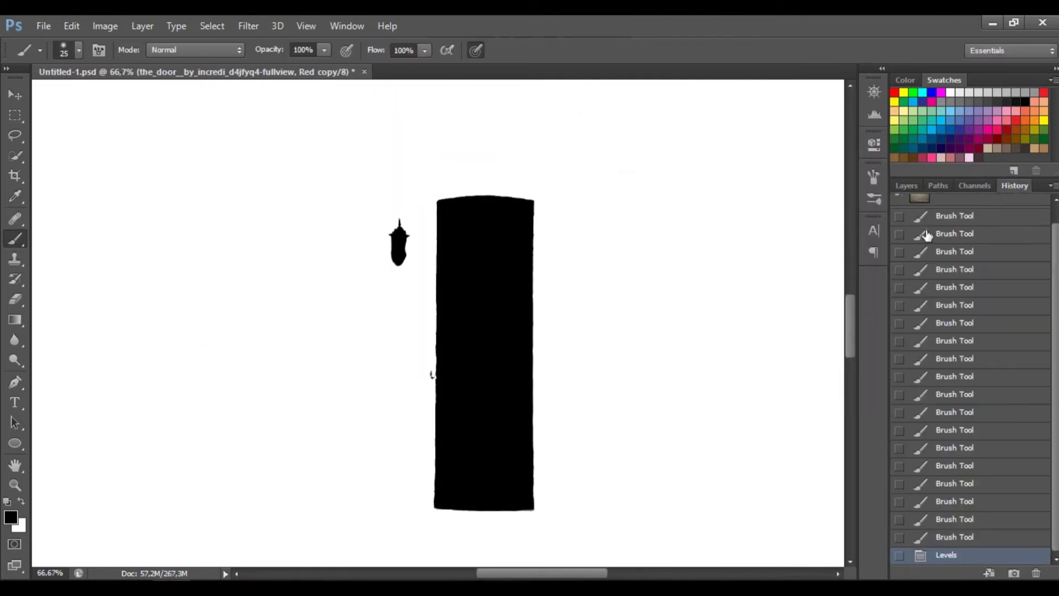
click(972, 186)
click(899, 208)
Try the Quick Selection, Lasso and Marquee tools and browse the Select menu.
click(15, 157)
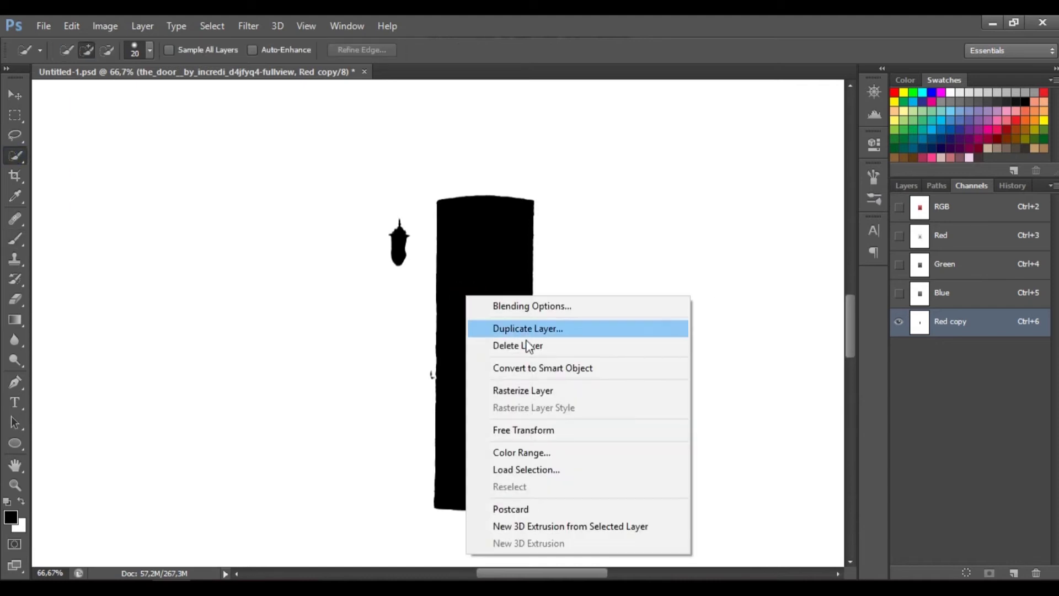
key(l)
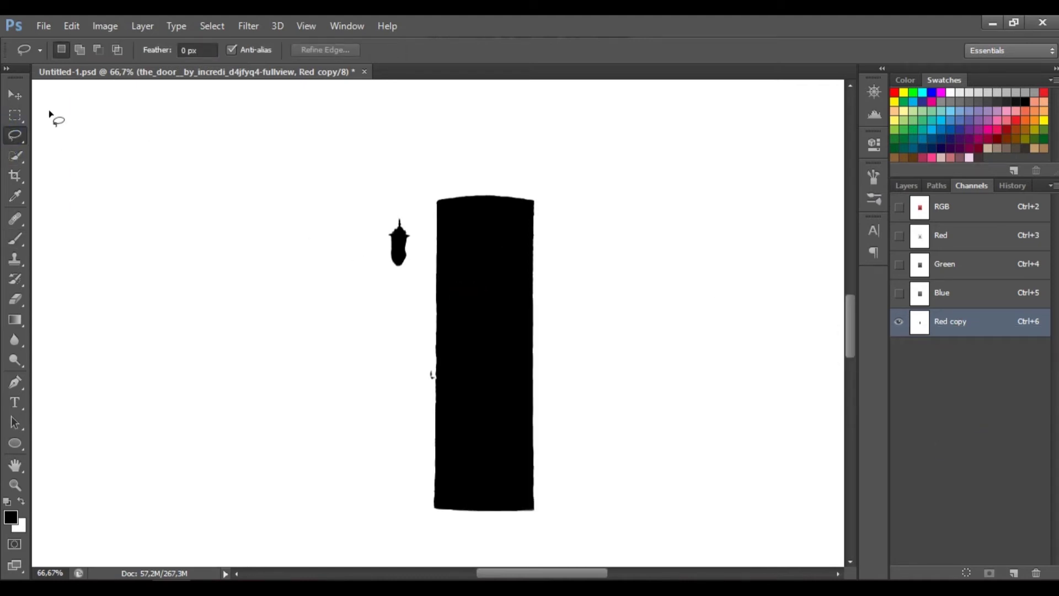
key(m)
key(ctrl+minus)
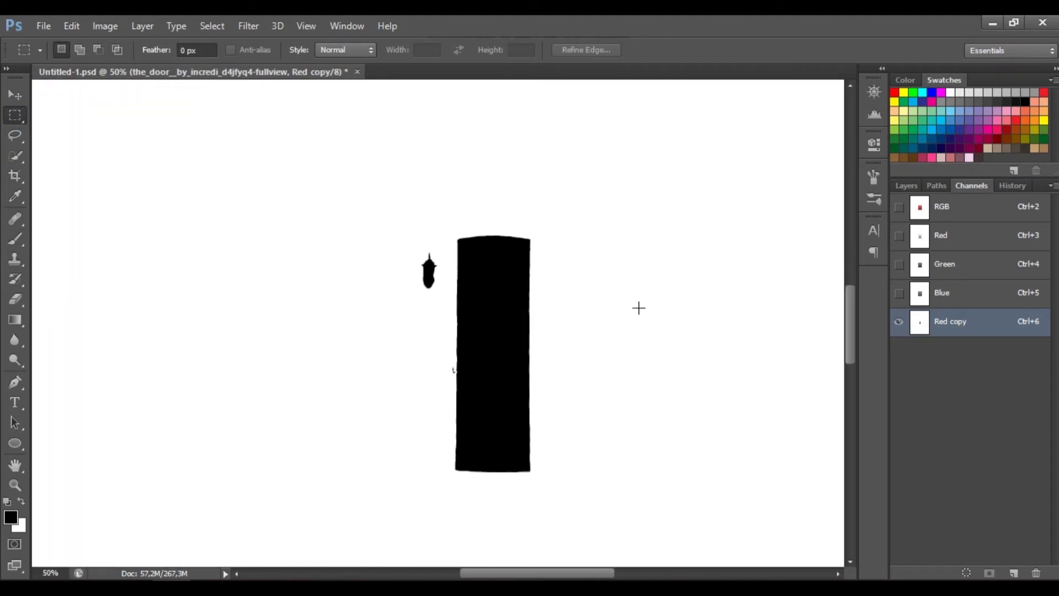
click(210, 26)
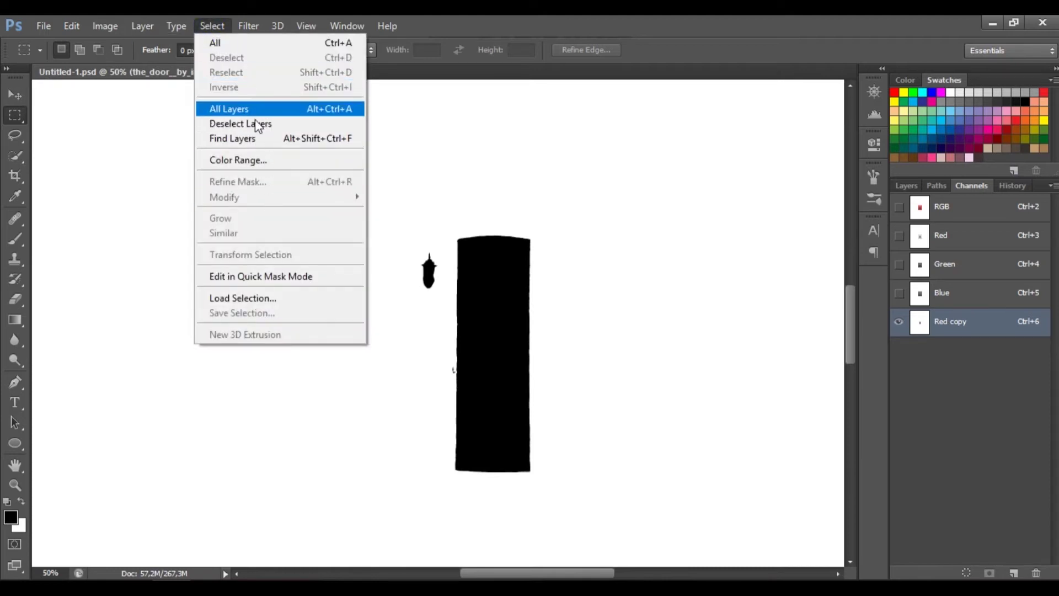
click(959, 525)
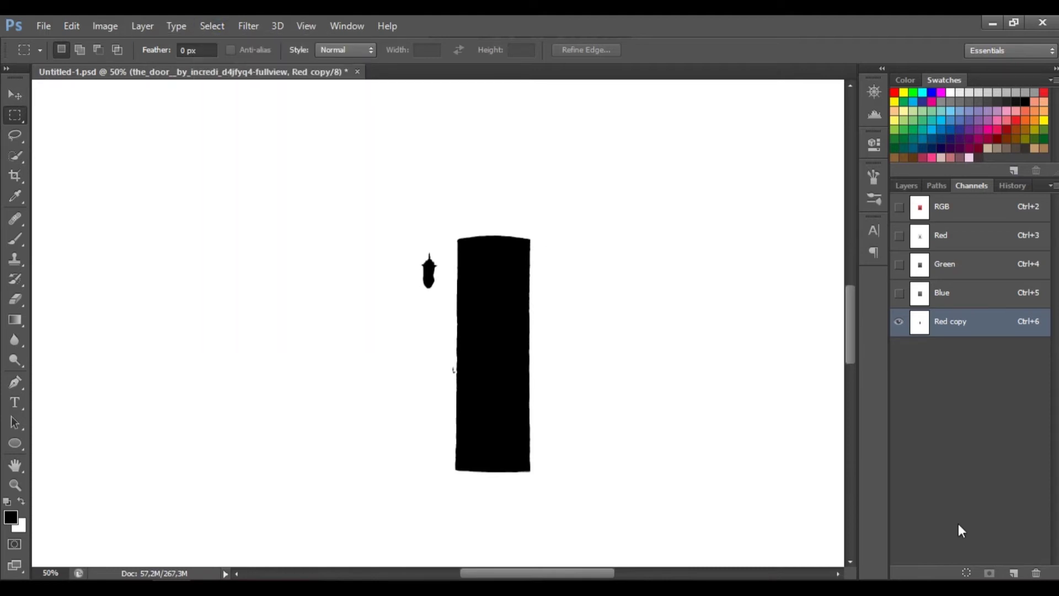
Change the Red copy channel's overlay colour in its Channel Options.
double_click(976, 323)
click(461, 300)
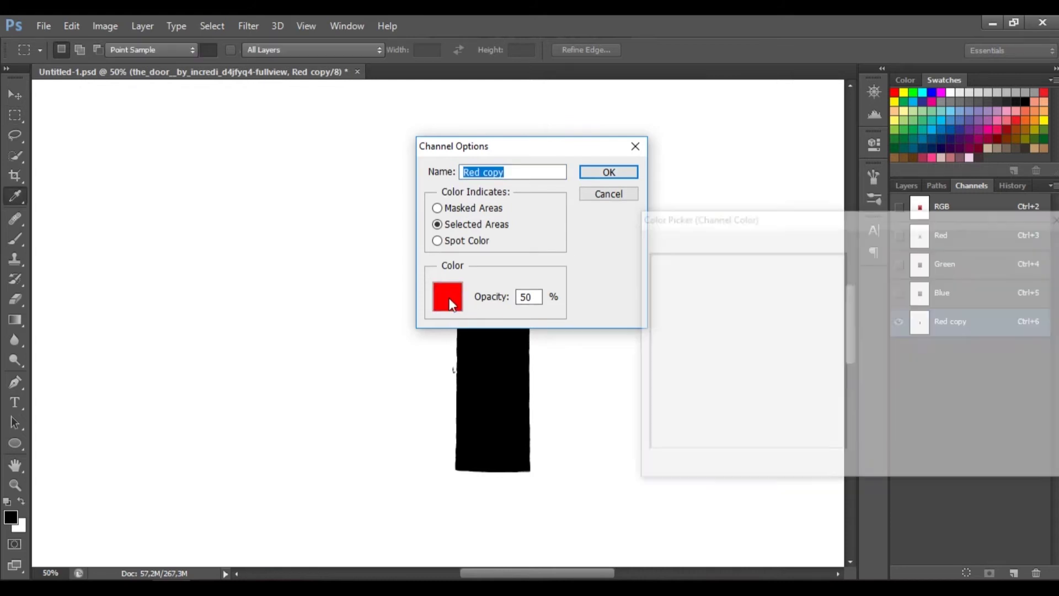
text(0)
click(1043, 243)
text(Black)
click(609, 172)
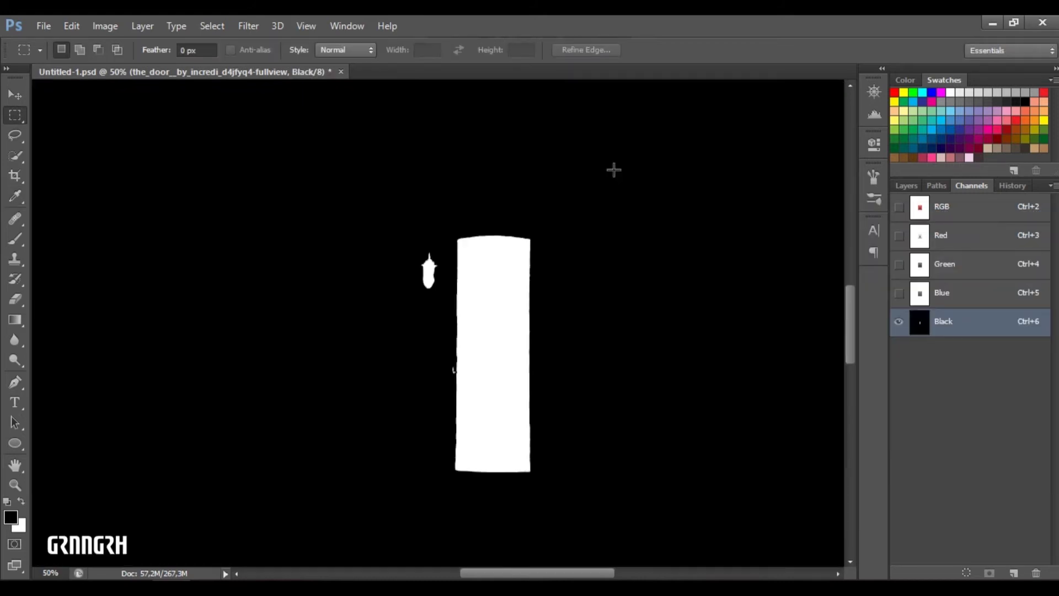
Undo the channel rename and inversion in History and return to the Red copy channel.
click(906, 185)
click(1012, 185)
click(958, 226)
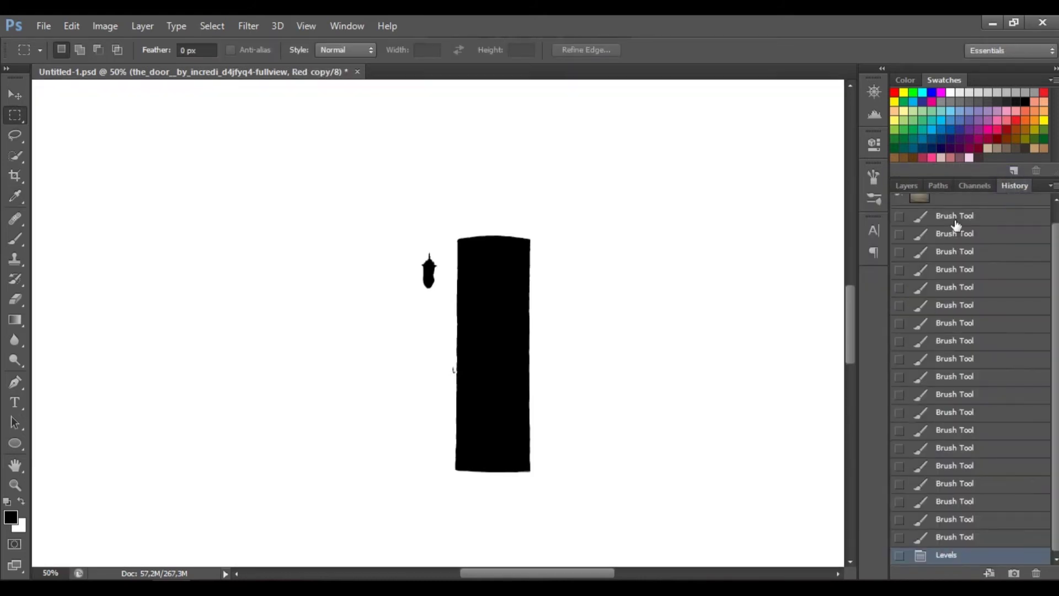
click(972, 185)
right_click(950, 324)
key(Escape)
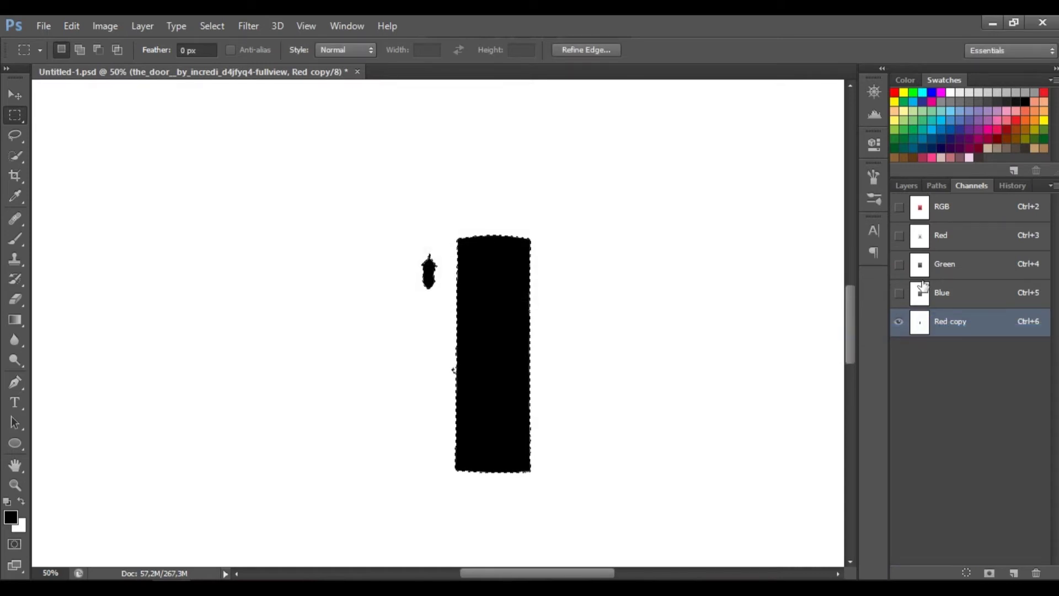
Restore the RGB view and delete the duplicate door layer.
click(898, 206)
click(908, 186)
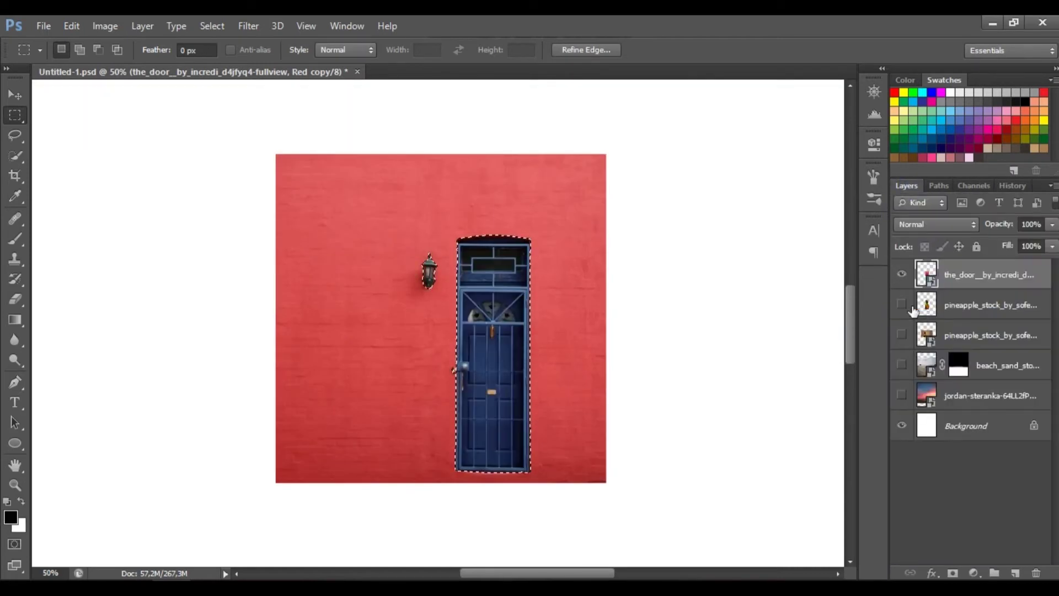
click(967, 307)
click(902, 304)
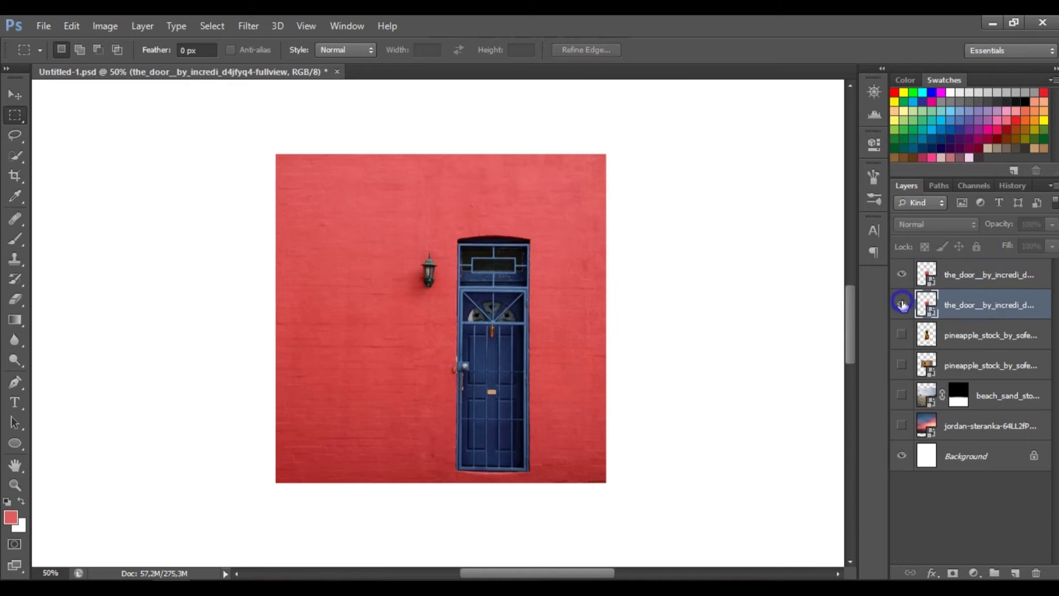
click(971, 185)
Mask the door layer to the door selection and reveal the pineapple, beach and sky layers.
click(899, 235)
click(899, 264)
click(899, 206)
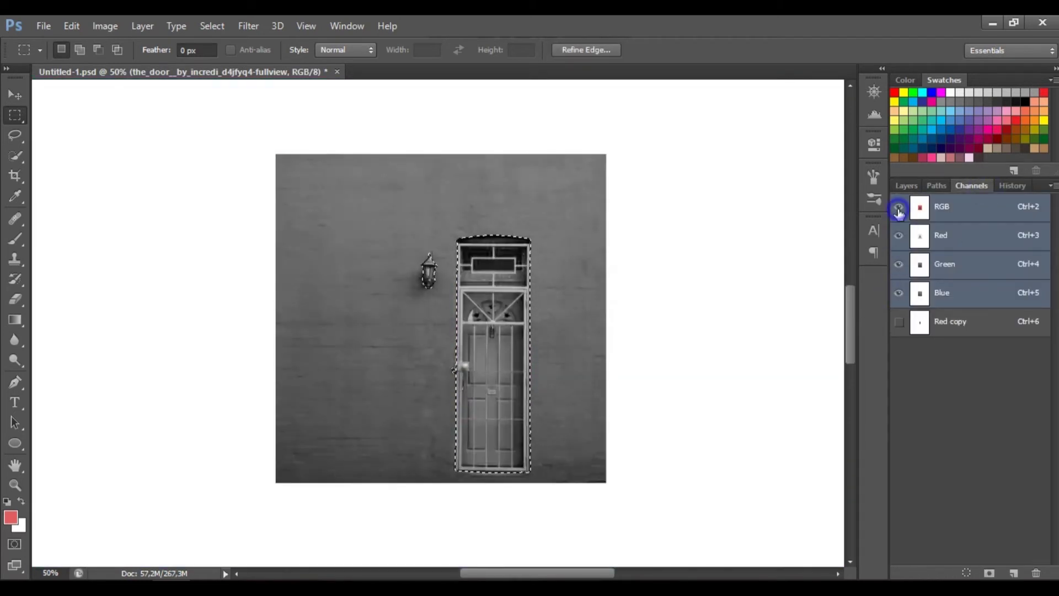
click(907, 186)
click(952, 574)
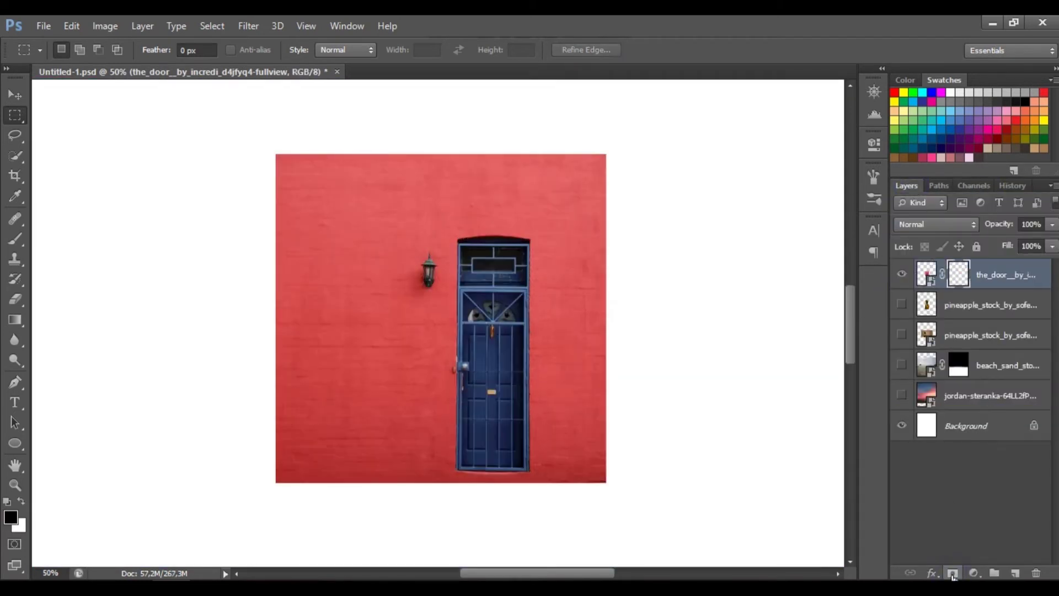
drag(902, 304, 902, 395)
key(ctrl+0)
Delete the extra pineapple layer, save, and move the beach sand lower.
click(988, 335)
key(Delete)
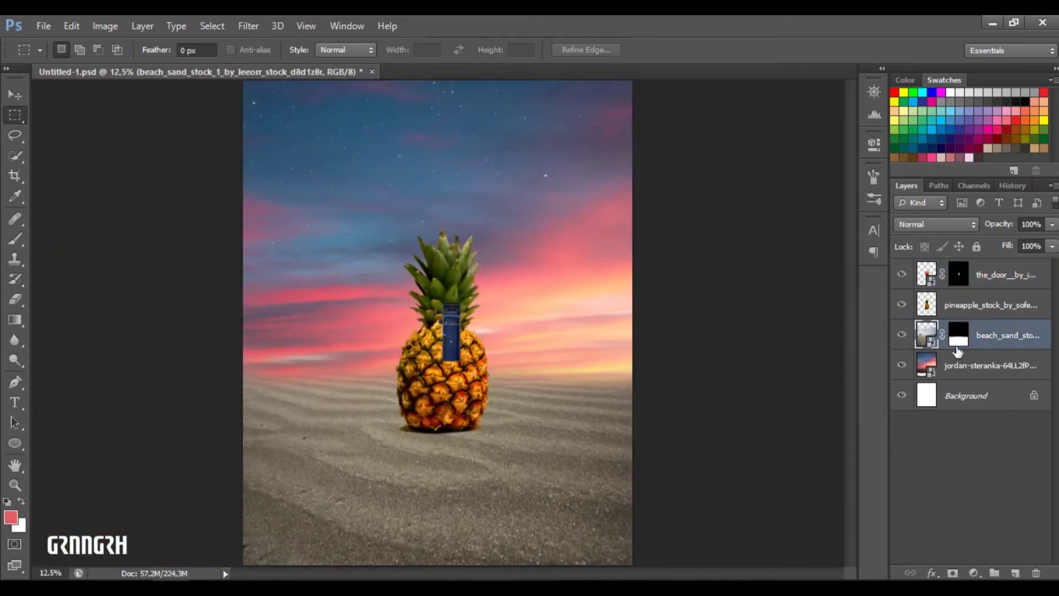
key(ctrl+s)
key(v)
drag(451, 354, 452, 380)
Move the door onto the pineapple and enlarge it to about 130%.
click(993, 274)
drag(449, 331, 441, 397)
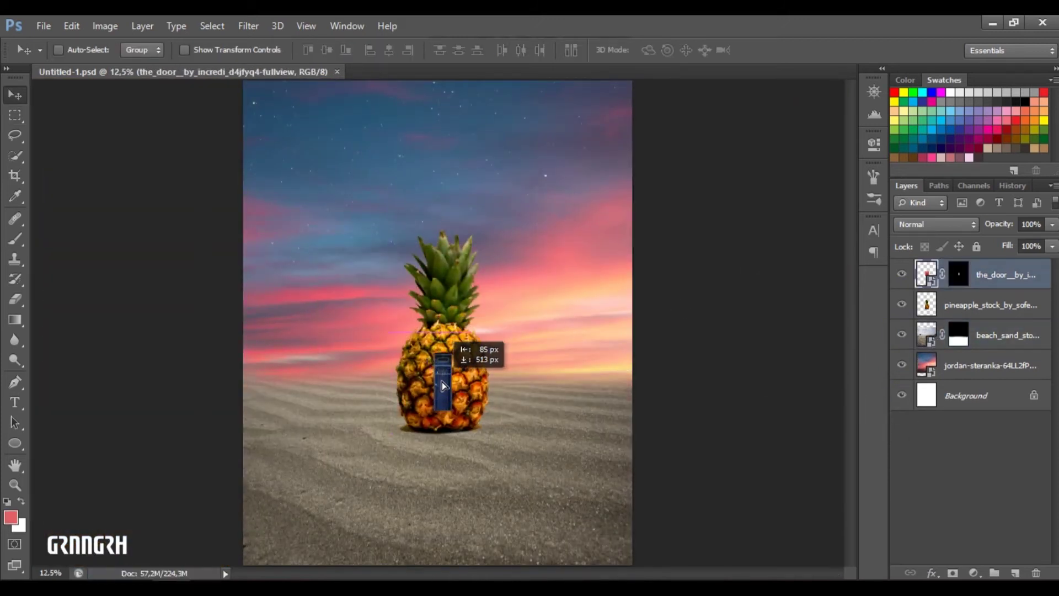
key(ctrl+plus)
key(ctrl+plus)
key(ctrl+plus)
scroll(504, 183, down, 3)
key(ctrl+t)
drag(504, 183, 544, 82)
key(ctrl+minus)
click(782, 50)
key(ctrl+plus)
key(ctrl+plus)
key(ctrl+plus)
key(ctrl+minus)
Rasterize the door layer, reload its selection and open Refine Edge in black-and-white view.
right_click(993, 274)
click(720, 233)
key(w)
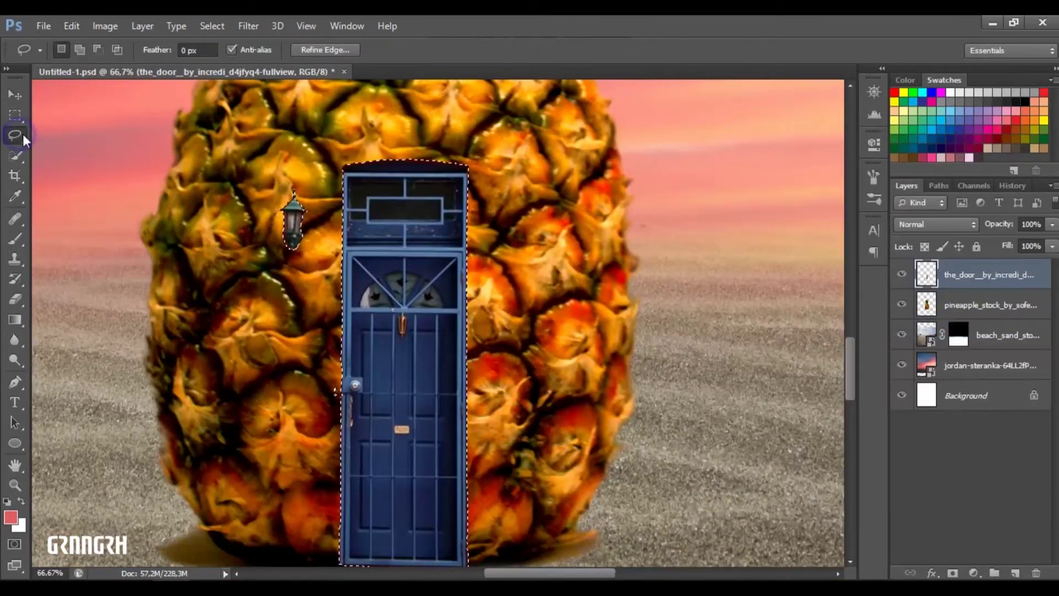
click(325, 50)
click(847, 167)
Widen the edge detection radius and switch the Refine Edge view to On White.
click(836, 326)
key(j)
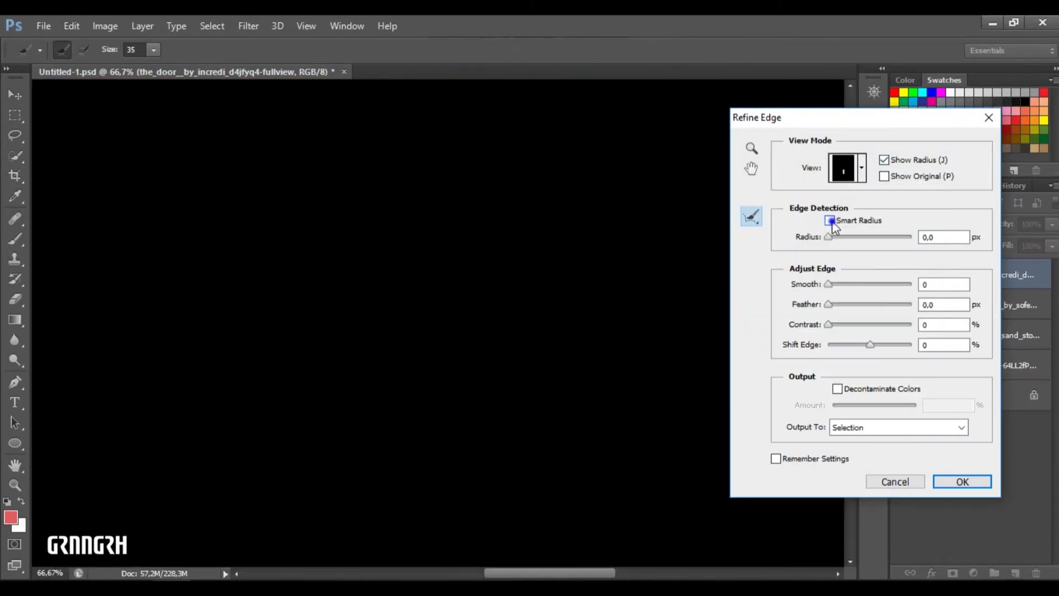
drag(855, 239, 857, 239)
click(884, 160)
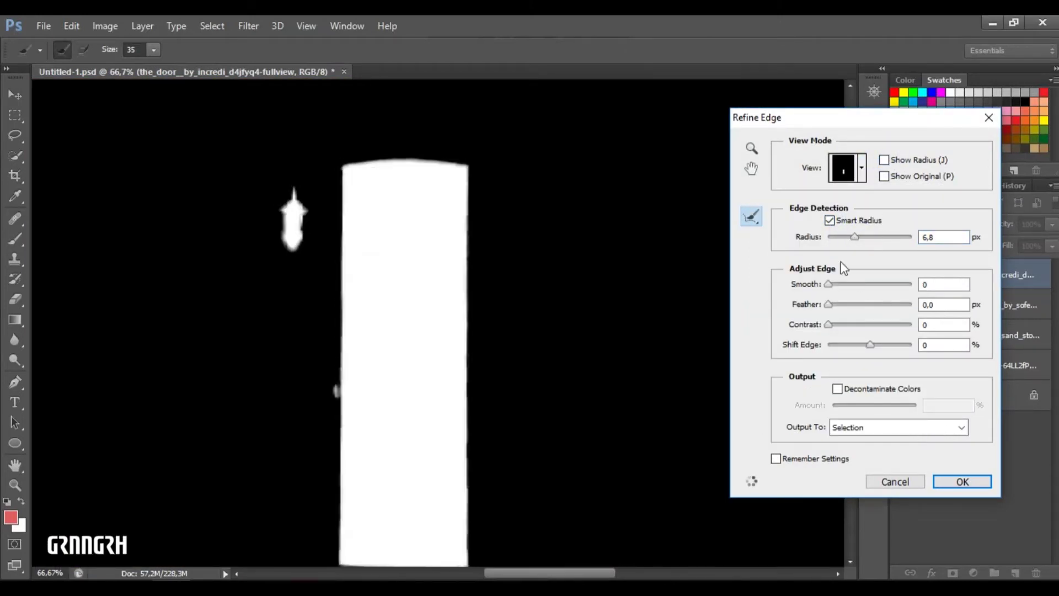
click(846, 168)
click(810, 360)
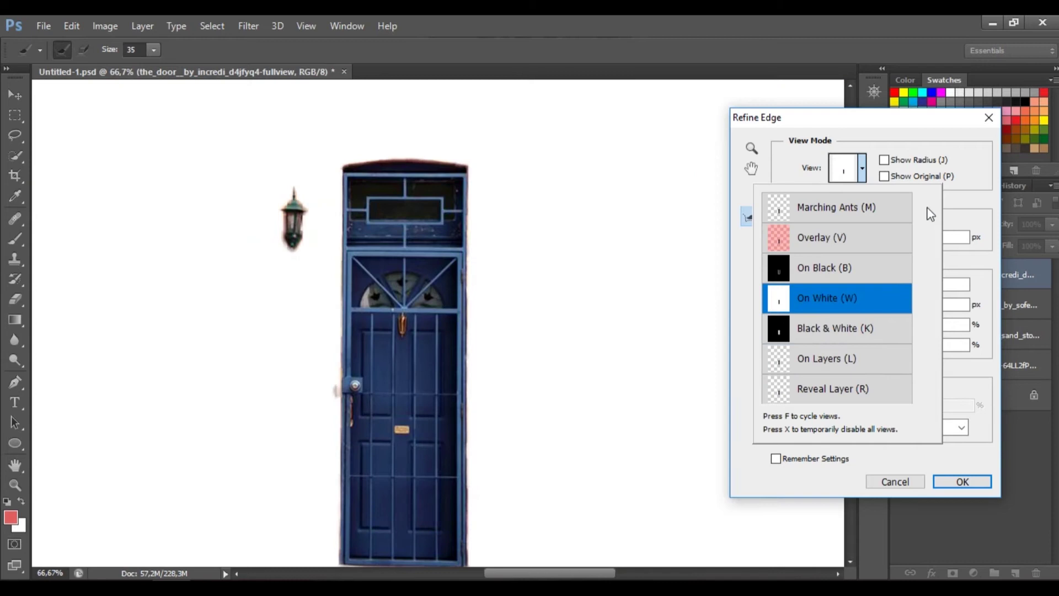
click(829, 288)
Lower Feather, set Shift Edge -16, enable Decontaminate Colors and output a masked new layer.
drag(836, 307, 835, 307)
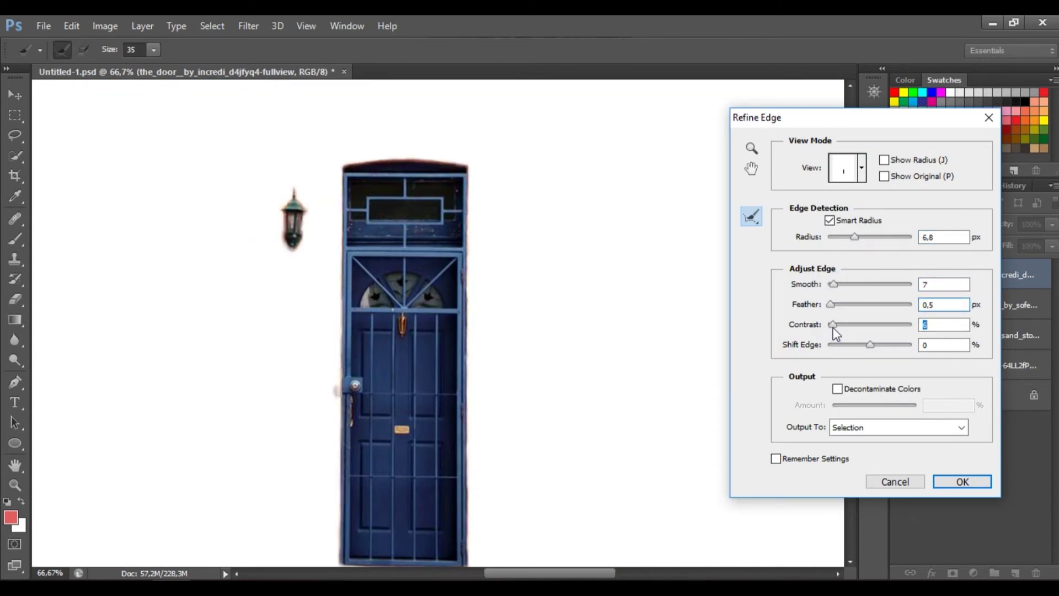
drag(864, 348, 860, 347)
click(838, 389)
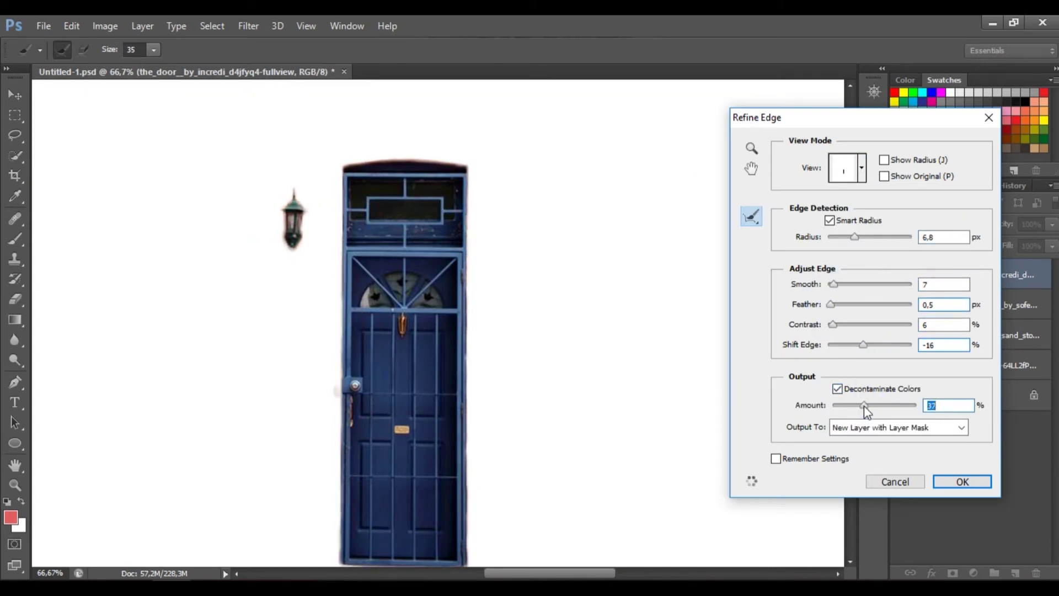
key(Return)
key(ctrl+minus)
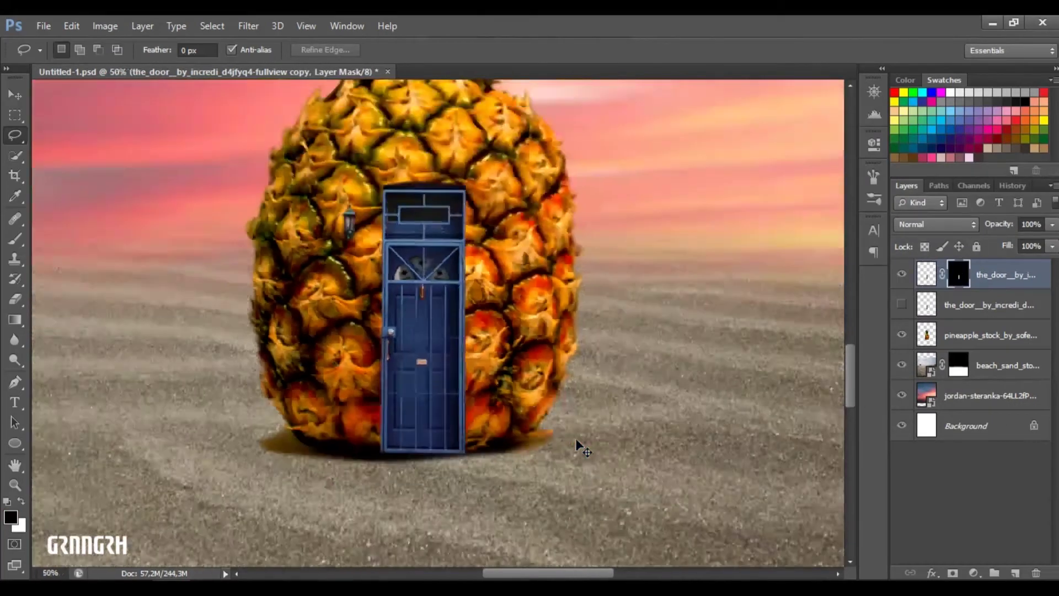
Nudge the door into place on the pineapple and rotate it to stand nearly upright.
key(ctrl+plus)
key(v)
drag(518, 306, 525, 298)
key(ctrl+t)
drag(516, 113, 509, 101)
drag(739, 82, 741, 79)
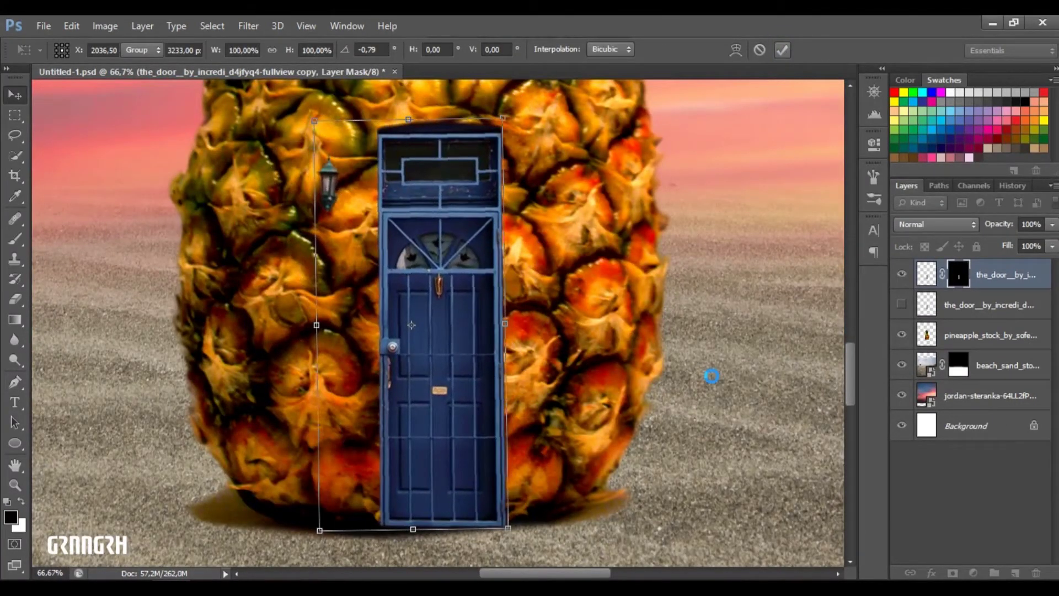
key(Return)
key(ctrl+minus)
Give the door a Drop Shadow with 10 px distance and a 75° angle.
click(927, 274)
click(931, 573)
click(964, 561)
drag(801, 330, 796, 328)
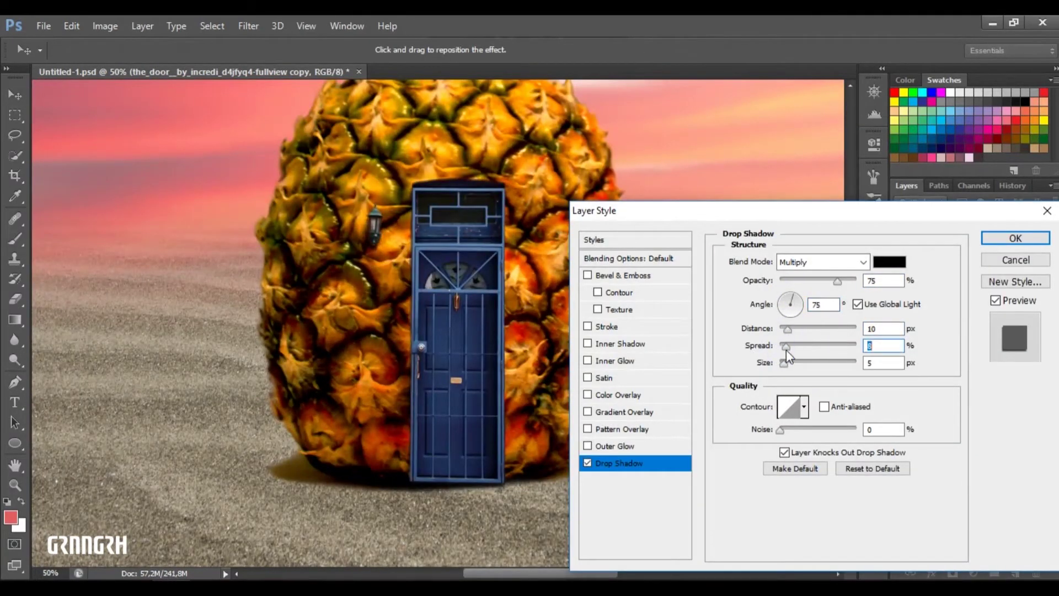
key(Return)
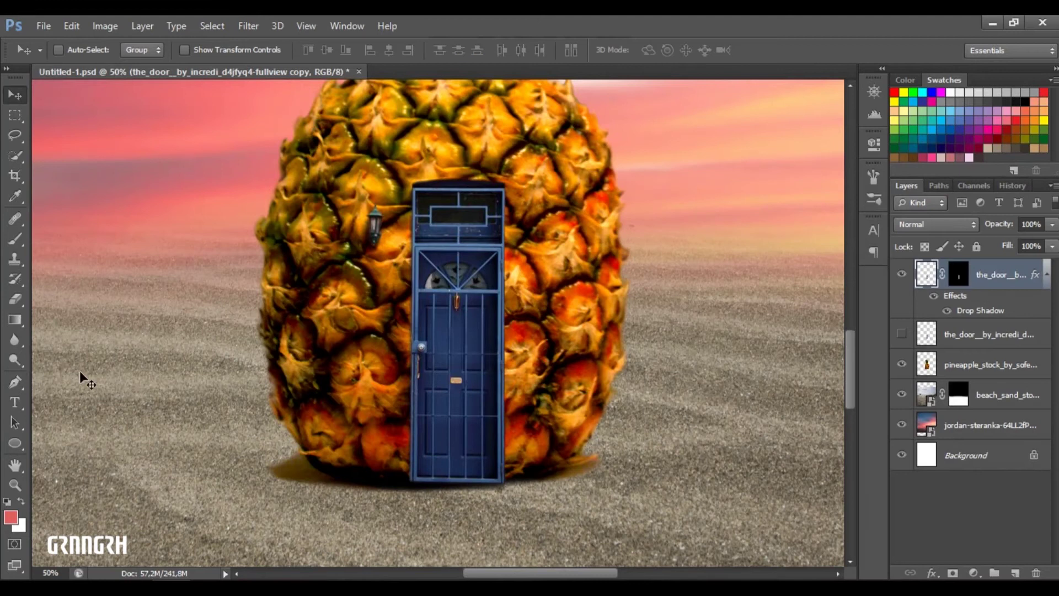
drag(15, 360, 81, 377)
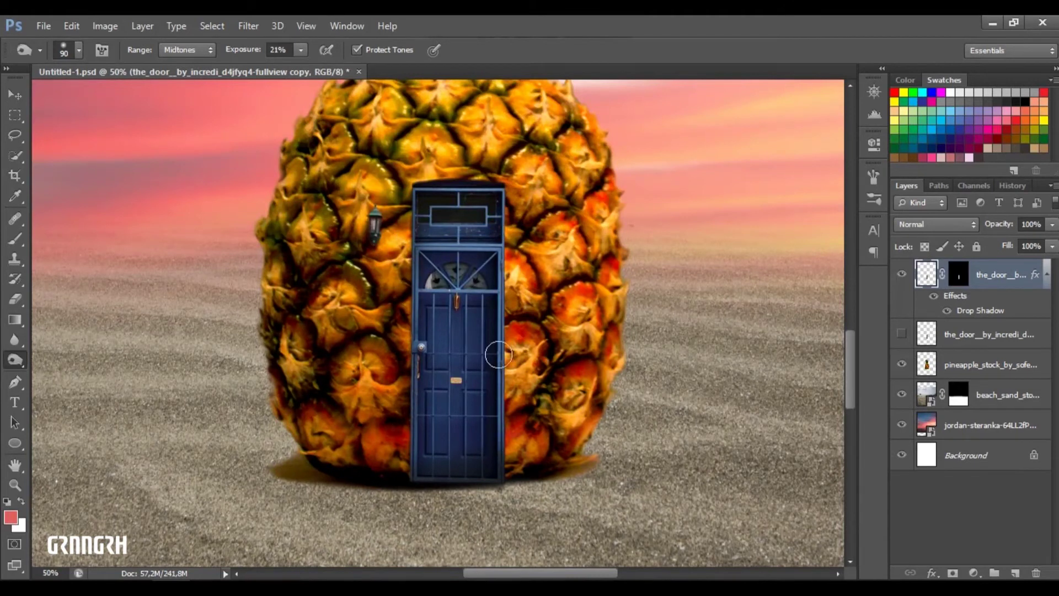
Burn and dodge the pineapple's tones and erase around its base.
key(ctrl+minus)
click(990, 364)
key(bracketright)
key(bracketright)
key(bracketright)
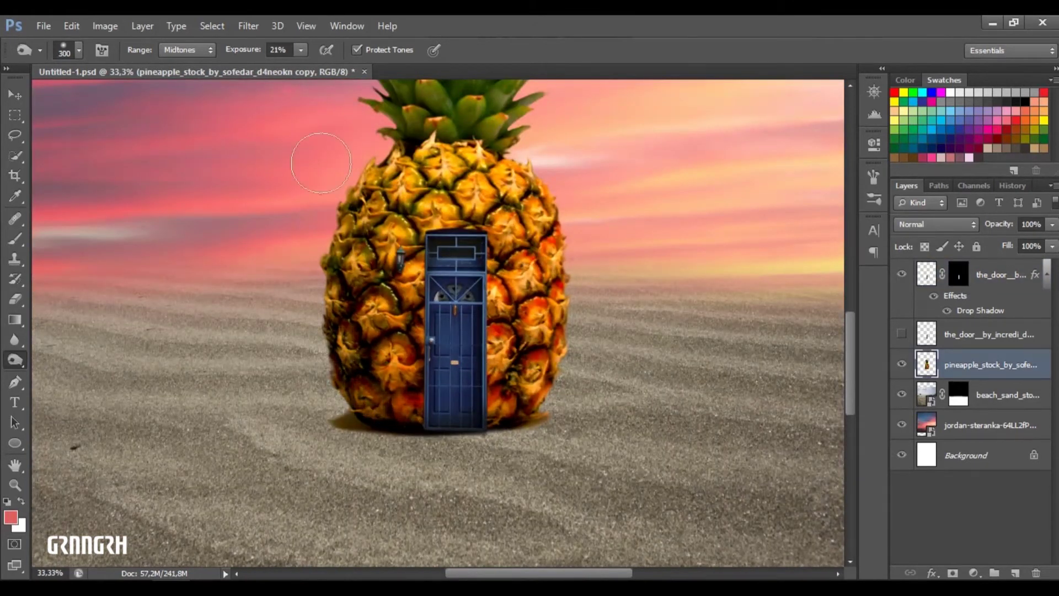
scroll(449, 260, up, 3)
scroll(425, 303, up, 3)
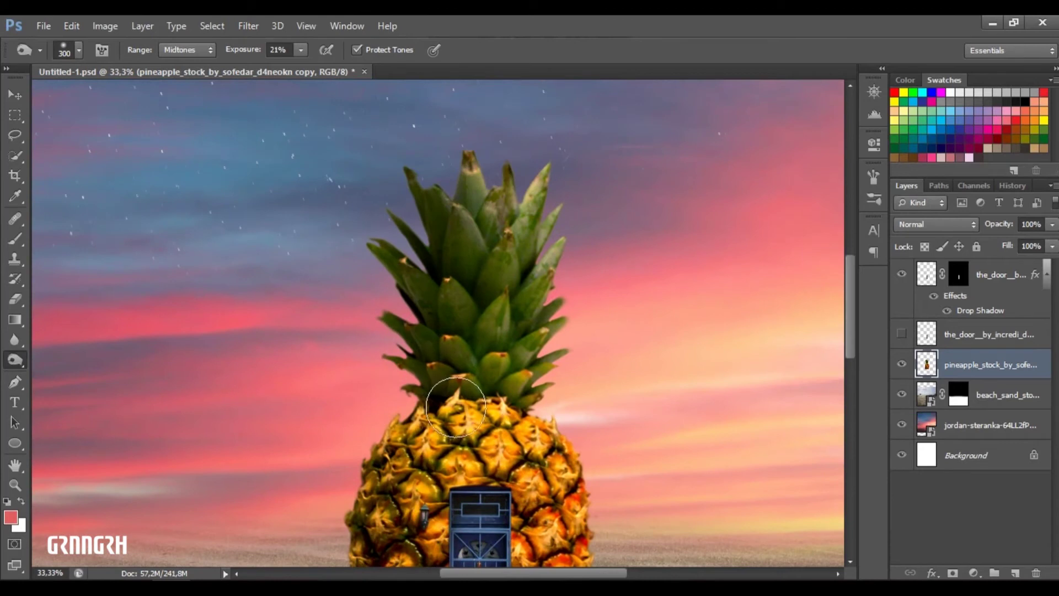
scroll(456, 408, down, 5)
right_click(17, 364)
click(63, 356)
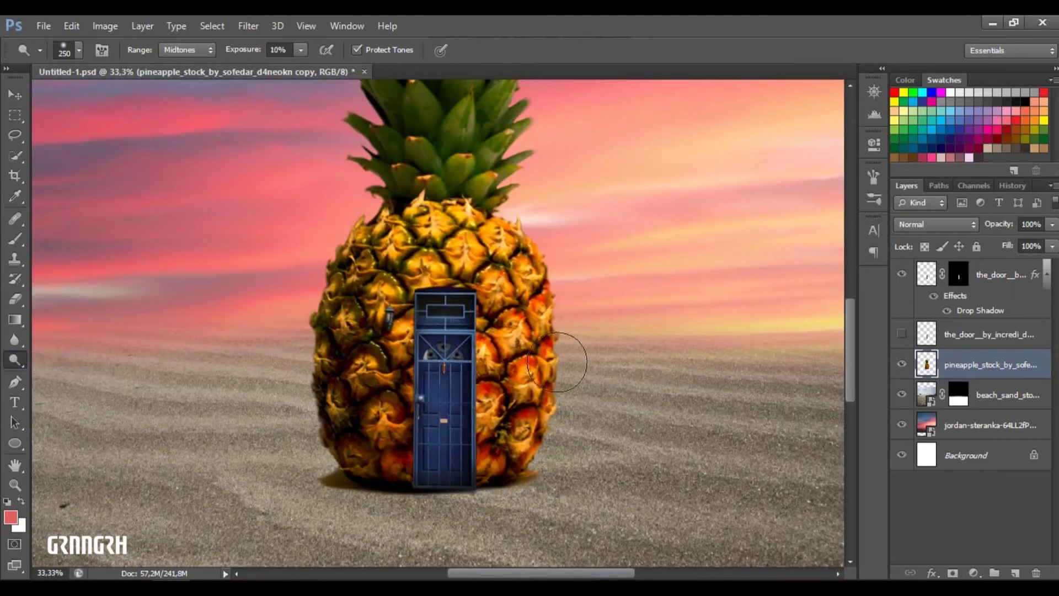
scroll(551, 232, up, 5)
scroll(580, 287, down, 5)
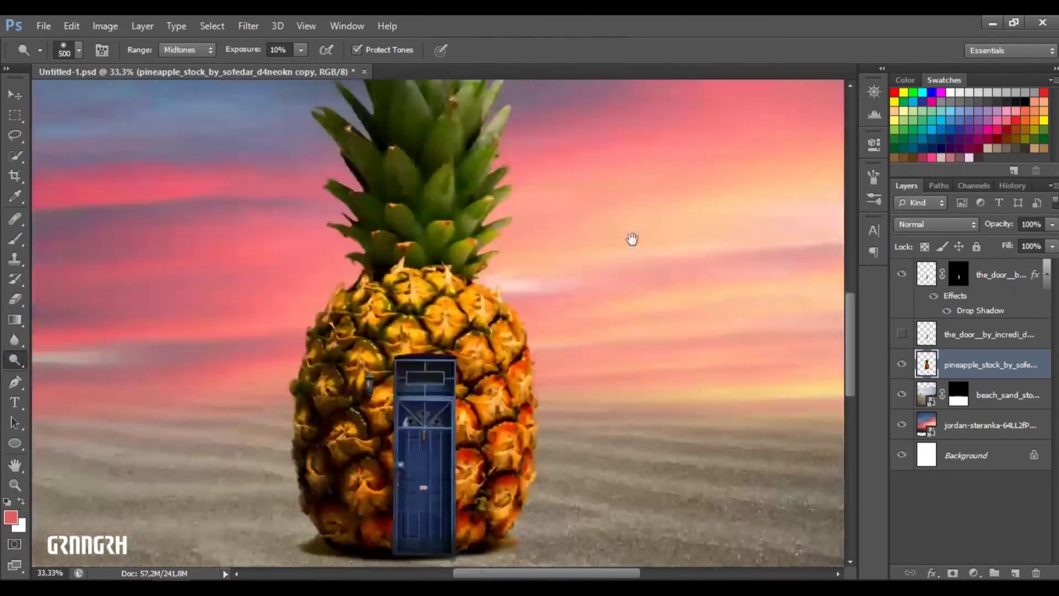
scroll(466, 397, down, 3)
key(e)
key(ctrl+plus)
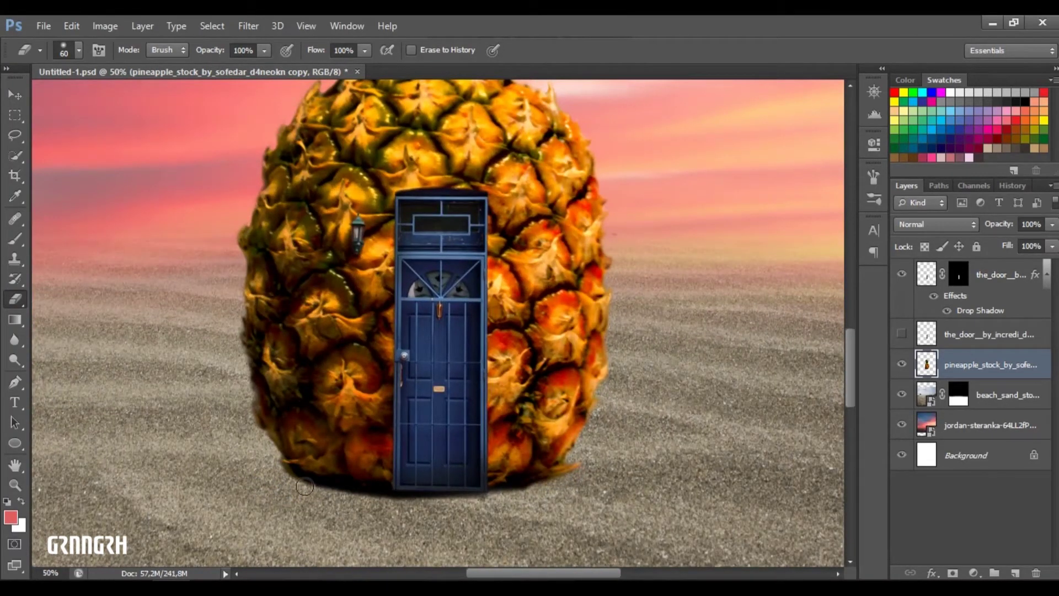
Soften the door with a Gaussian Blur and merge away the unused second door layer.
click(1012, 298)
click(248, 25)
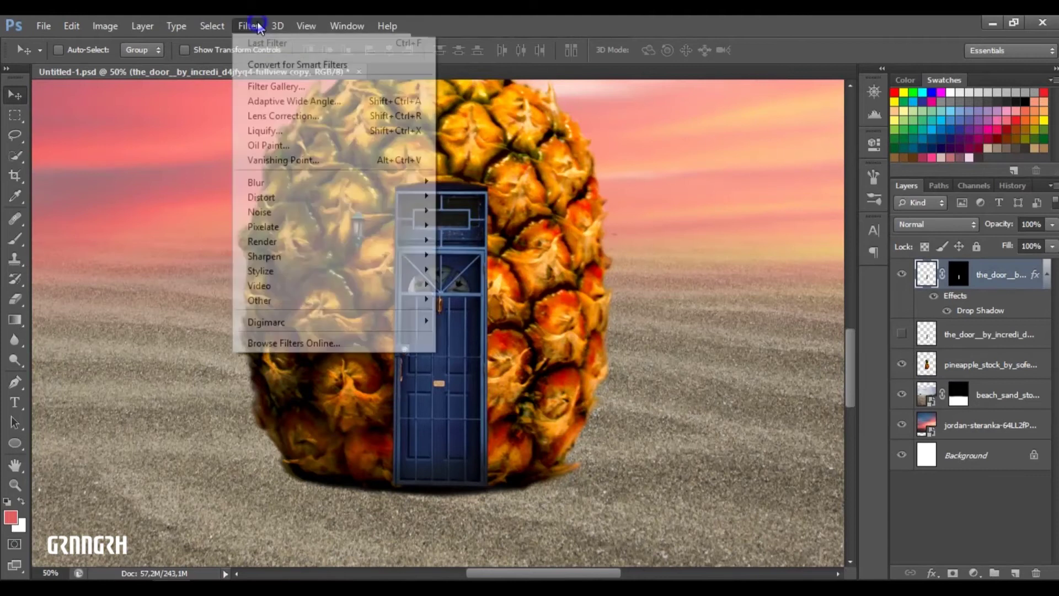
click(469, 291)
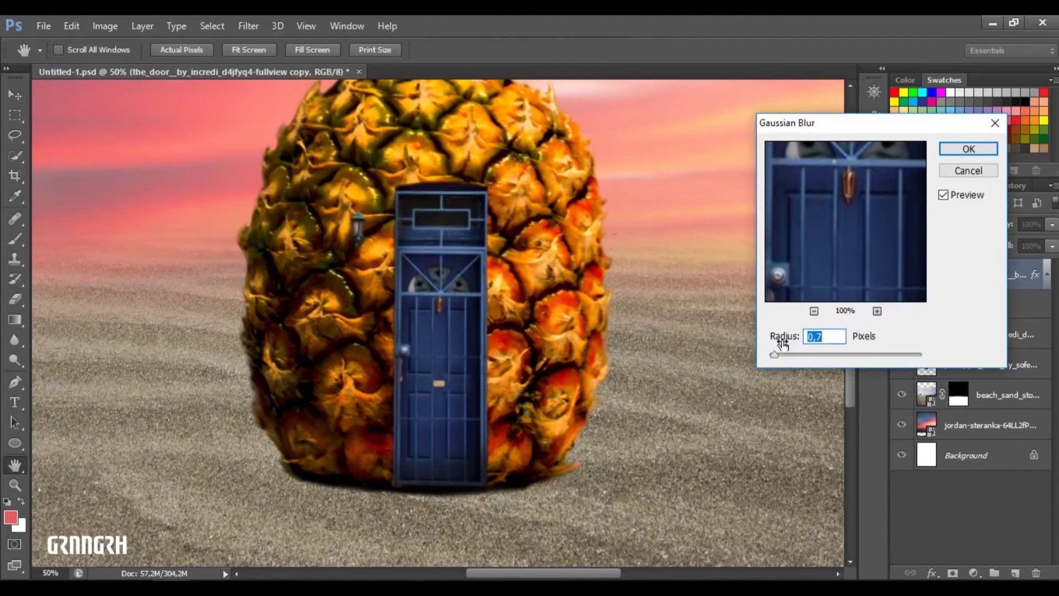
key(Return)
key(v)
key(ctrl+0)
key(ctrl+plus)
key(ctrl+plus)
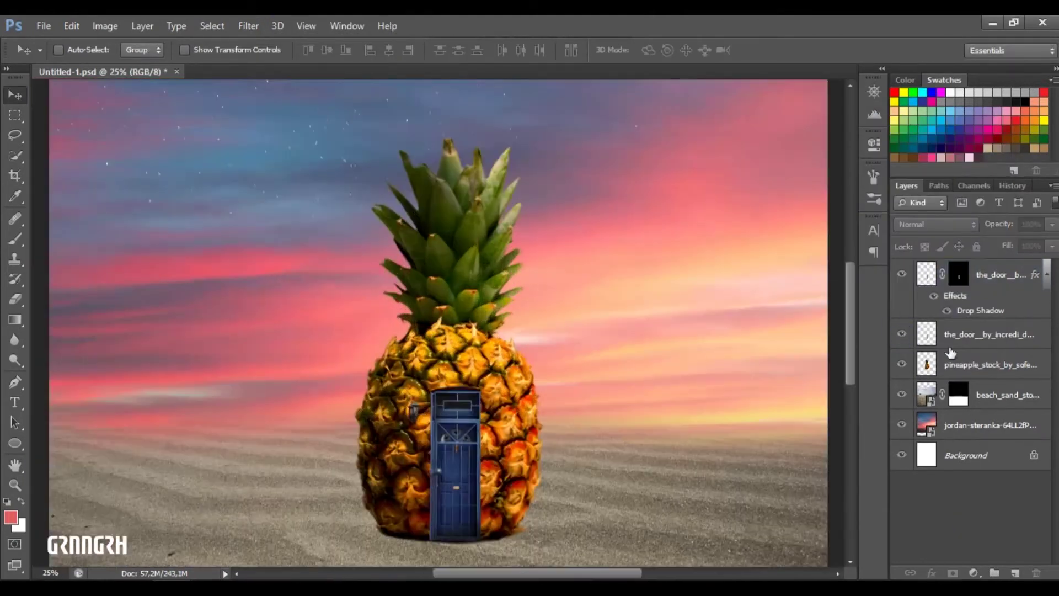
key(ctrl+e)
Duplicate the pineapple layer and add a Solid Color fill layer above the copy.
click(932, 573)
click(960, 557)
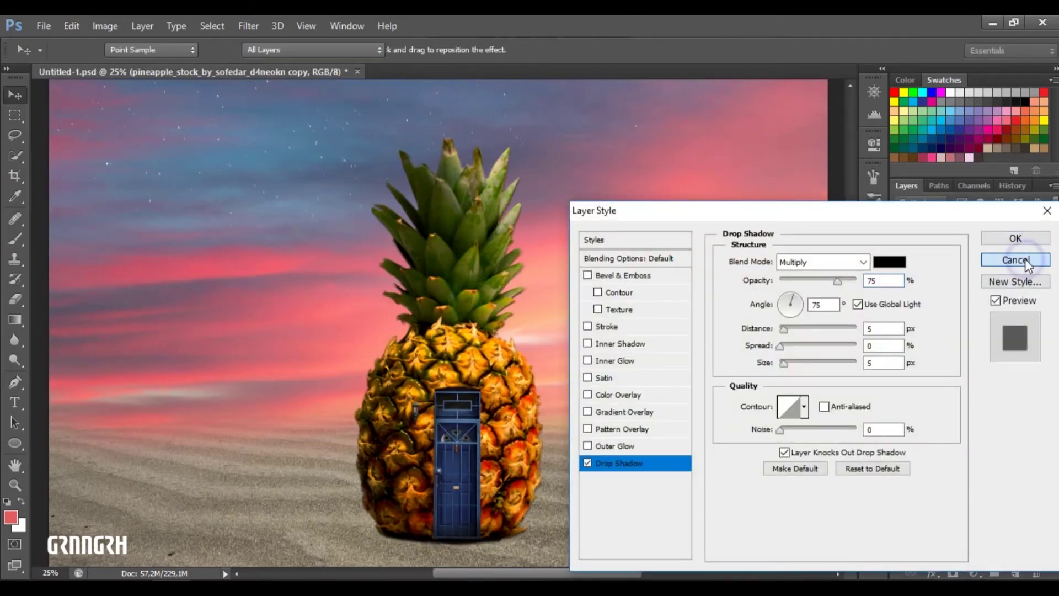
click(1017, 263)
key(ctrl+j)
key(ctrl+minus)
click(973, 572)
click(958, 234)
Make the fill black, clip it to the pineapple copy, and merge it into a silhouette.
click(1017, 241)
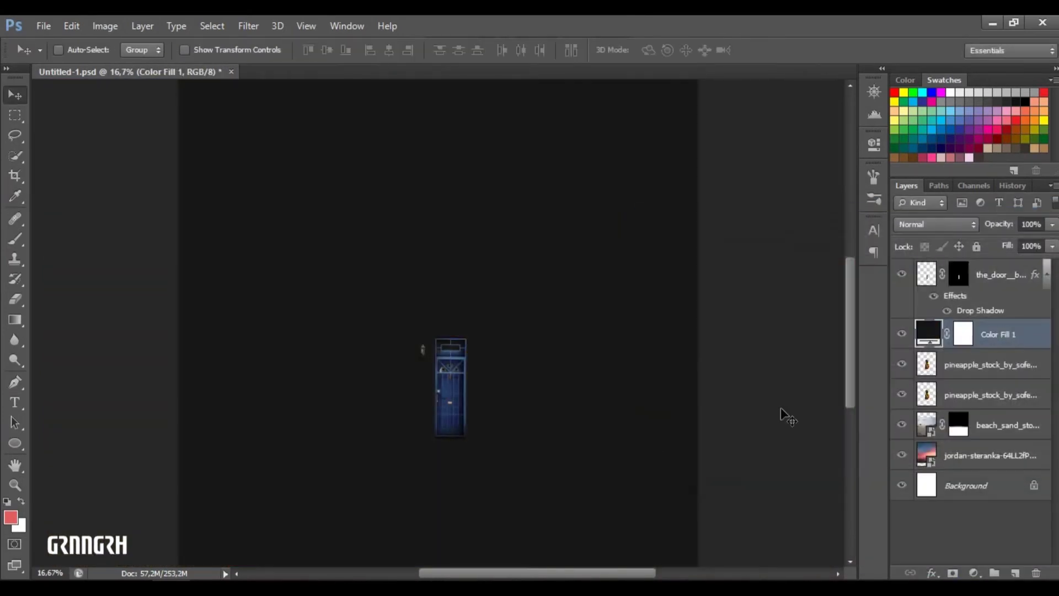
right_click(1026, 335)
click(744, 262)
right_click(1026, 335)
click(784, 416)
Flip the silhouette down below the pineapple and skew it into a cast shadow.
key(ctrl+t)
right_click(473, 255)
click(558, 261)
mouse_move(444, 171)
mouse_down()
mouse_move(339, 439)
mouse_move(339, 524)
mouse_up()
key(ctrl+minus)
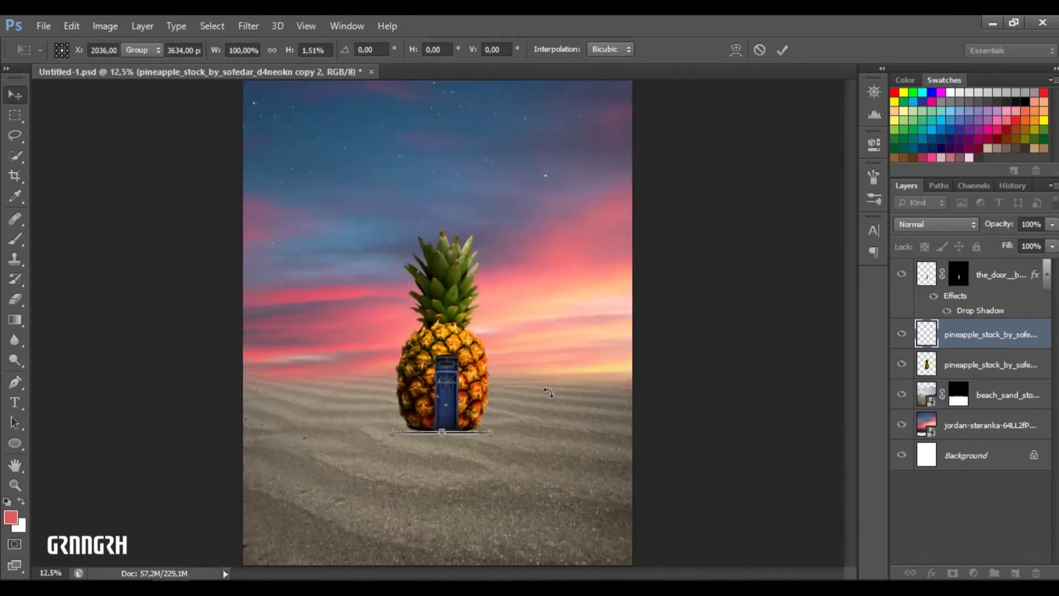
key(ctrl+z)
mouse_move(441, 229)
mouse_down()
mouse_move(442, 519)
mouse_move(291, 519)
mouse_move(353, 521)
mouse_up()
right_click(458, 493)
click(512, 300)
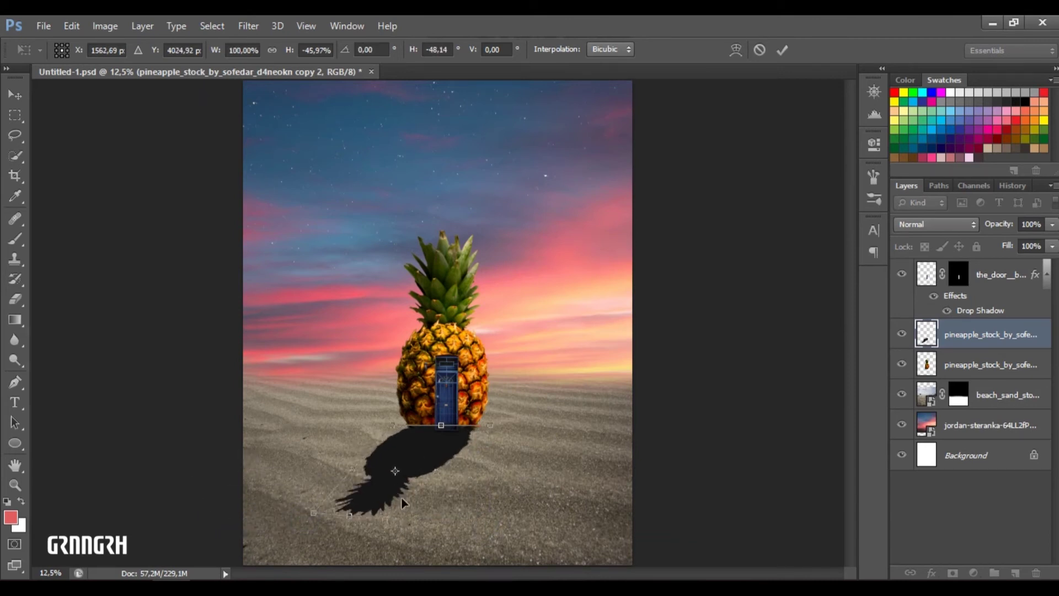
key(Return)
Move the shadow layer below the pineapple and soften it with a Gaussian Blur.
key(ctrl+plus)
key(ctrl+plus)
key(ctrl+plus)
key(ctrl+bracketleft)
key(ctrl+minus)
key(ctrl+minus)
click(248, 26)
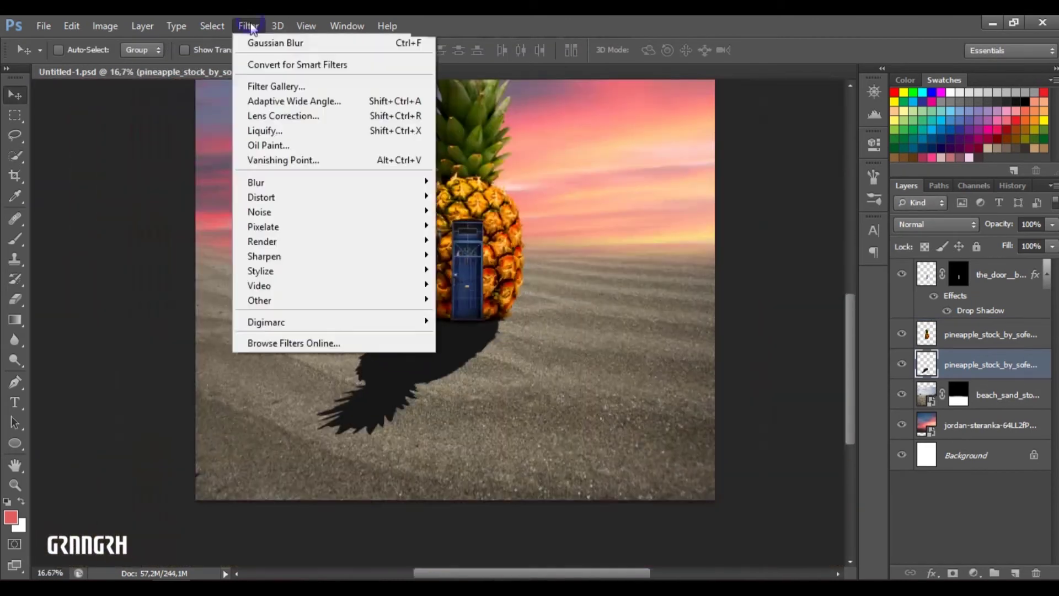
click(259, 177)
click(475, 259)
drag(850, 353, 836, 355)
click(966, 149)
Set the shadow layer's blend mode to Multiply.
key(ctrl+plus)
key(ctrl+plus)
key(ctrl+plus)
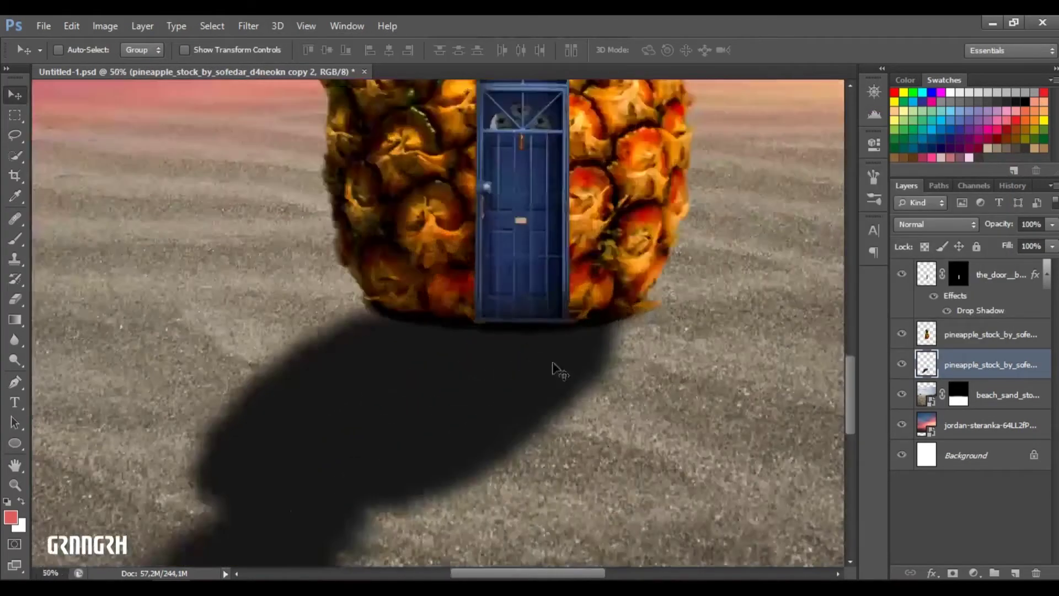
key(b)
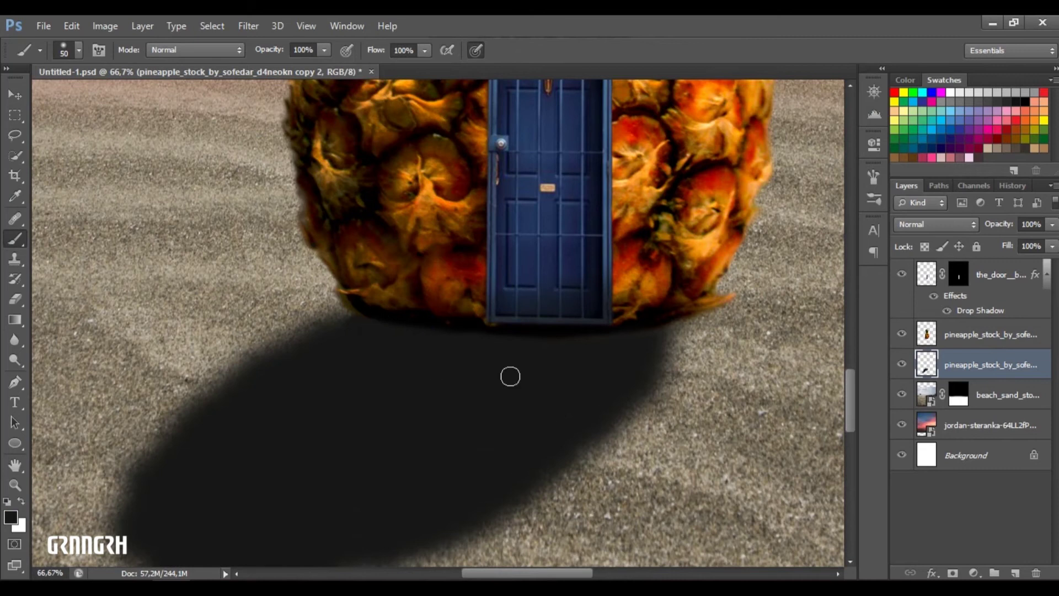
key(ctrl+minus)
key(ctrl+minus)
key(ctrl+minus)
click(936, 224)
click(915, 317)
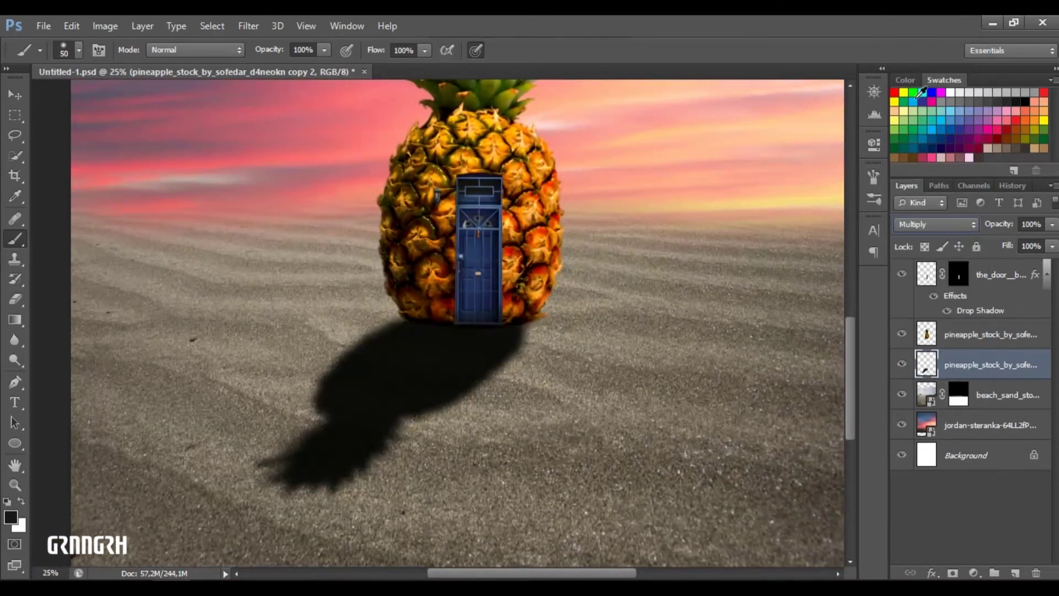
Fade the shadow with a gradient layer mask and lower its opacity to 35%.
click(953, 573)
key(g)
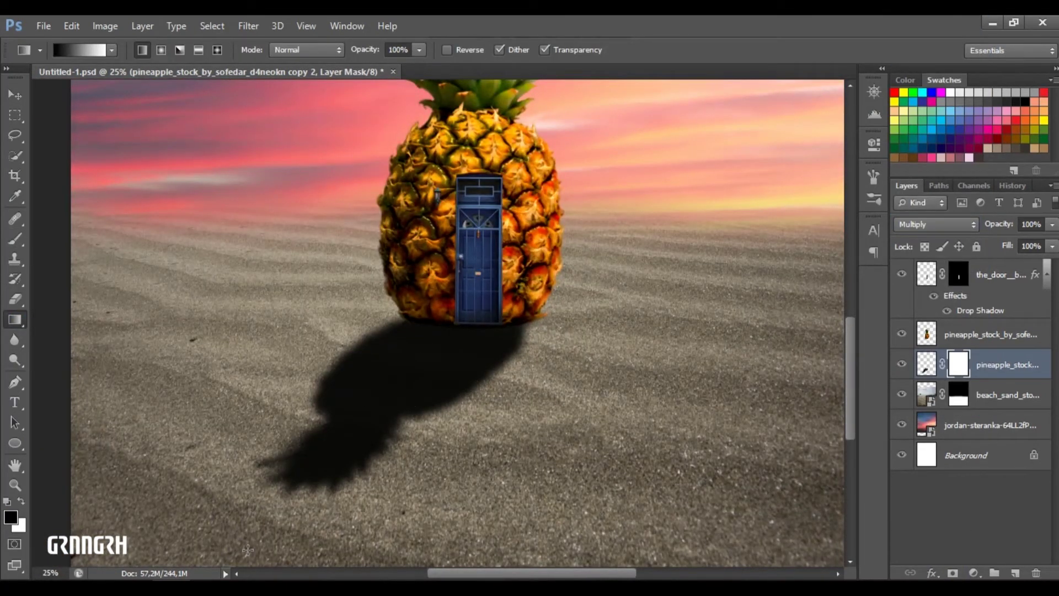
drag(380, 73, 369, 67)
drag(310, 485, 445, 318)
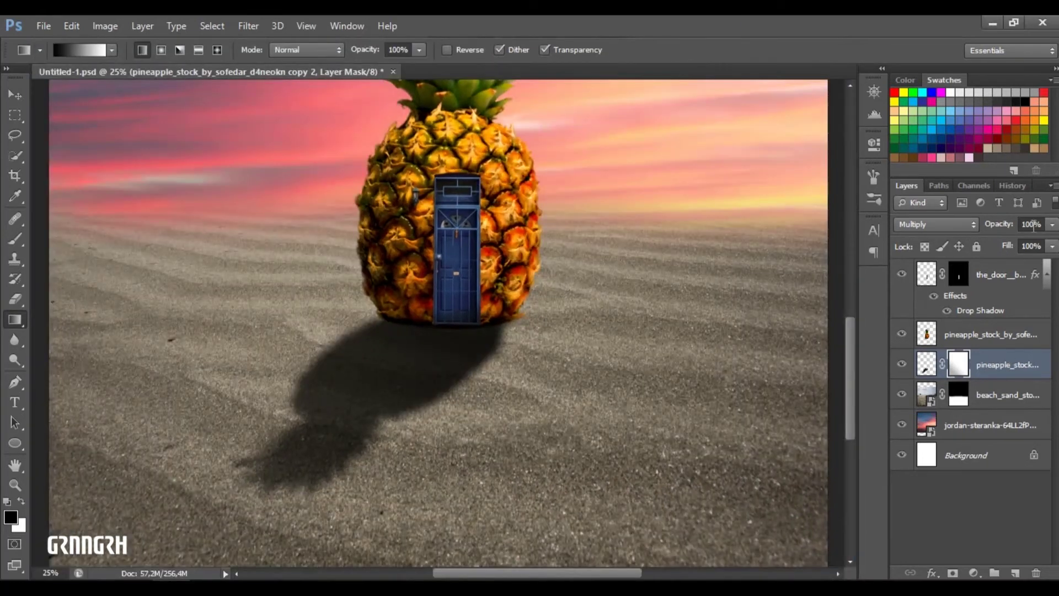
click(1032, 223)
text(35)
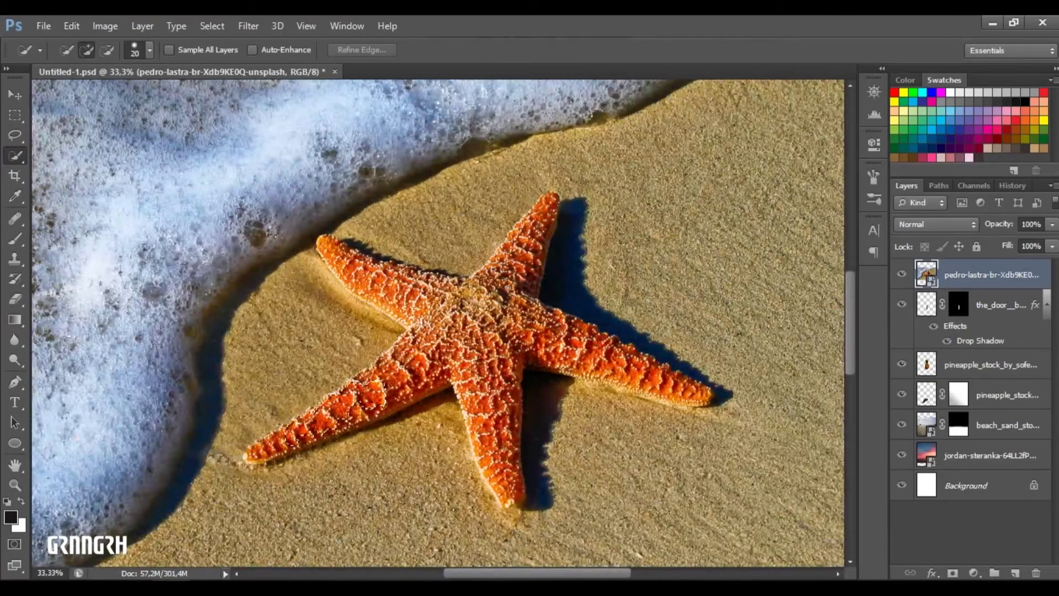
Extend the selection over the starfish's lower-left arm and refine its edge, removing colour fringing.
drag(500, 419, 480, 386)
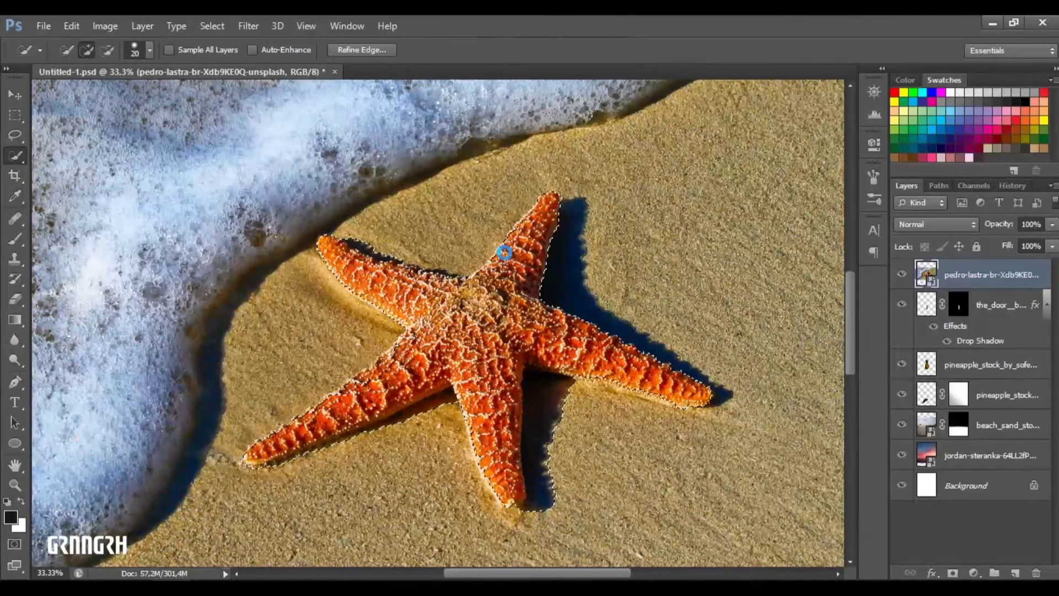
click(358, 50)
key(Escape)
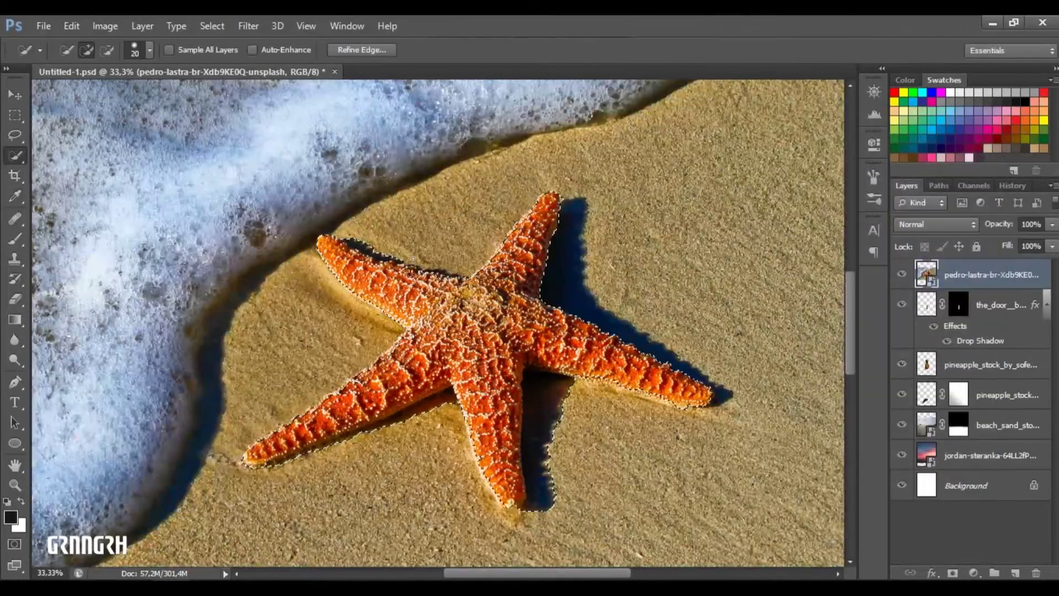
click(361, 49)
click(915, 482)
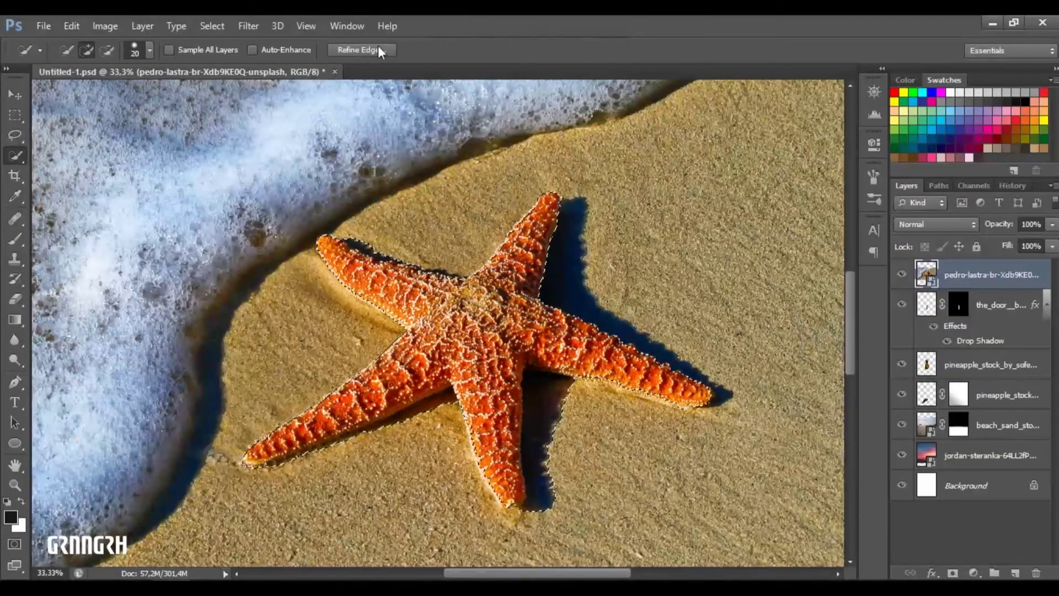
click(381, 50)
click(838, 388)
click(938, 481)
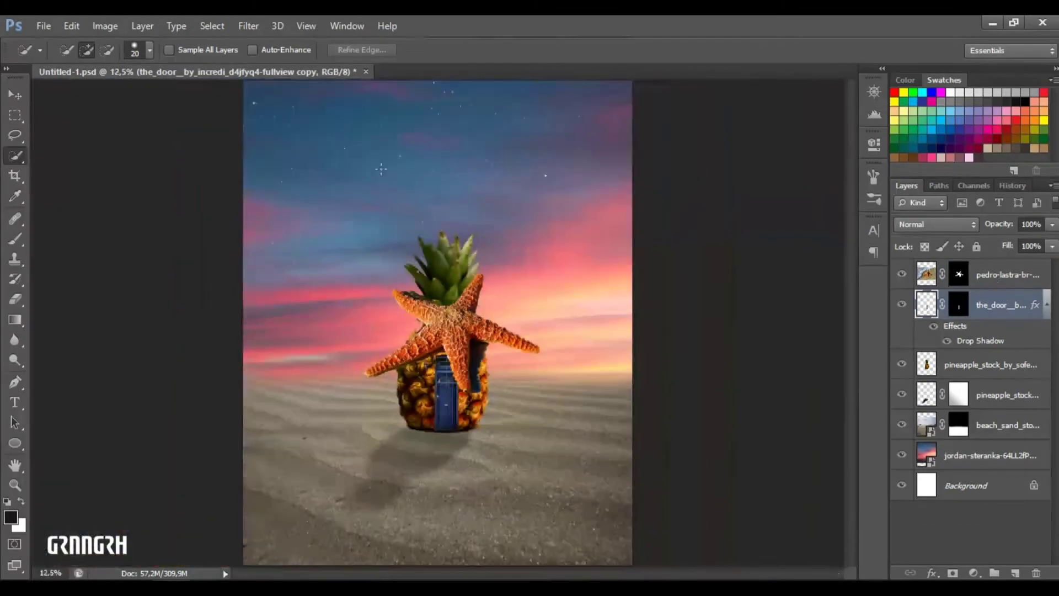
Undo the accidental door move and drag the starfish down onto the sand.
key(v)
drag(449, 315, 449, 424)
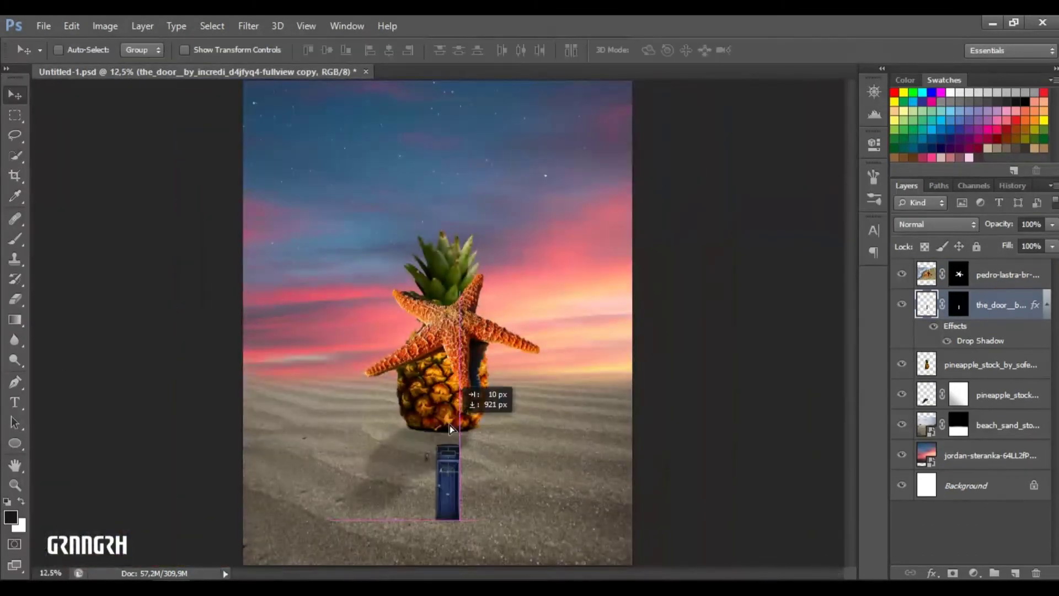
key(ctrl+z)
ctrl+click(484, 326)
key(ctrl+plus)
drag(484, 326, 571, 477)
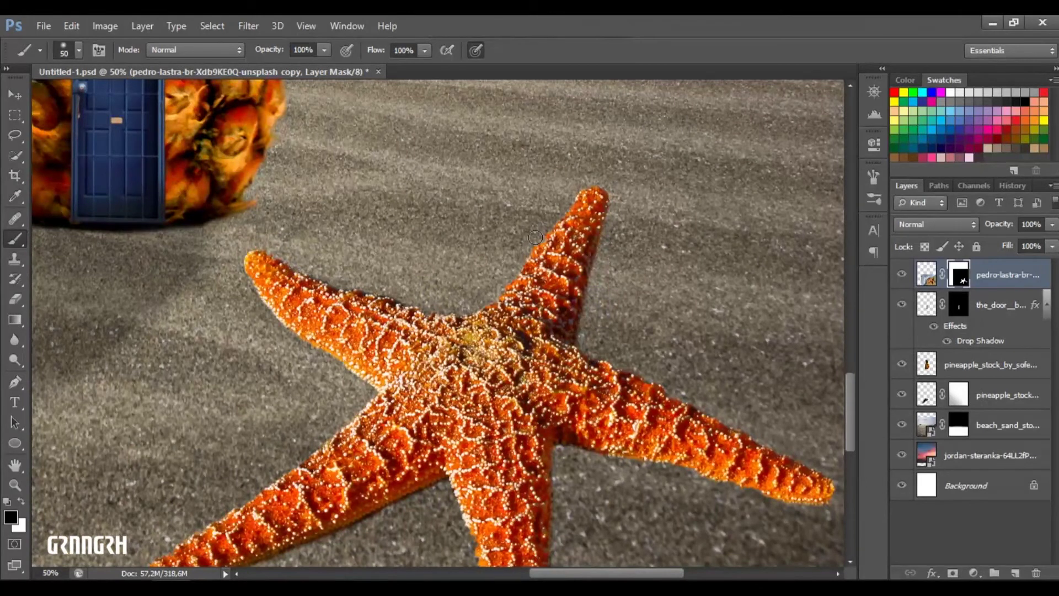
Scale the starfish down to about 67% and shift it lower right on the sand.
key(ctrl+minus)
key(ctrl+minus)
key(ctrl+minus)
key(v)
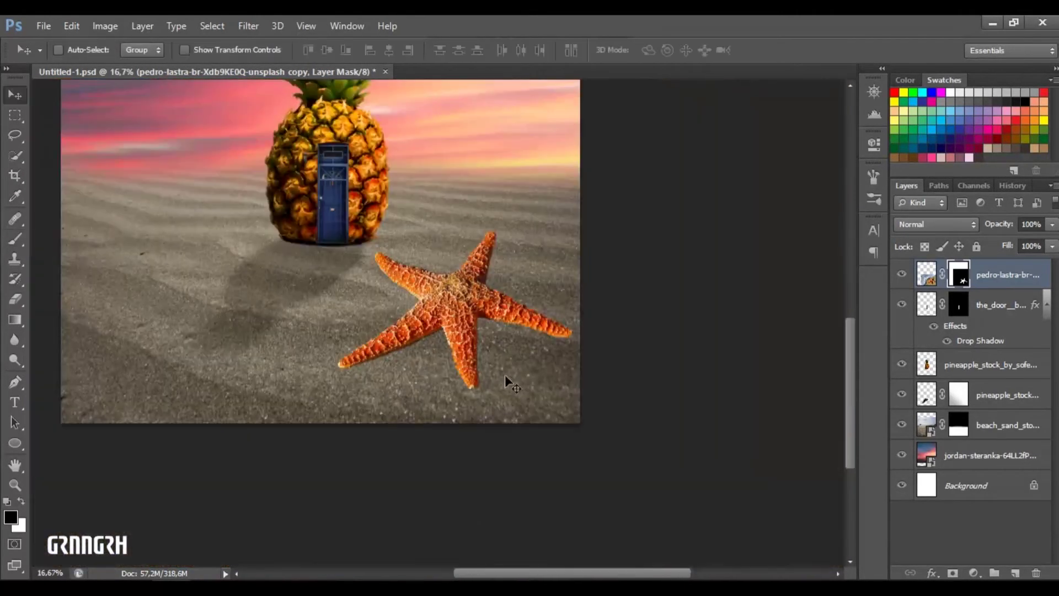
key(ctrl+t)
drag(577, 461, 398, 348)
drag(279, 250, 331, 302)
key(Return)
Apply the starfish's layer mask, shrink it to about 32%, and set it just below the pineapple.
click(958, 274)
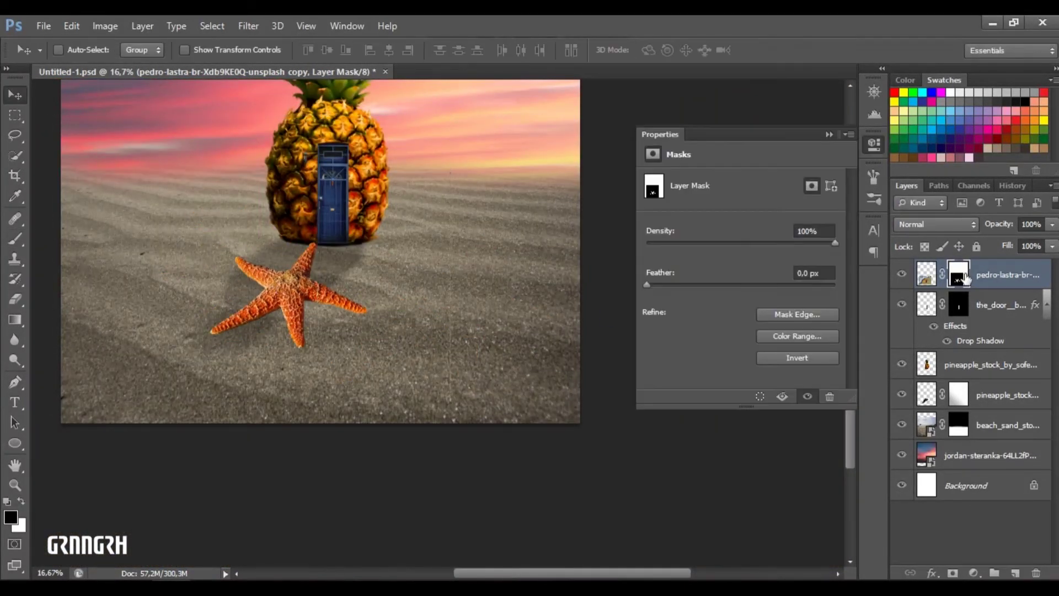
click(927, 274)
right_click(926, 274)
click(917, 319)
key(ctrl+t)
drag(450, 402, 307, 248)
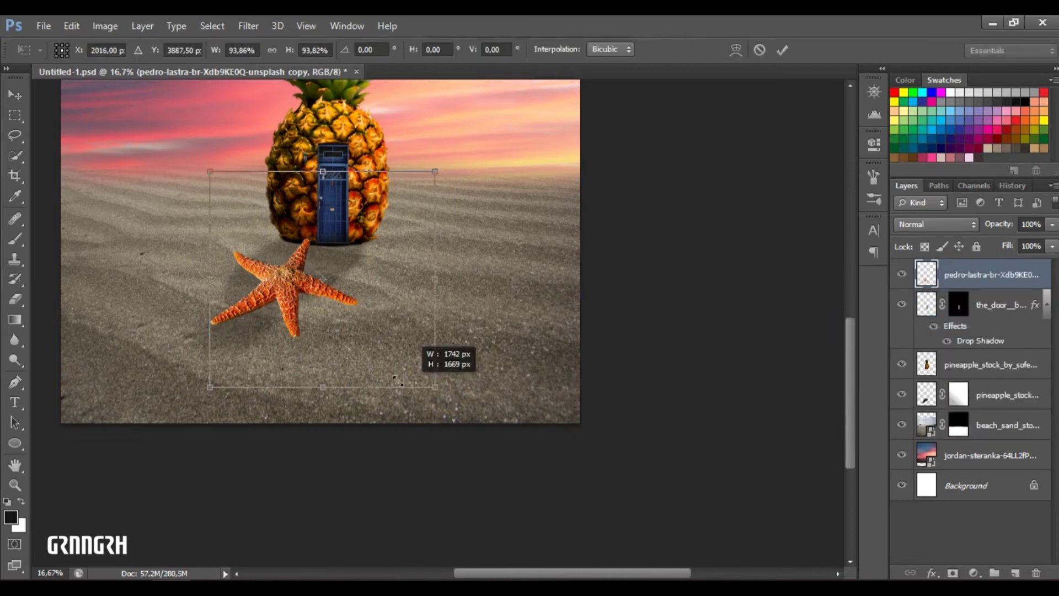
mouse_move(255, 196)
mouse_down()
mouse_move(338, 267)
mouse_move(326, 255)
mouse_up()
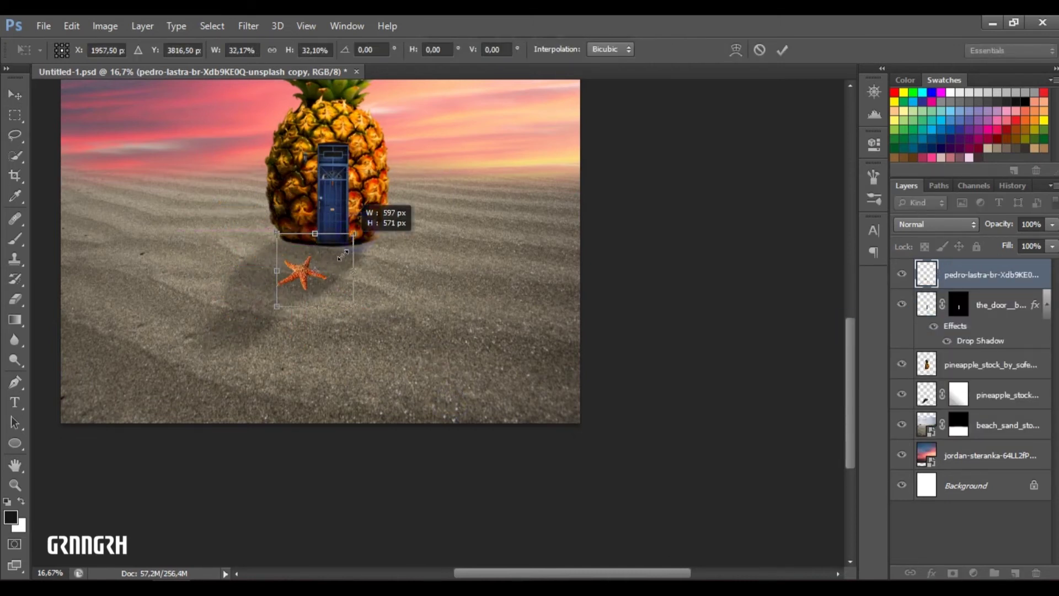
key(Return)
key(ctrl+plus)
key(ctrl+plus)
drag(361, 445, 367, 431)
Run a Gaussian Blur pass, duplicate the starfish layer, and select the lower copy.
key(alt+t)
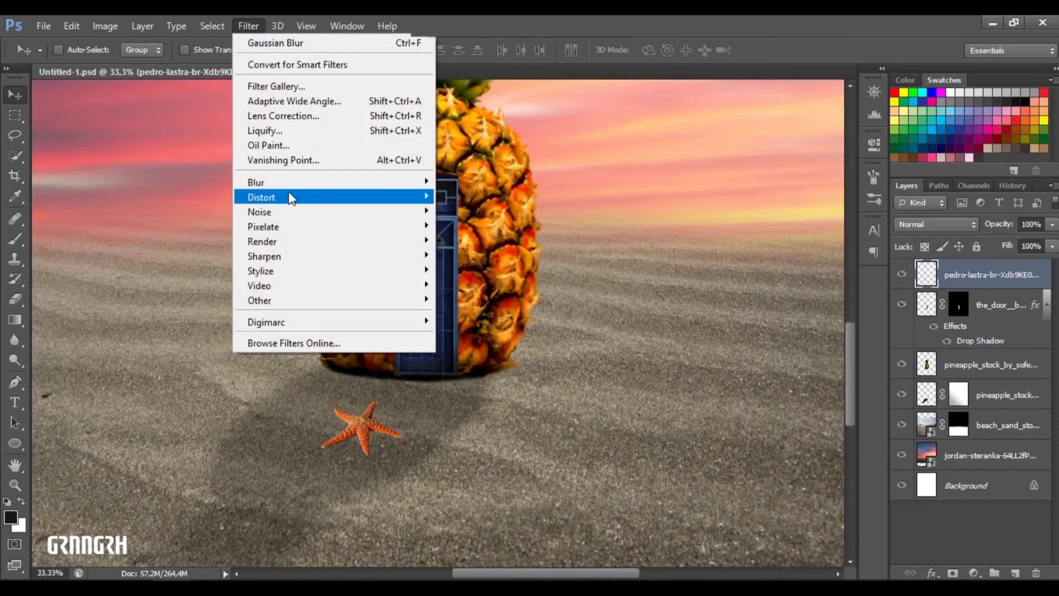
key(Right)
key(g)
key(Return)
key(Return)
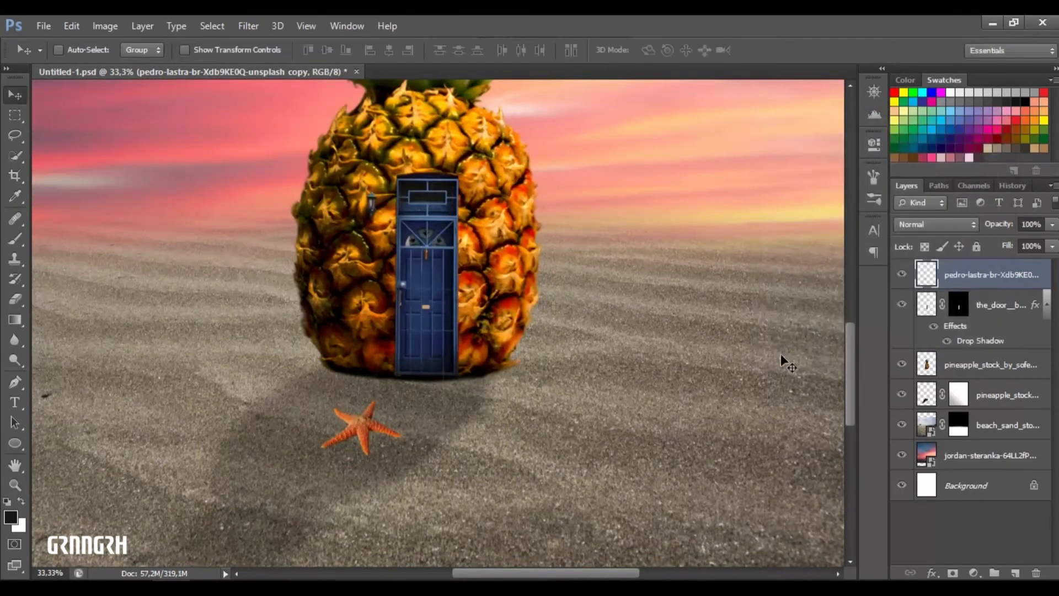
key(ctrl+j)
click(988, 304)
key(ctrl+l)
key(Return)
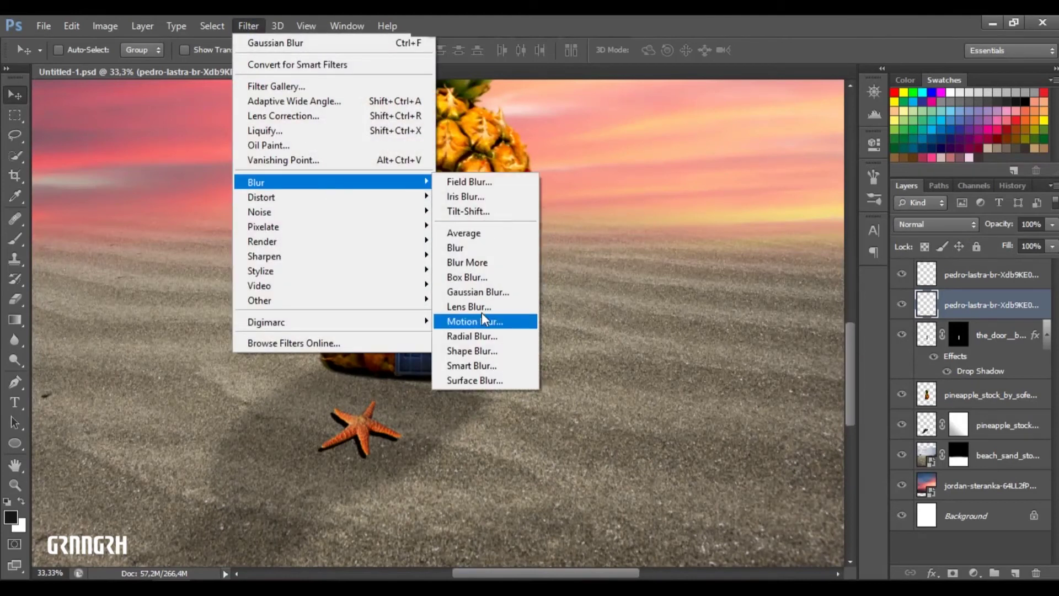
Blur the lower starfish copy more strongly and set it to Multiply as a shadow.
click(485, 250)
drag(834, 356, 844, 356)
click(966, 148)
click(936, 224)
click(932, 72)
click(1052, 224)
click(991, 275)
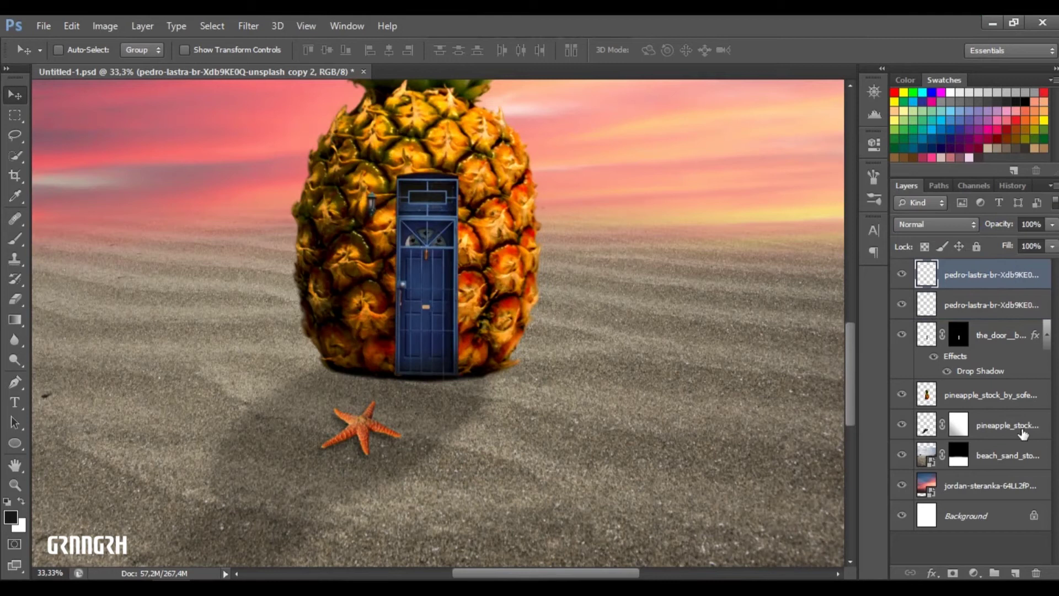
click(974, 572)
Add a Curves layer with deeper shadows and black point moved in, then a Brightness/Contrast layer.
click(949, 334)
drag(731, 318, 731, 329)
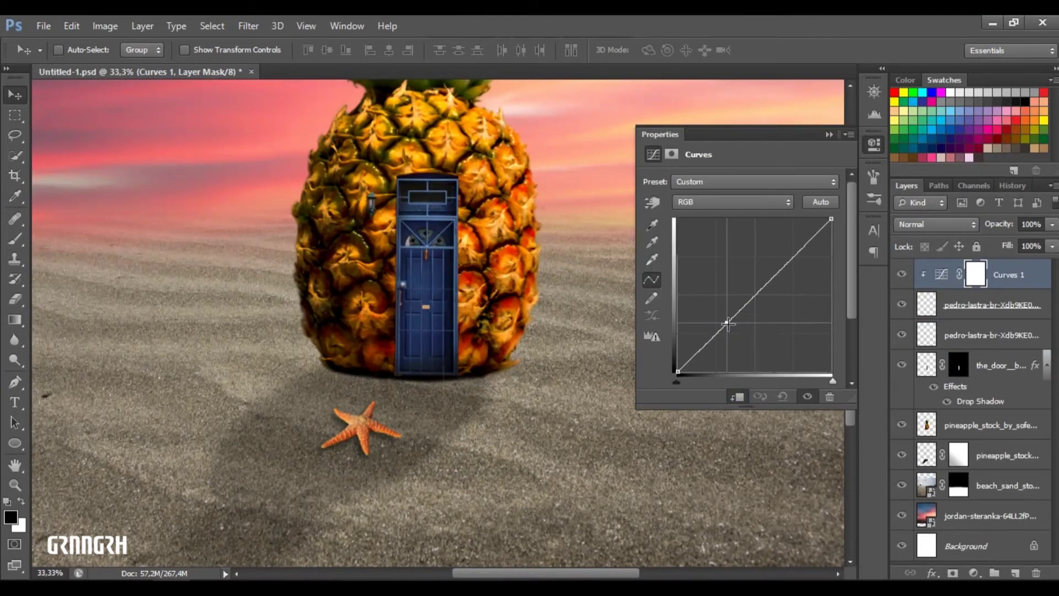
drag(679, 373, 713, 371)
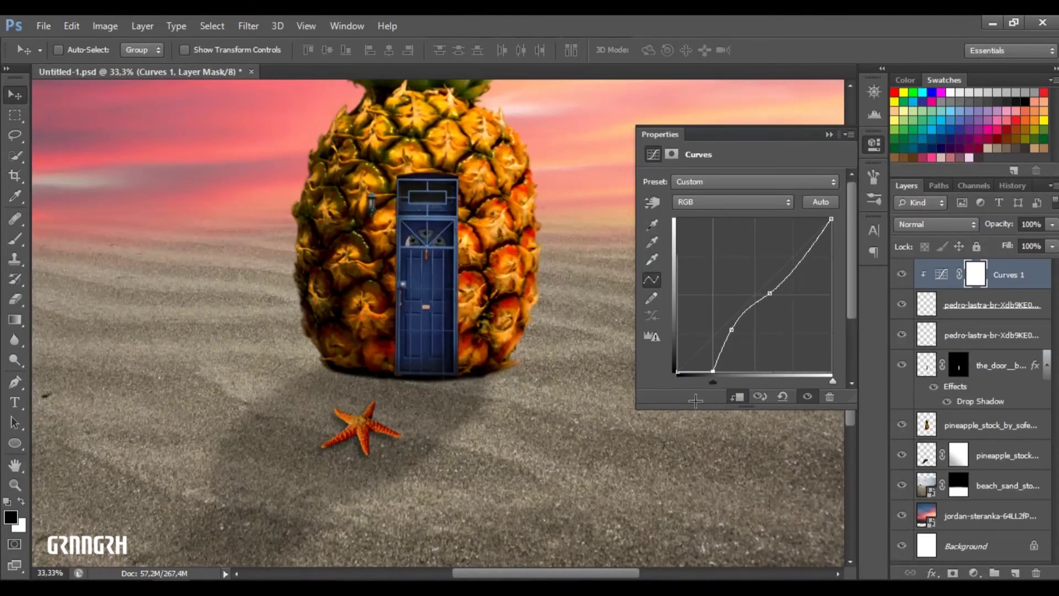
click(829, 134)
click(973, 573)
click(976, 300)
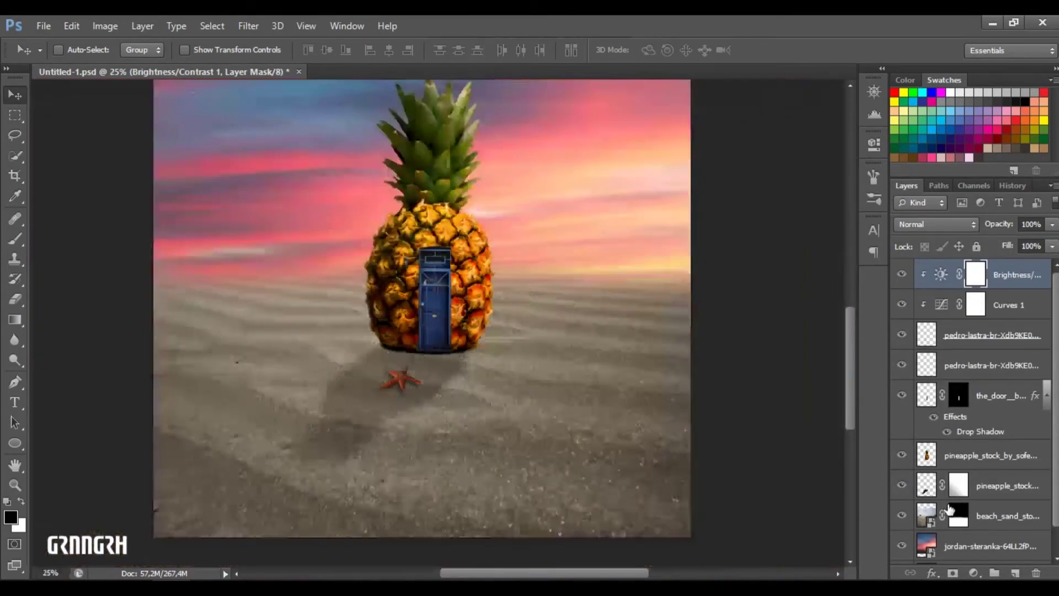
Darken the sand with Brightness/Contrast -43, masking it lighter near the starfish shadow and pineapple.
click(958, 293)
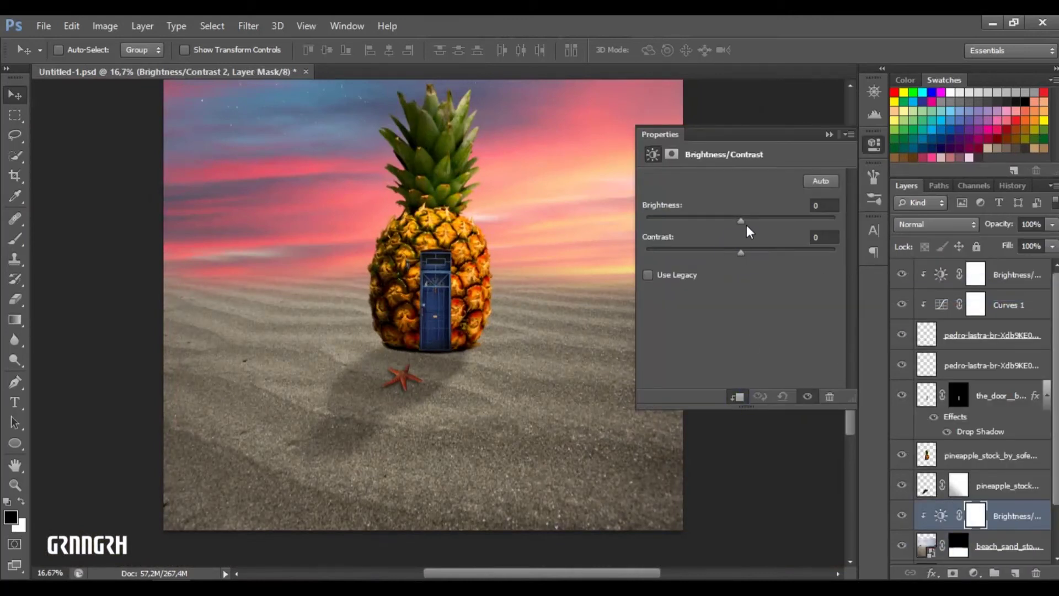
drag(747, 224, 709, 223)
click(829, 134)
key(b)
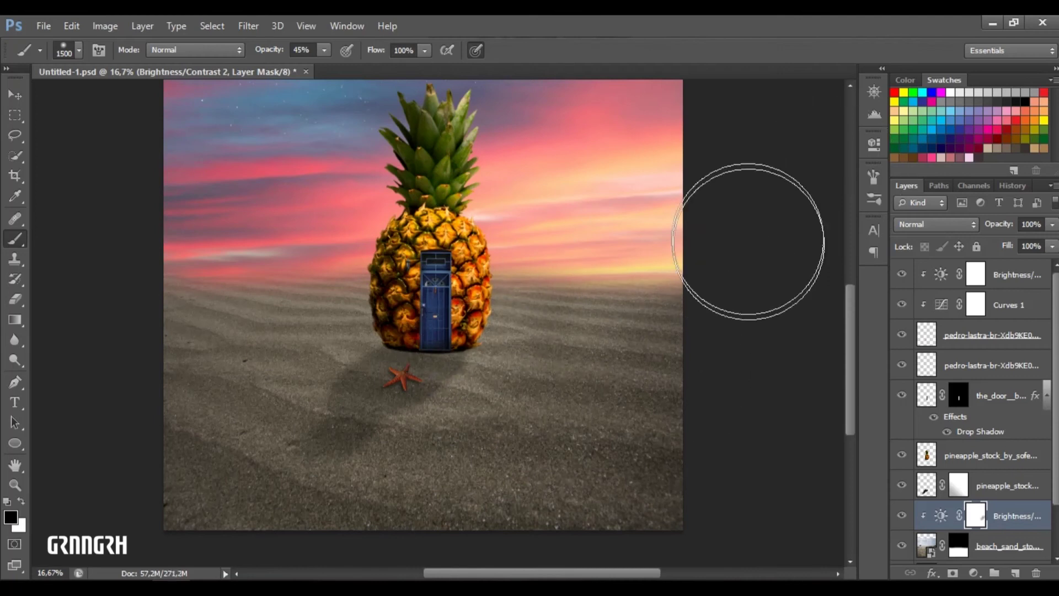
key(bracketright)
key(bracketright)
key(bracketright)
drag(497, 353, 399, 423)
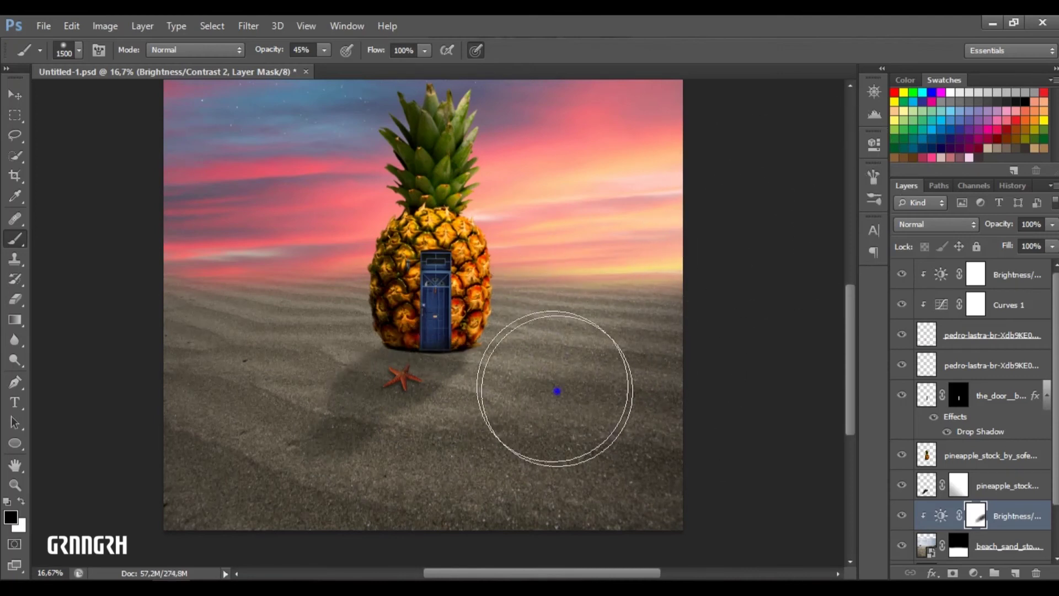
key(bracketleft)
key(bracketleft)
key(bracketleft)
drag(307, 253, 331, 296)
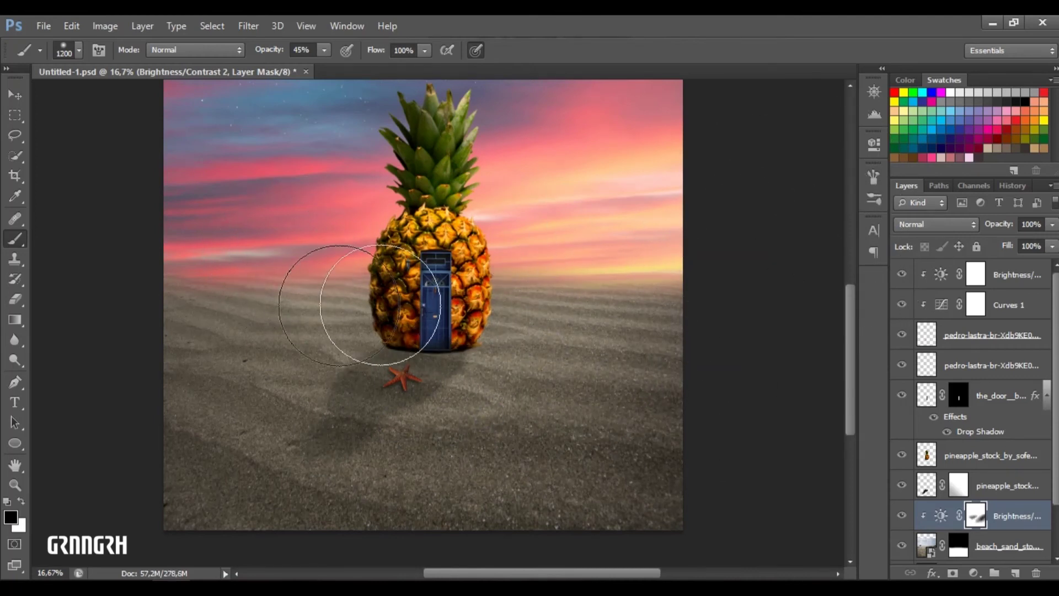
key(ctrl+minus)
click(902, 515)
scroll(979, 486, down, 2)
Add a Curves adjustment on the sky layer that lowers the highlights to darken the sky.
click(993, 518)
click(974, 572)
click(949, 328)
drag(739, 303, 741, 317)
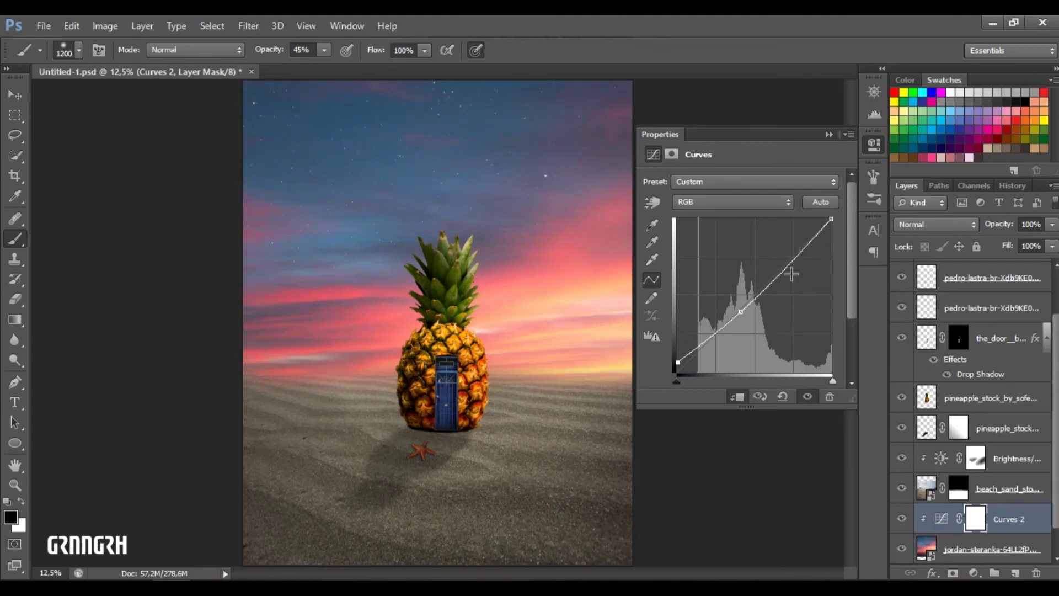
drag(832, 219, 831, 231)
click(829, 134)
Shift the sky layer slightly upward with the Move tool.
click(988, 549)
key(v)
mouse_move(572, 325)
mouse_down()
mouse_move(572, 338)
mouse_move(590, 343)
mouse_move(588, 306)
mouse_up()
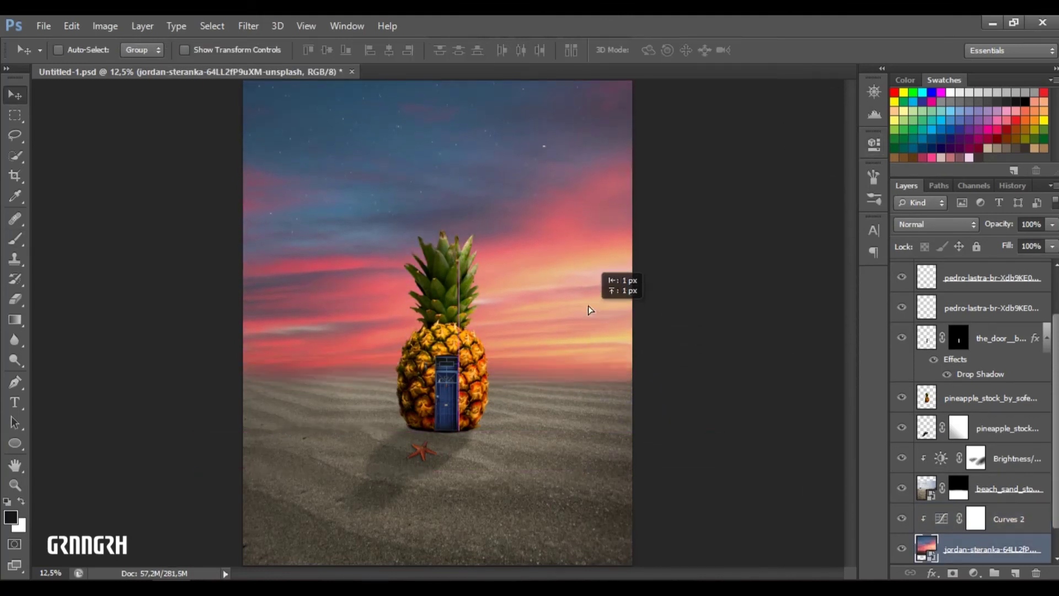
Paint a soft glow along the horizon on a new layer with a 1400 brush.
key(ctrl+minus)
key(ctrl+plus)
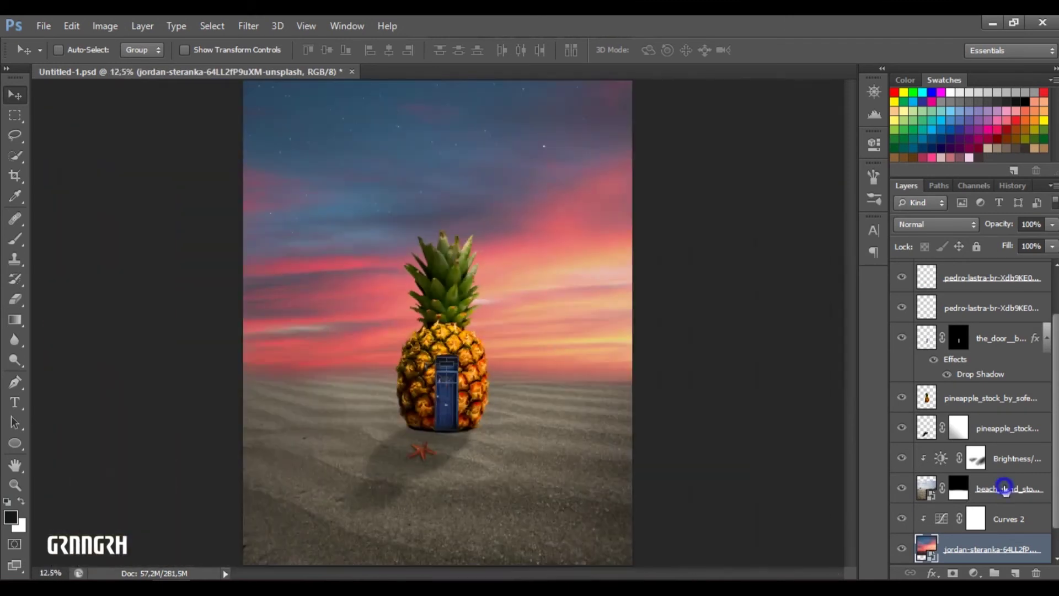
click(1010, 458)
click(1015, 572)
key(b)
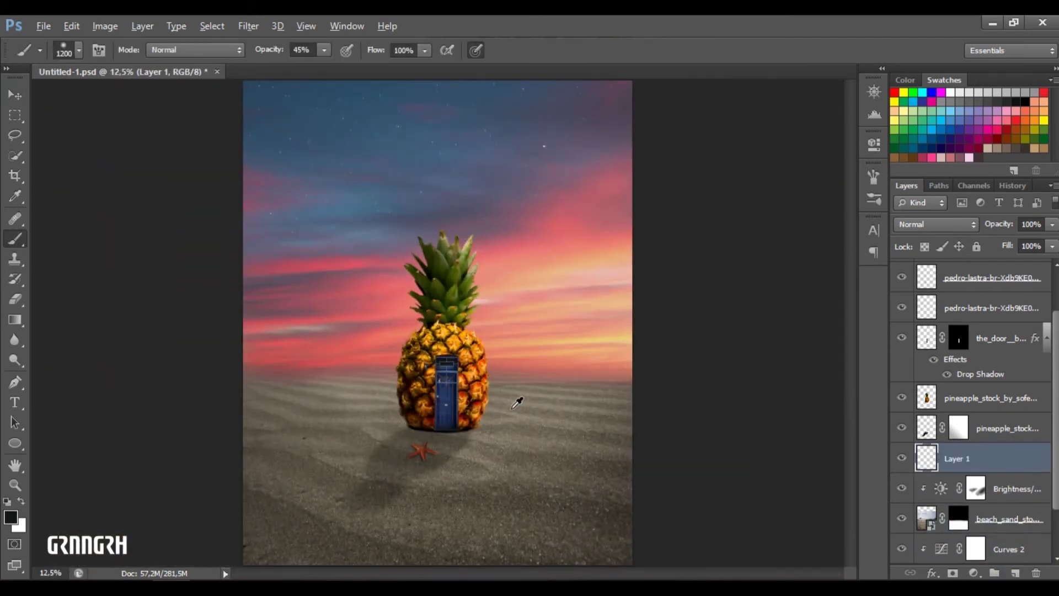
key(bracketright)
key(bracketright)
drag(621, 386, 549, 380)
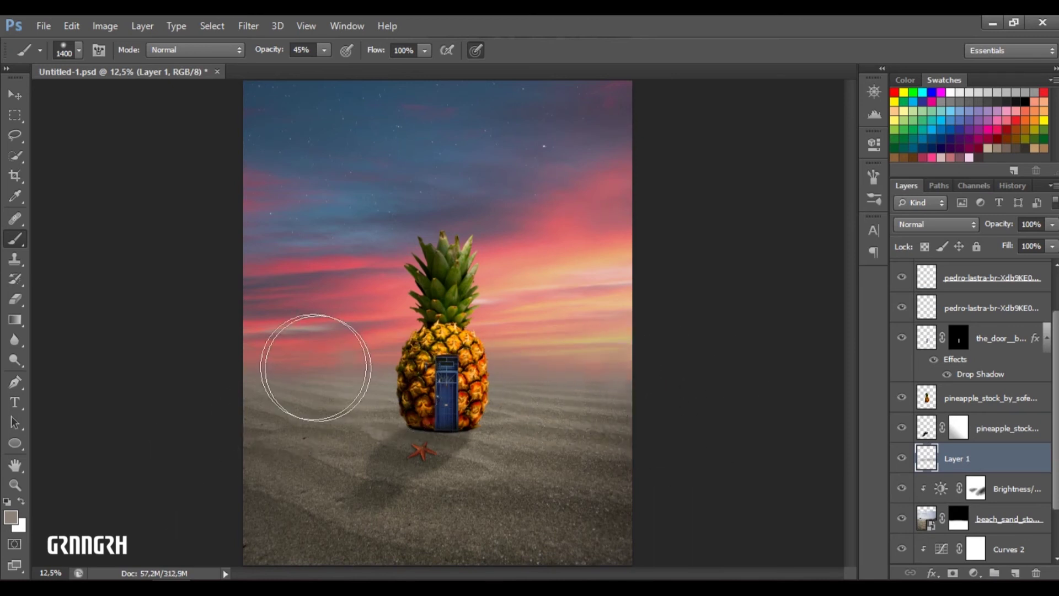
Try Multiply and Soft Light on the haze layer, then return it to Normal.
click(936, 224)
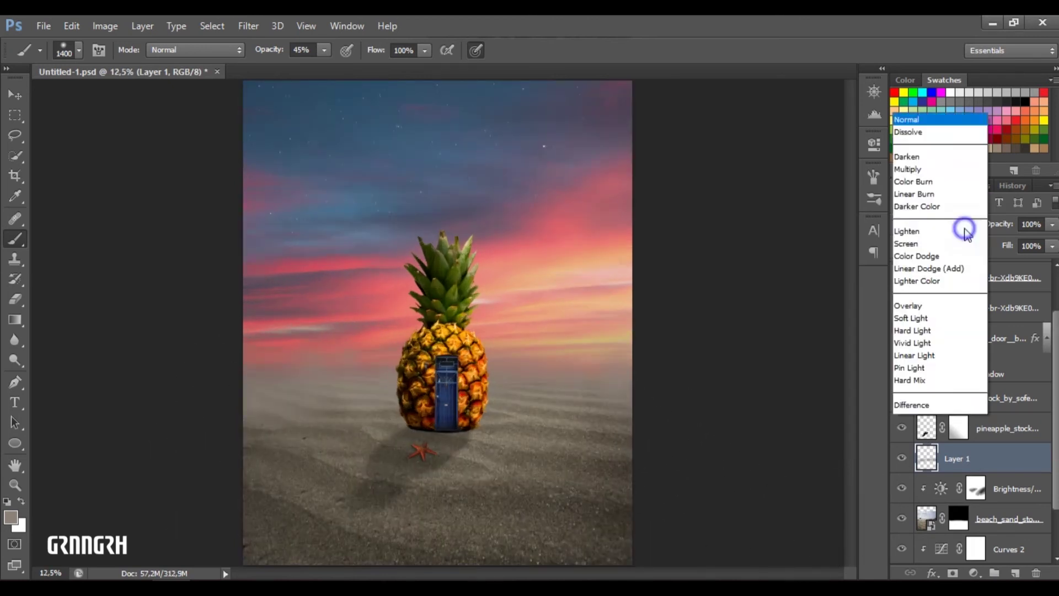
click(916, 168)
click(936, 224)
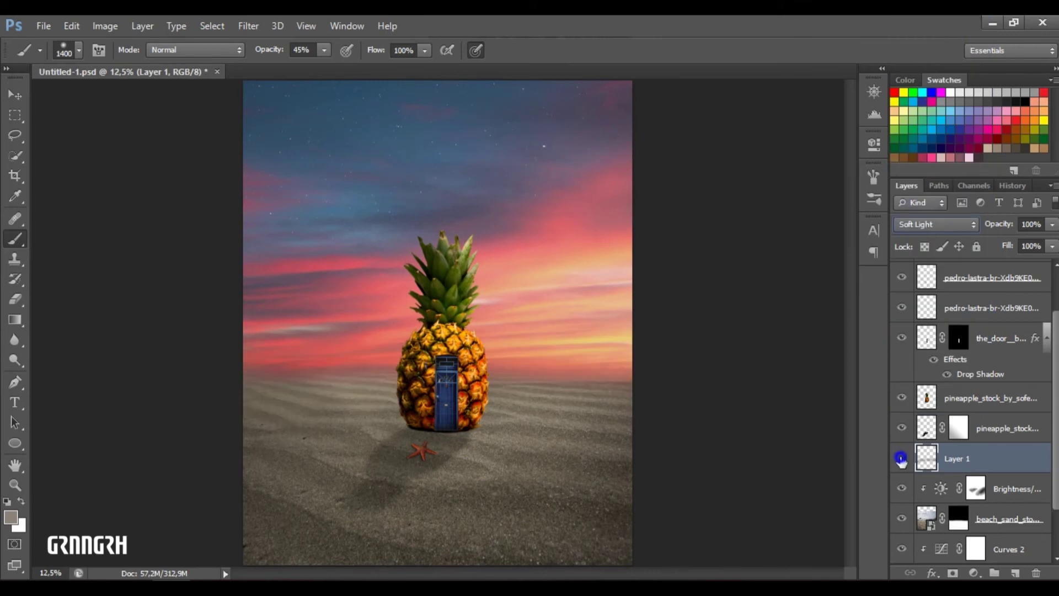
click(936, 224)
click(916, 22)
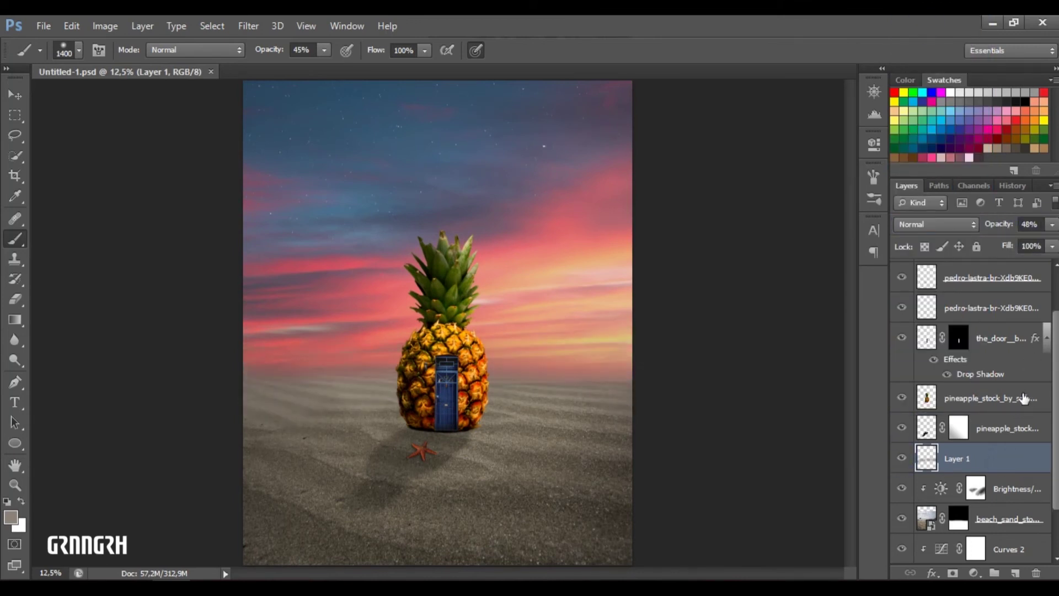
Add a Hue/Saturation adjustment layer above the pineapple layer.
click(1023, 399)
click(973, 573)
click(949, 384)
Set the Hue/Saturation to saturation -30 and hue +2, moving it below the pineapple.
drag(741, 272, 712, 271)
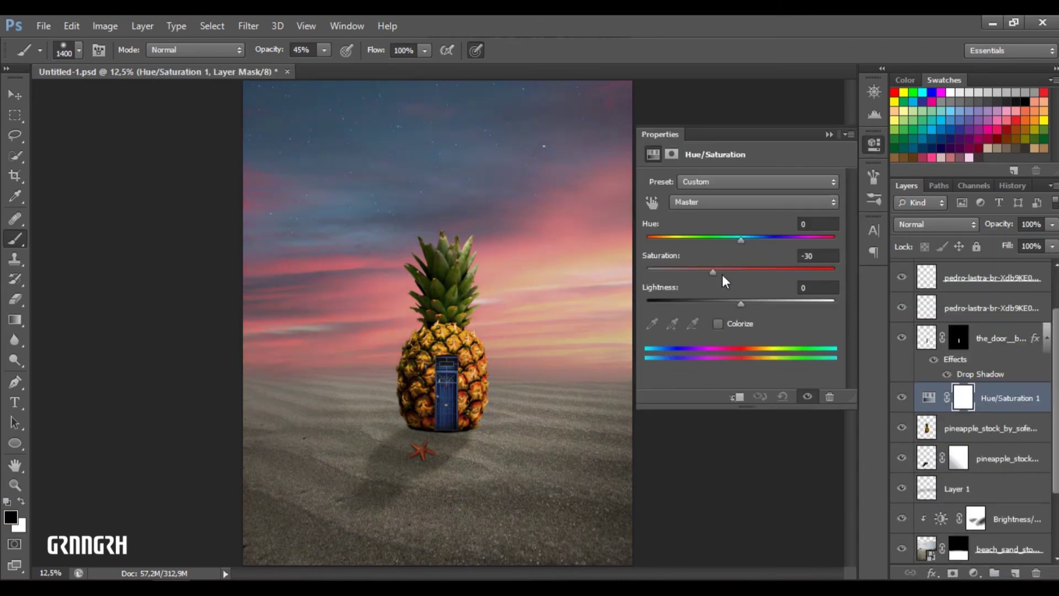
drag(1003, 398, 1004, 436)
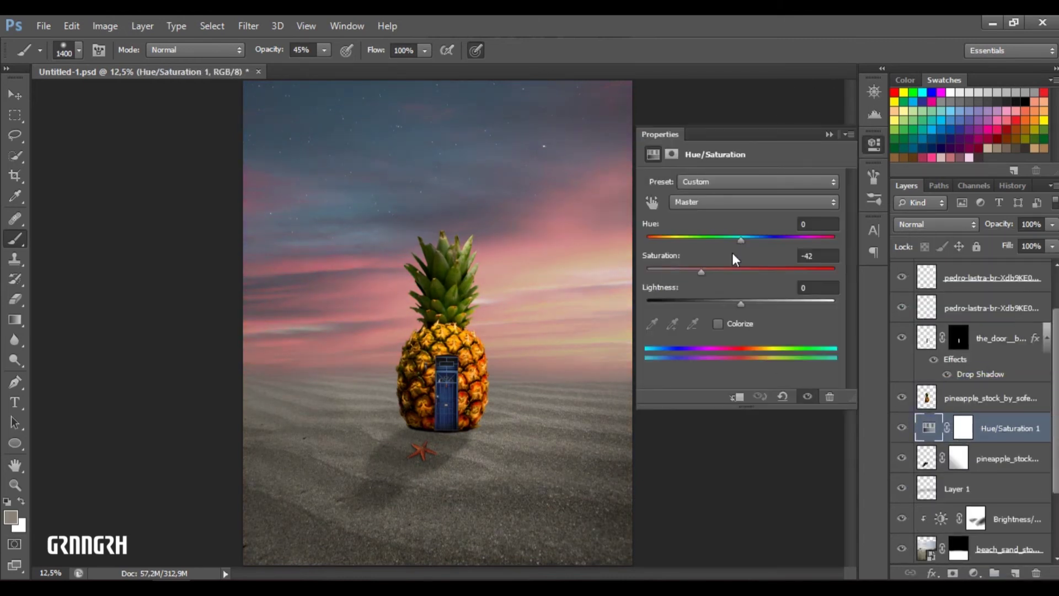
drag(740, 302, 744, 304)
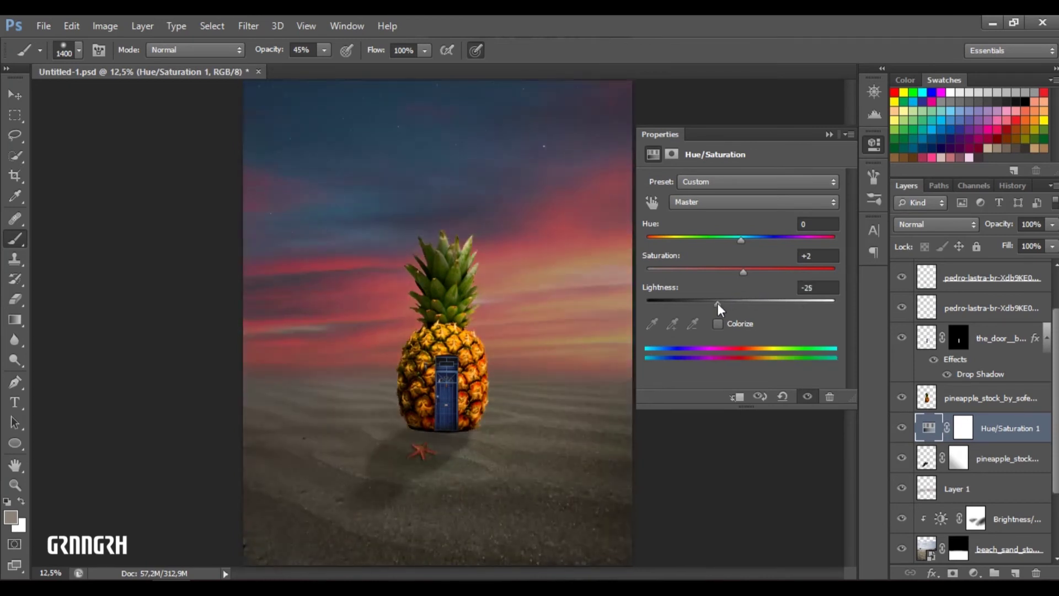
mouse_move(740, 240)
mouse_down()
mouse_move(762, 242)
mouse_move(743, 240)
mouse_up()
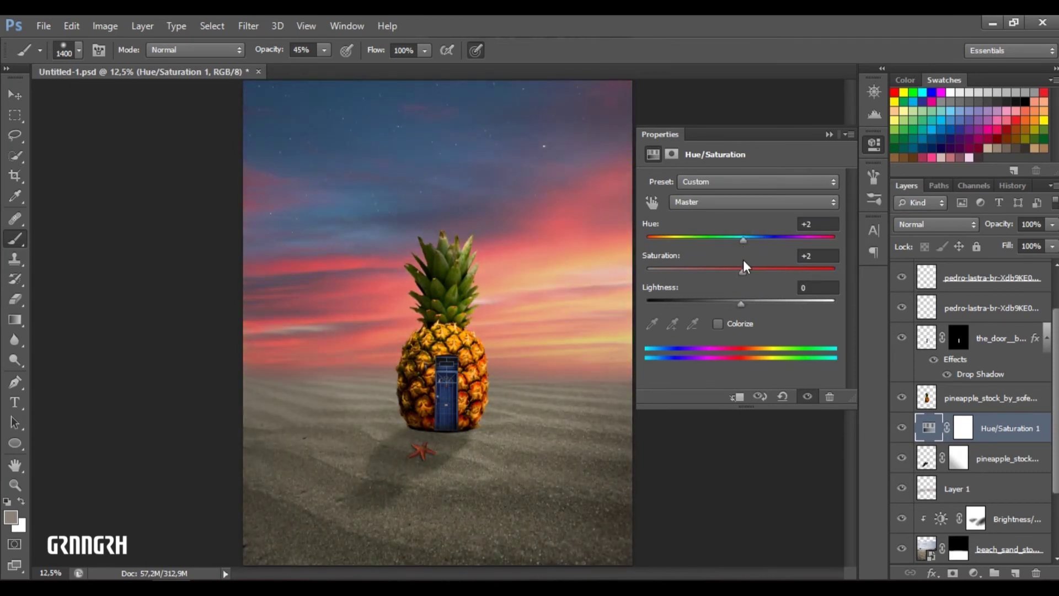
click(829, 134)
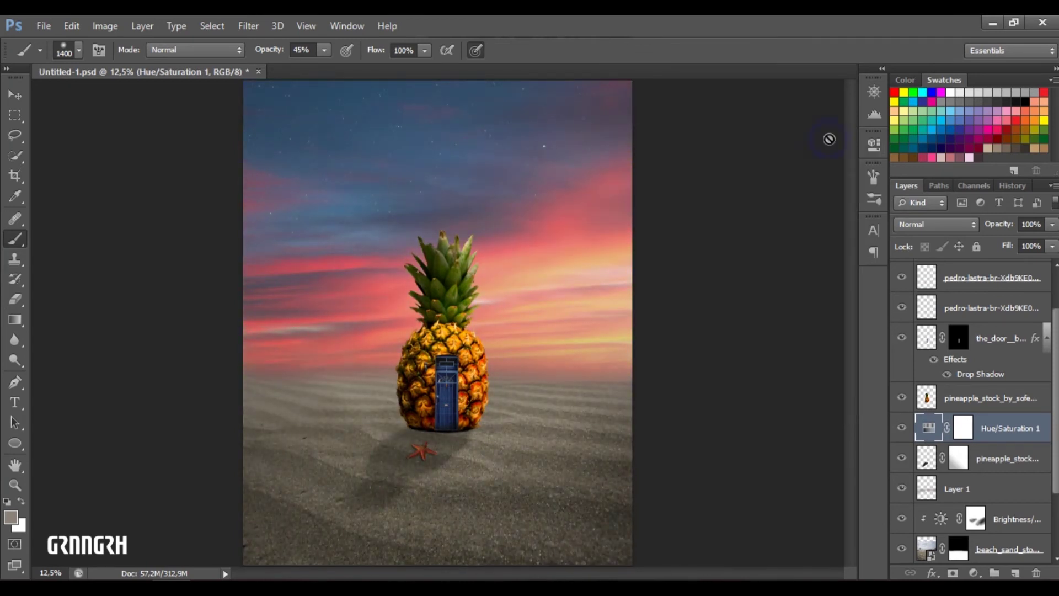
Paint a sky-sampled salmon glow beside the pineapple on a new masked Soft Light layer.
click(1014, 574)
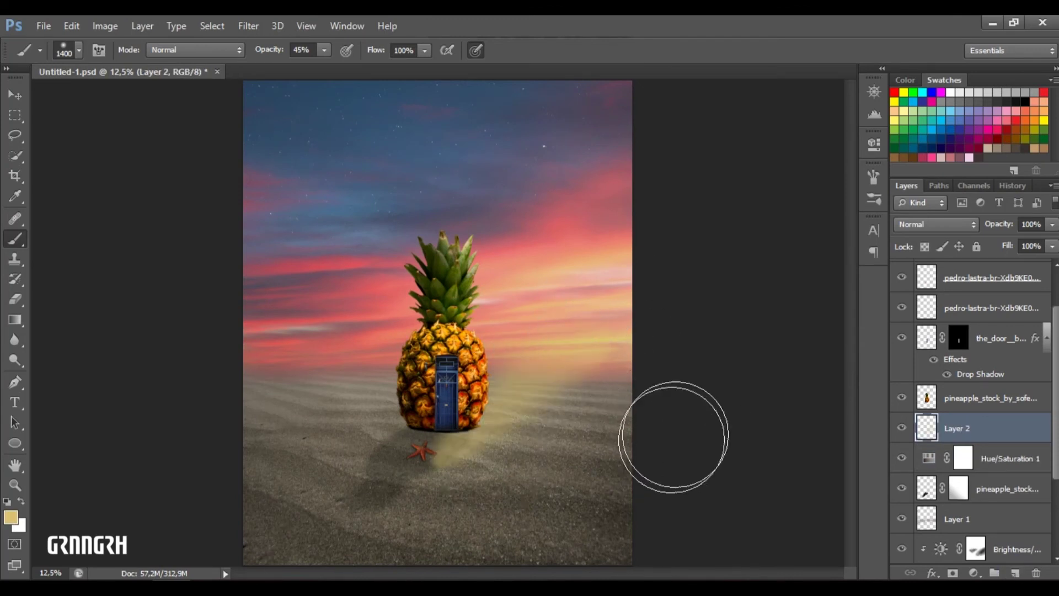
alt+click(580, 313)
drag(485, 447, 563, 303)
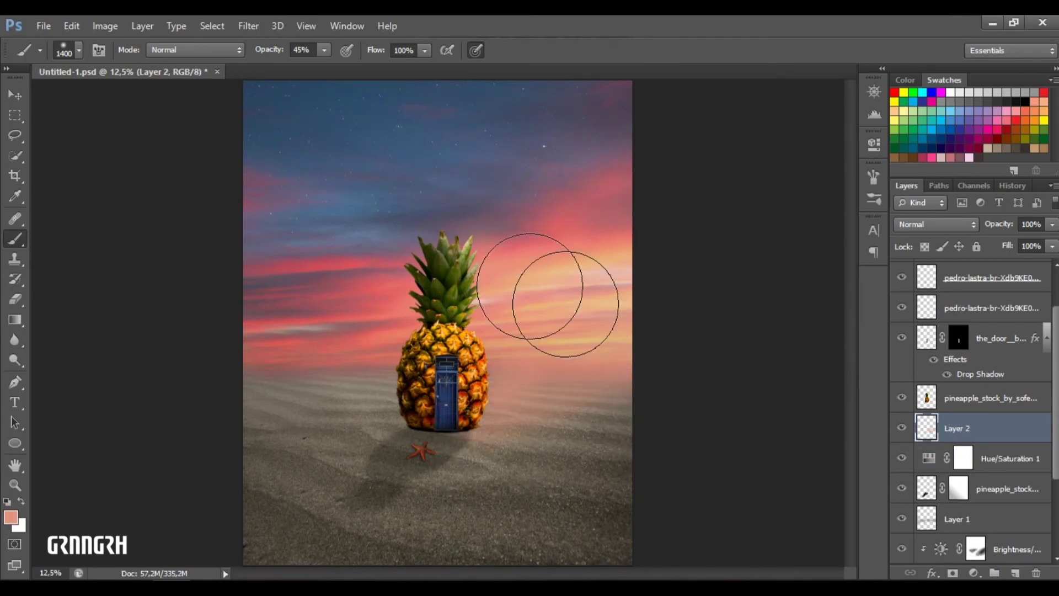
click(938, 224)
click(913, 228)
drag(591, 371, 573, 378)
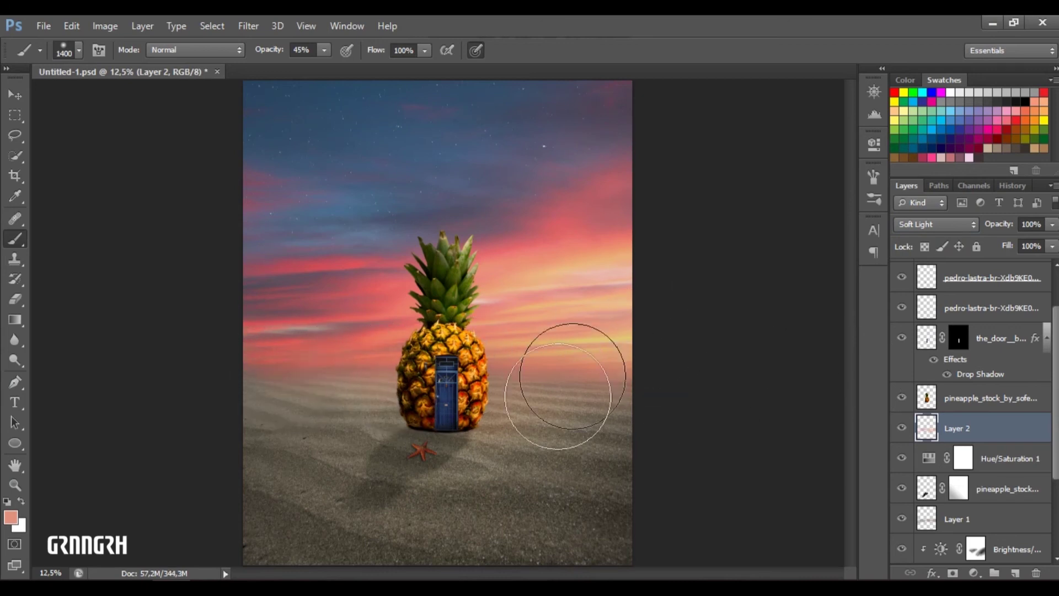
click(952, 573)
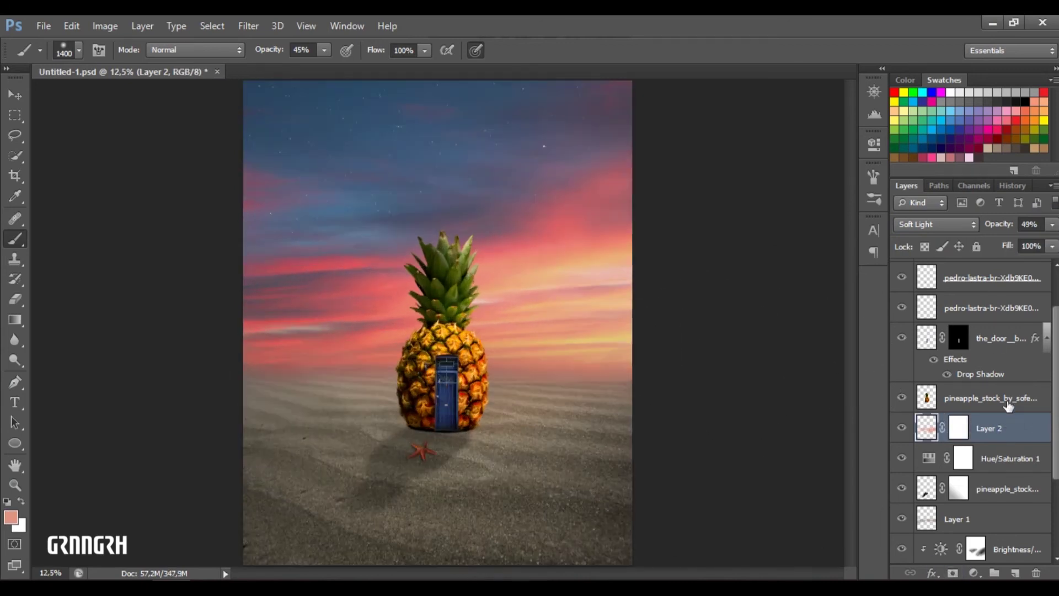
Add a Hue/Saturation to the pineapple with saturation -16 and lightness -6.
click(988, 398)
click(974, 572)
click(965, 379)
mouse_move(740, 273)
mouse_down()
mouse_move(710, 270)
mouse_move(730, 270)
mouse_move(736, 304)
mouse_move(725, 273)
mouse_up()
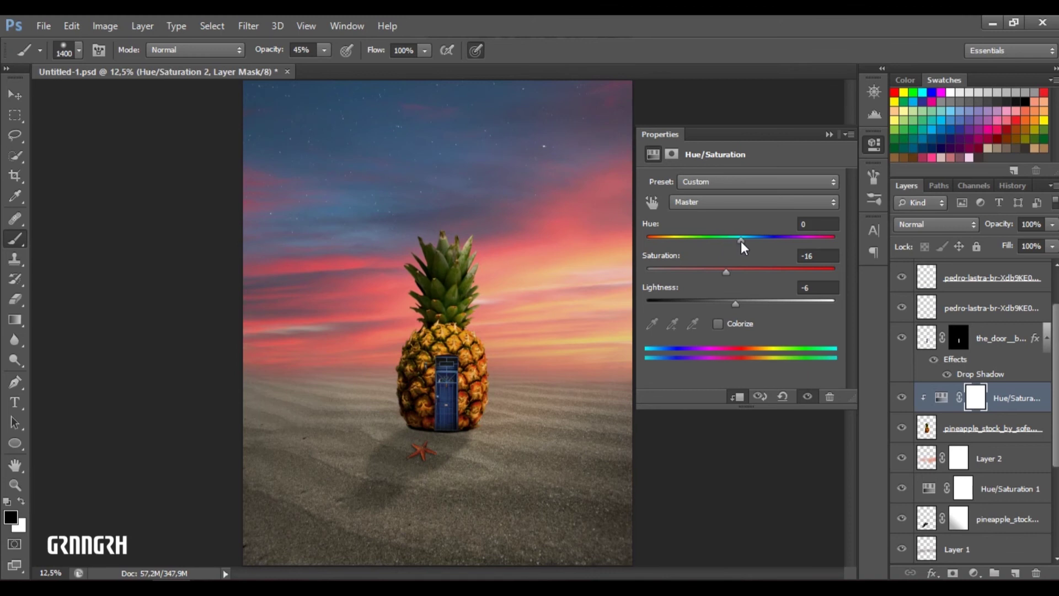
Add a Brightness/Contrast layer above Layer 2 with brightness -41 and contrast 14.
click(873, 145)
key(ctrl+minus)
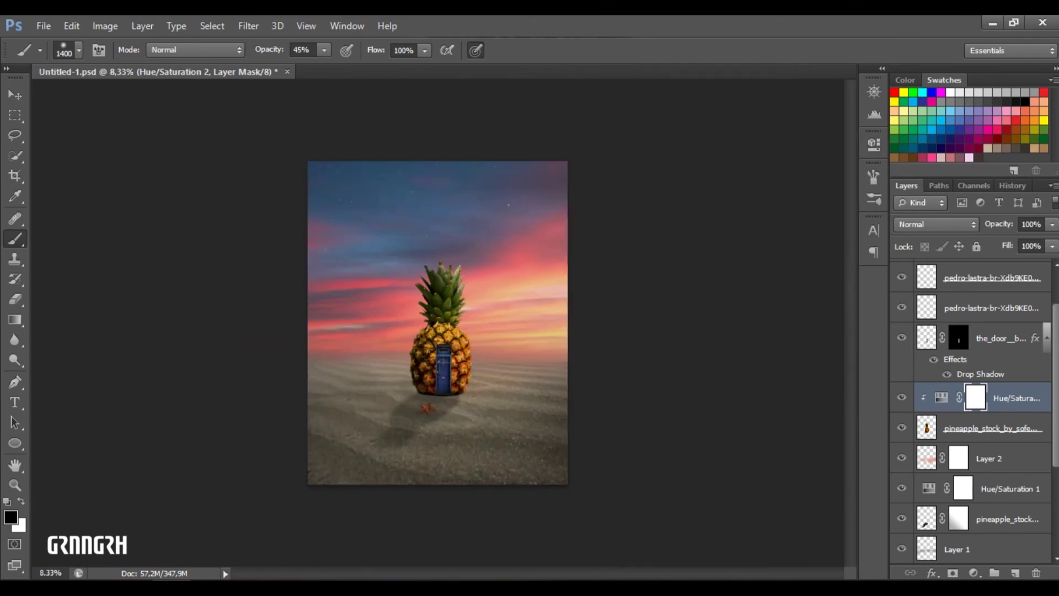
scroll(1006, 413, down, 2)
click(1006, 414)
click(973, 573)
click(979, 291)
drag(741, 219, 715, 223)
drag(741, 252, 754, 253)
key(ctrl+plus)
key(ctrl+minus)
click(818, 137)
Paint a sand-coloured haze along the horizon on a new Layer 3.
click(997, 448)
click(1015, 573)
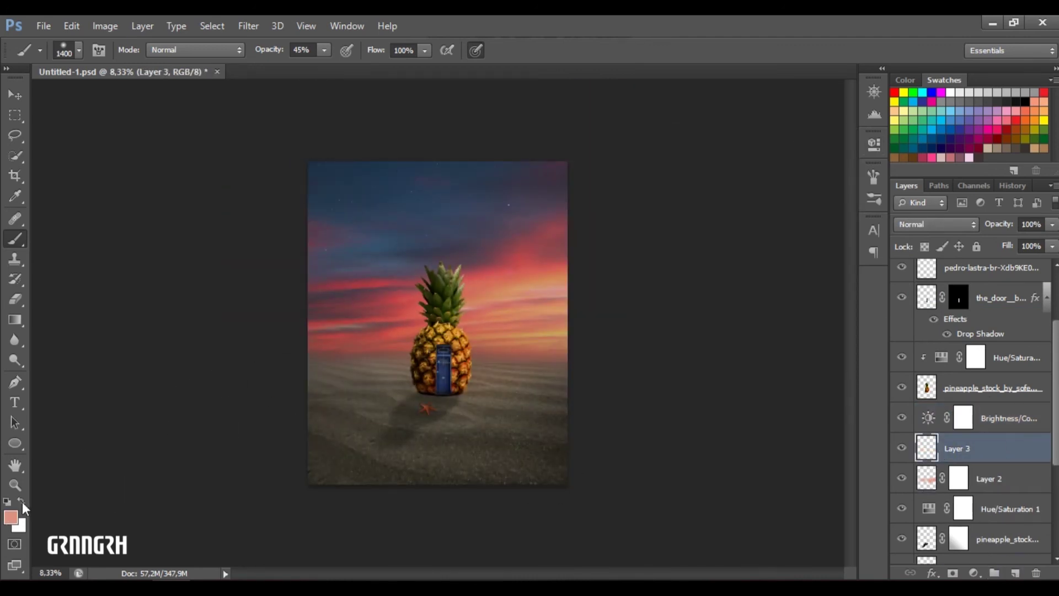
key(i)
click(10, 517)
click(570, 451)
key(Return)
key(b)
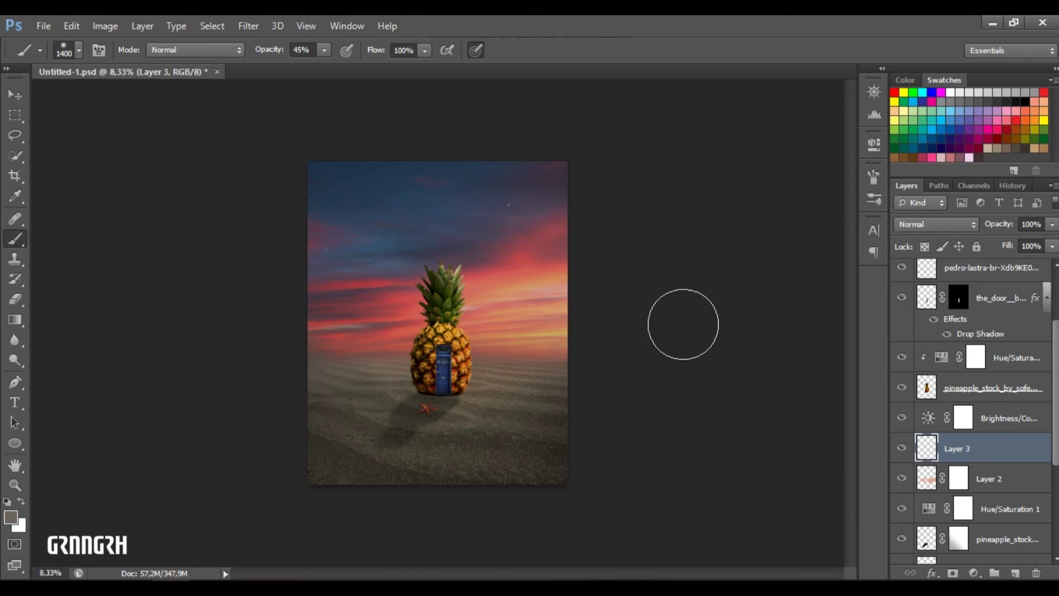
drag(683, 324, 358, 342)
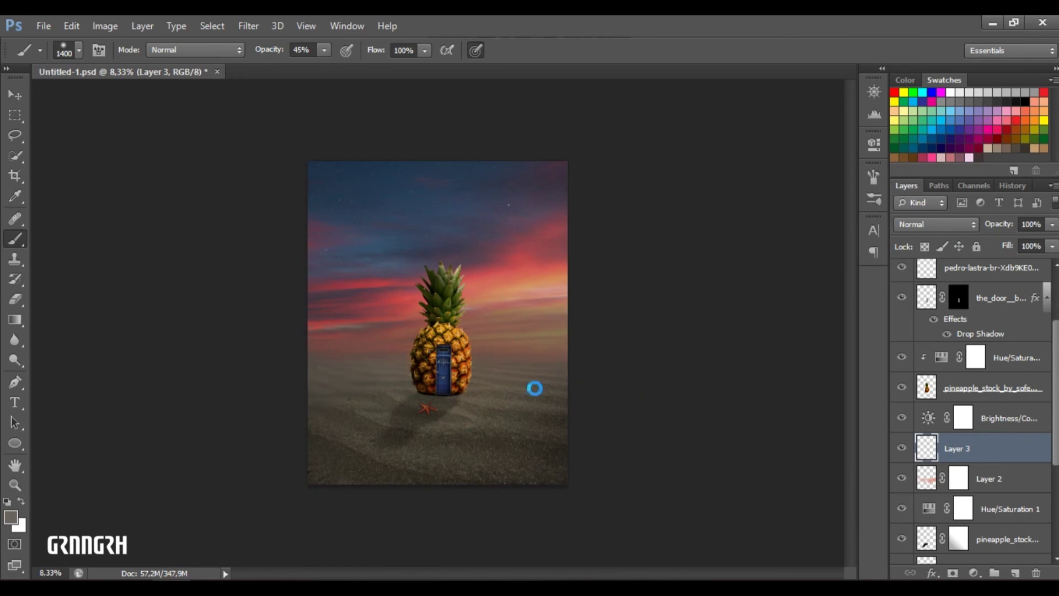
Blend the haze layer in Soft Light and erase its excess with a 1500 eraser.
key(ctrl+plus)
key(ctrl+plus)
key(bracketleft)
key(bracketleft)
key(bracketleft)
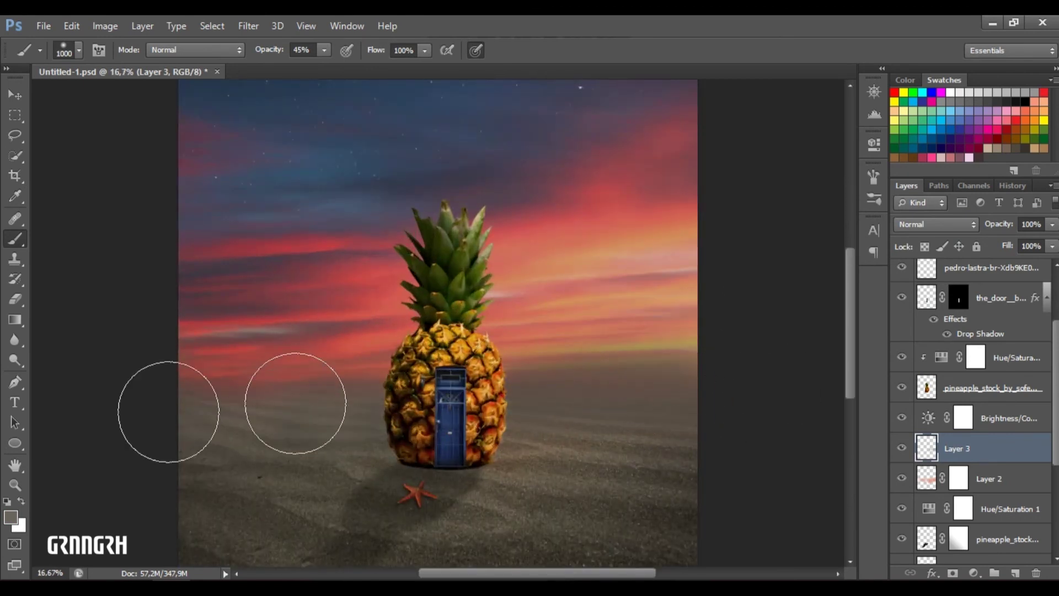
drag(256, 477, 338, 378)
click(934, 224)
scroll(933, 224, down, 13)
key(e)
key(bracketright)
key(bracketright)
key(bracketright)
key(ctrl+minus)
key(ctrl+minus)
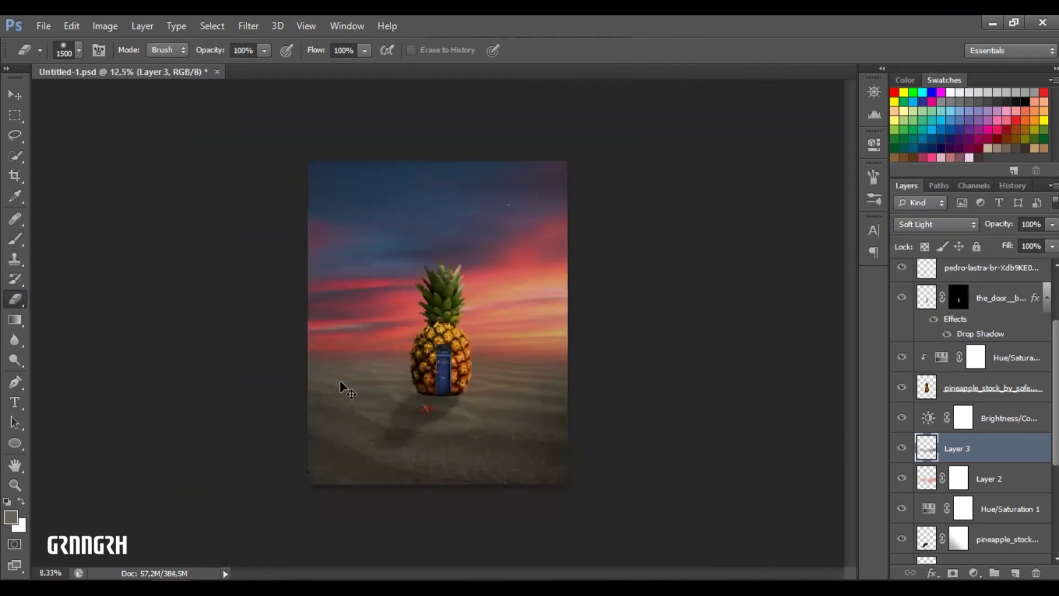
key(ctrl+plus)
click(996, 303)
Create a new Layer 4 clipped to the pineapple for painting.
key(v)
click(1017, 357)
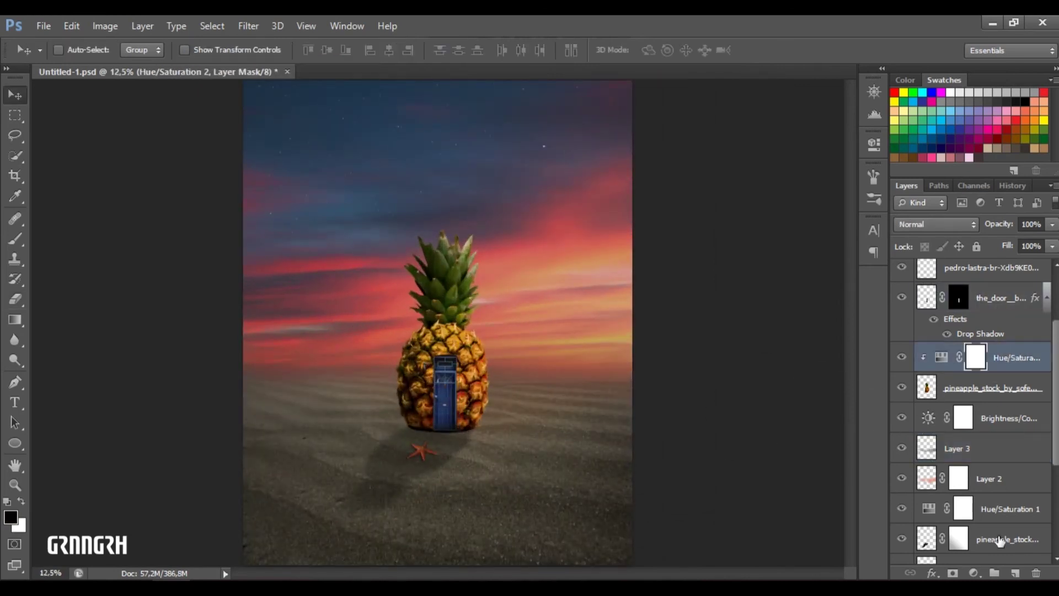
click(1015, 573)
key(ctrl+plus)
key(ctrl+alt+g)
key(b)
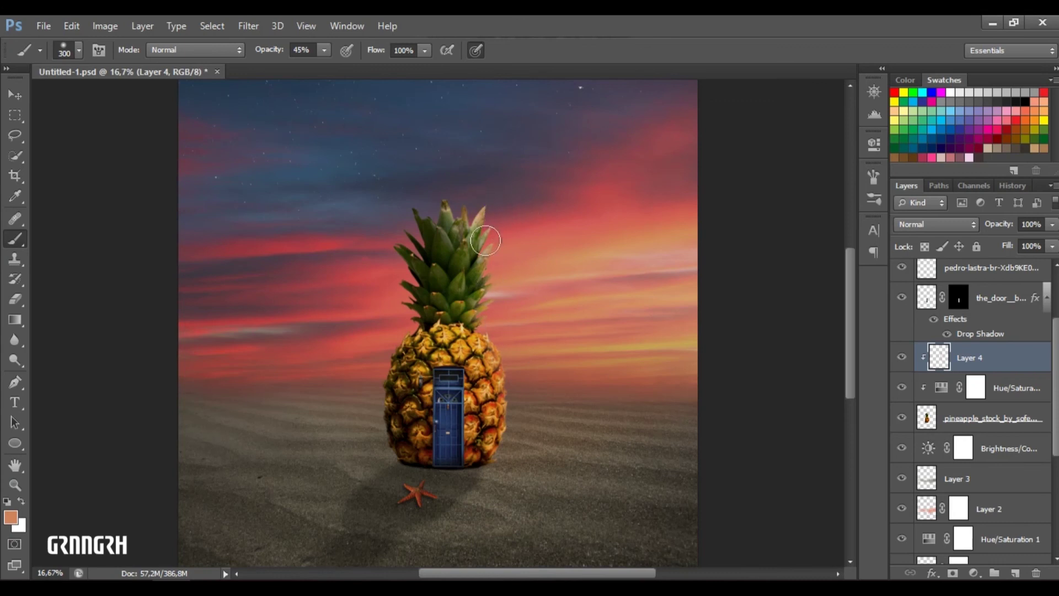
Paint a reddish pineapple glow on Layer 4 in Hard Light at 74%, erasing excess.
click(936, 224)
click(926, 212)
click(936, 224)
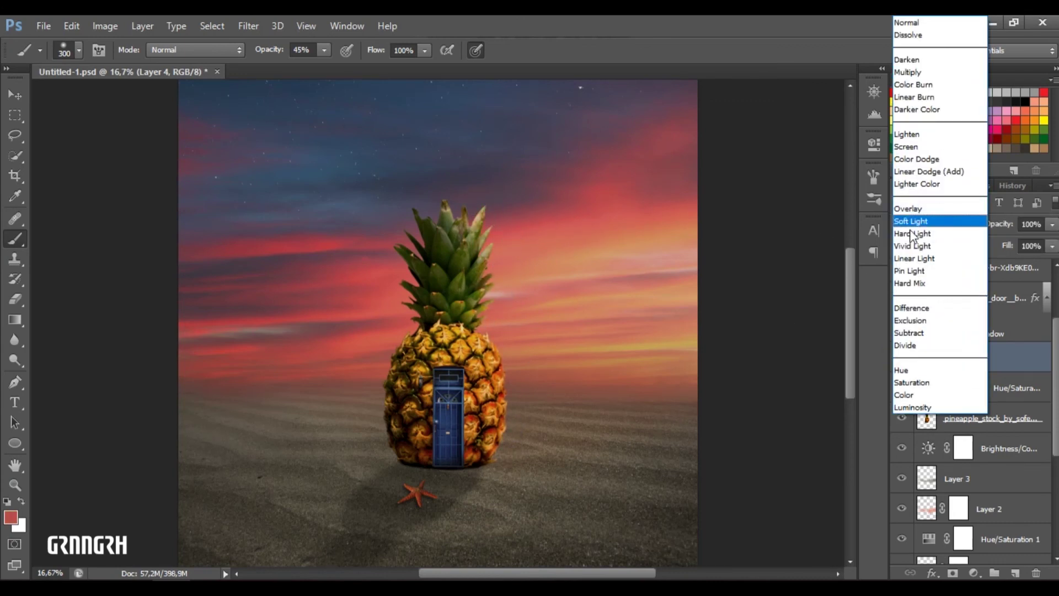
key(e)
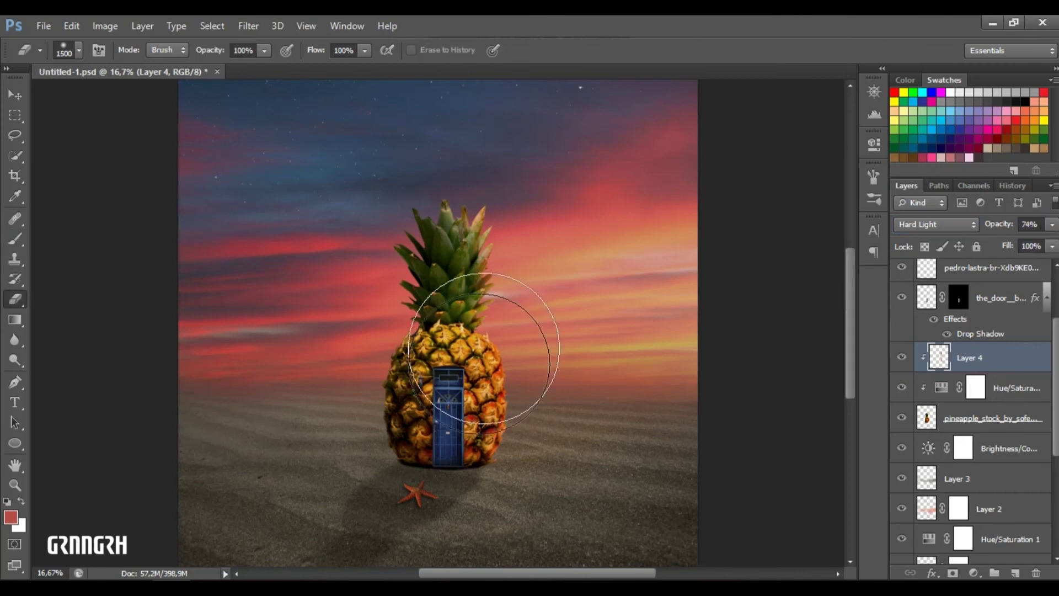
key(b)
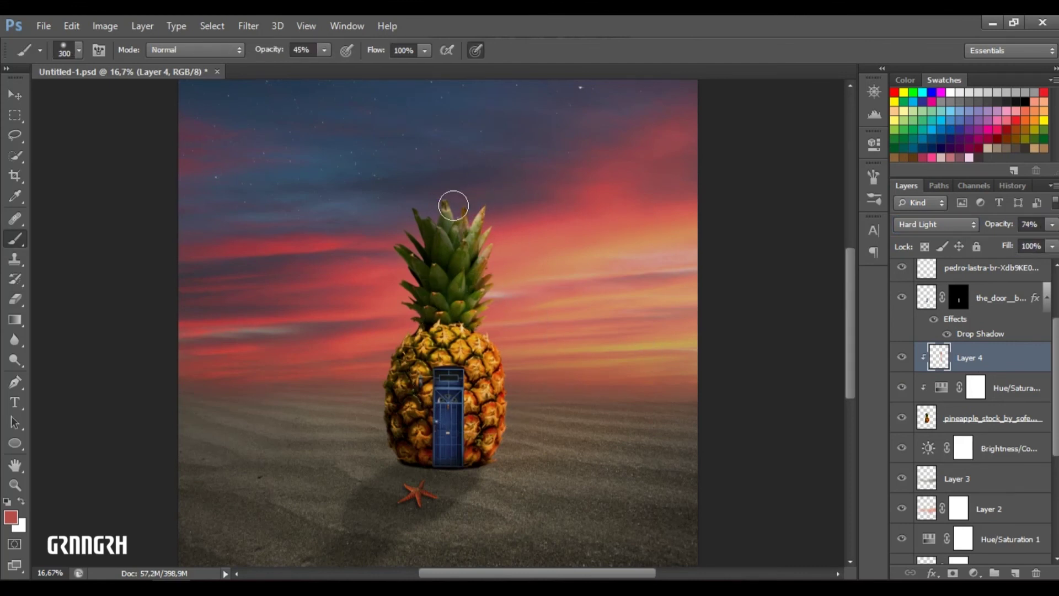
key(ctrl+minus)
key(bracketright)
key(bracketright)
key(bracketright)
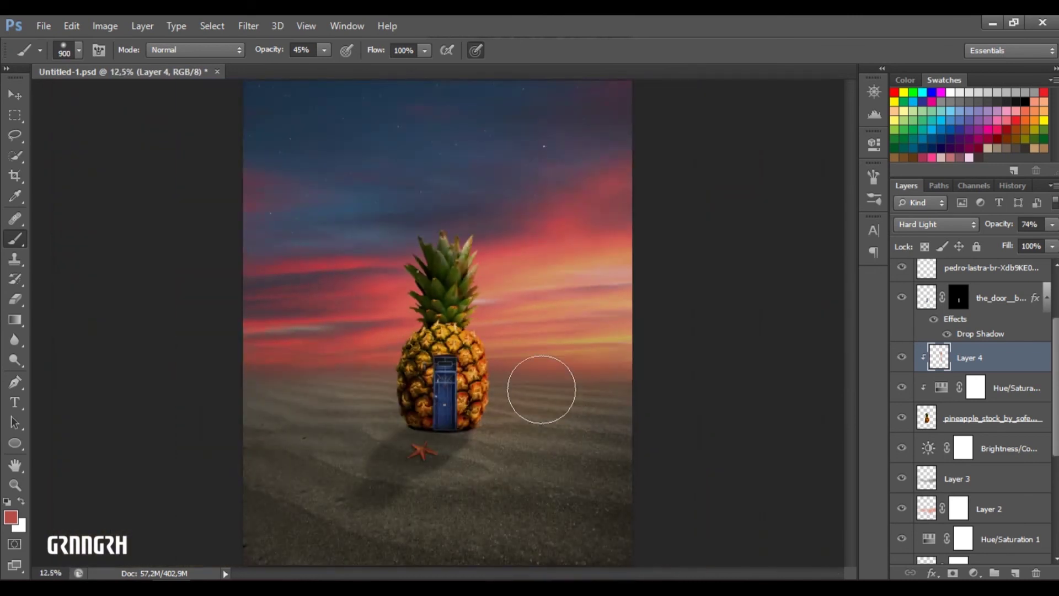
Add a Curves 3 adjustment on top, pulling the curve down to darken everything.
key(ctrl+minus)
scroll(971, 359, up, 3)
click(960, 273)
click(974, 573)
click(959, 322)
drag(717, 331, 723, 335)
Paint black over the centre of the Curves 3 mask with a 2700 brush at 23%.
click(829, 134)
key(bracketright)
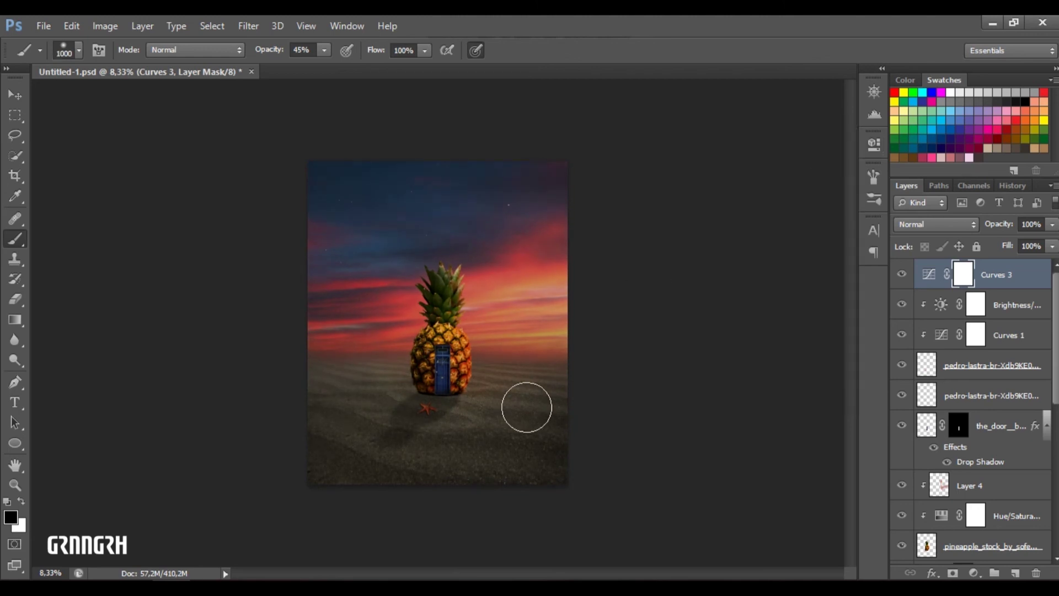
drag(444, 366, 449, 343)
key(bracketright)
key(bracketright)
key(bracketright)
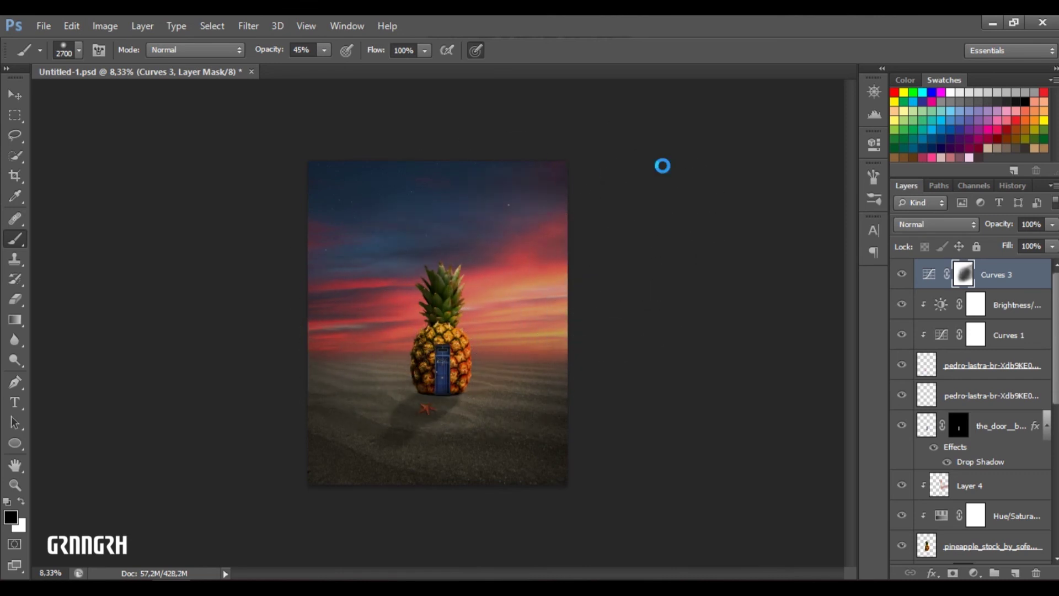
key(x)
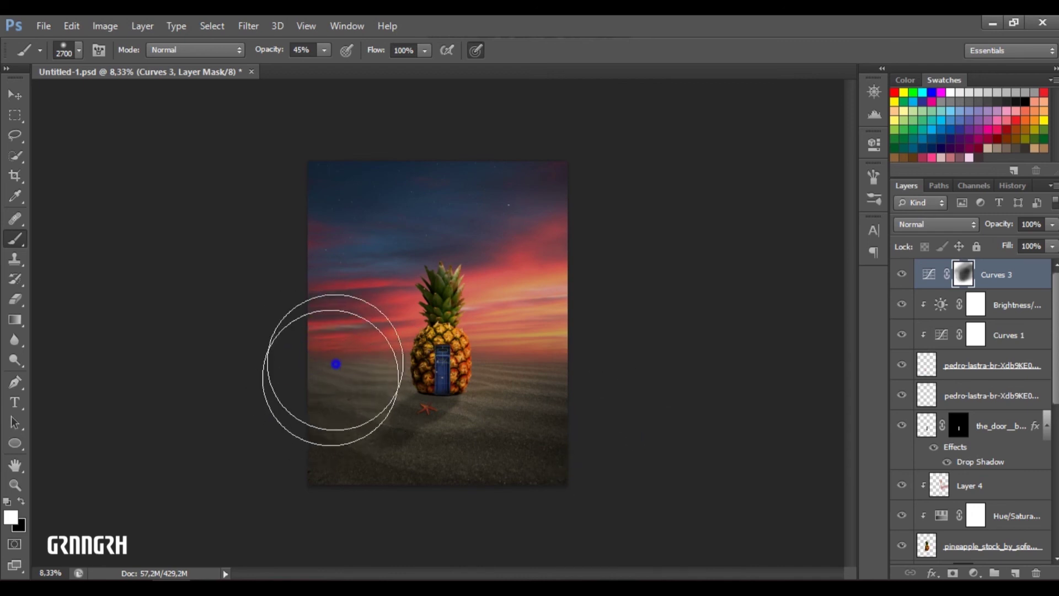
click(368, 414)
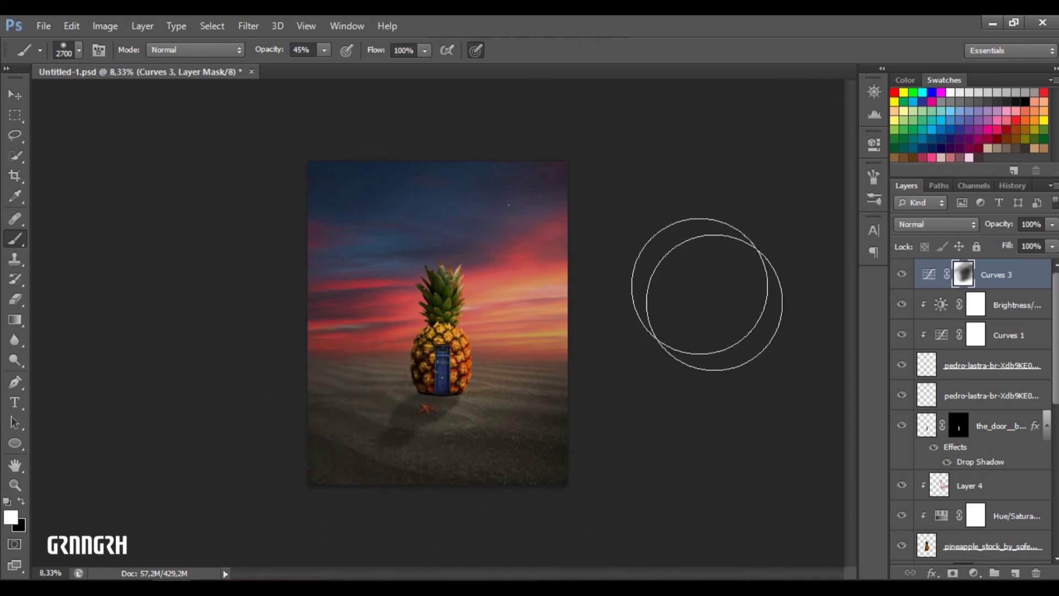
key(x)
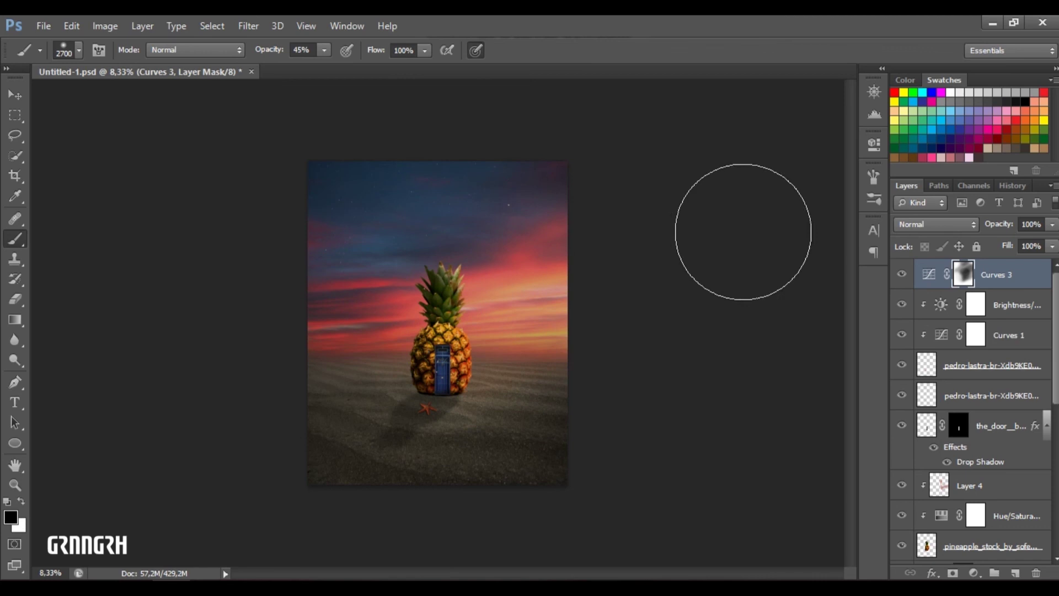
click(325, 51)
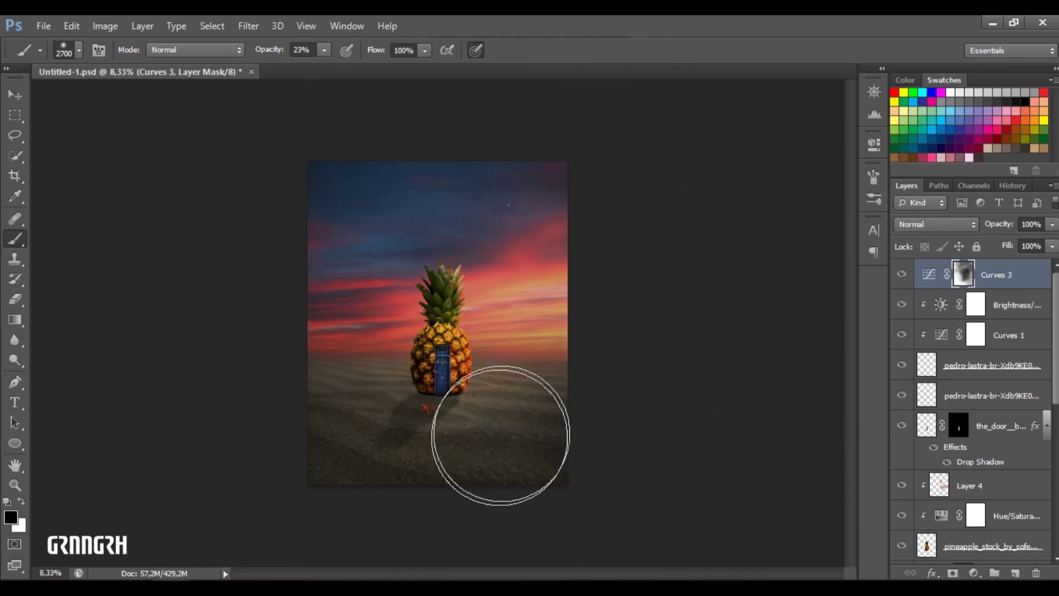
Compare the vignette darkening, fit the image in view, and save the document.
click(901, 274)
click(902, 274)
key(ctrl+0)
key(ctrl+s)
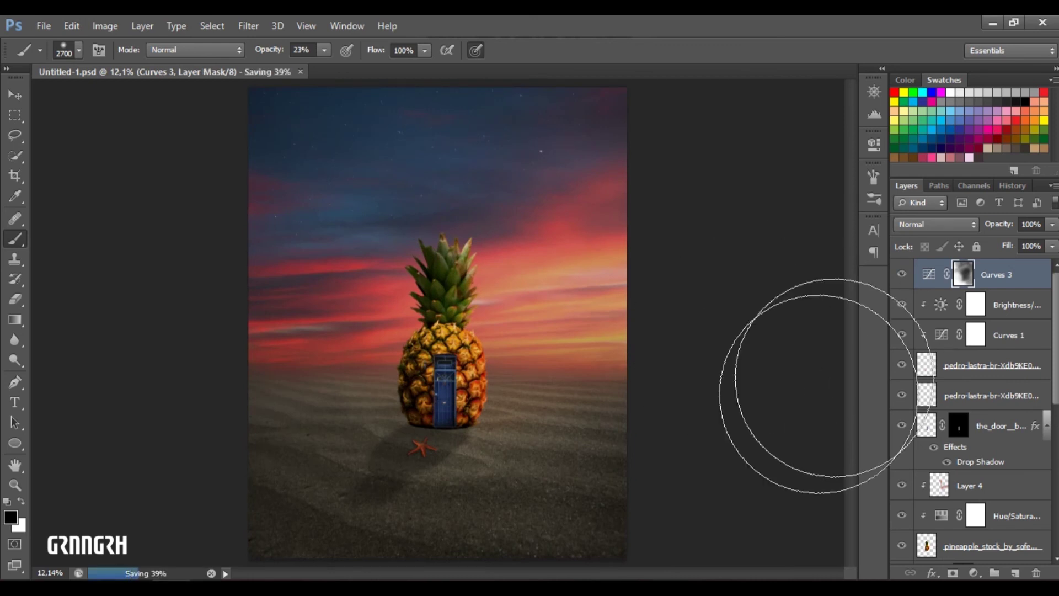